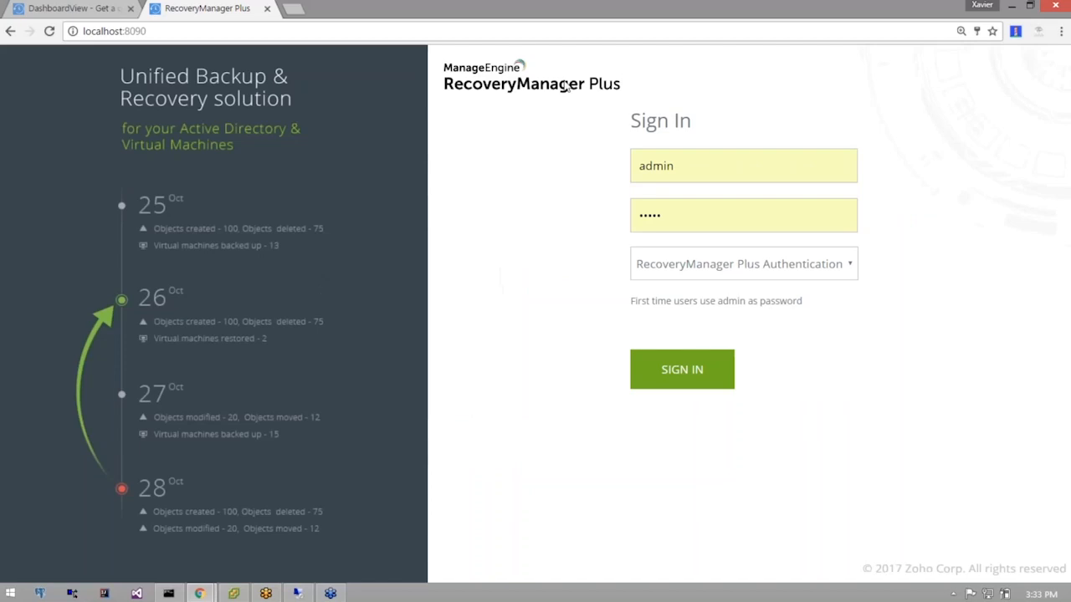
Sign in full screen to the csez.zohocorpin.com dashboard and check the domain list.
key(F11)
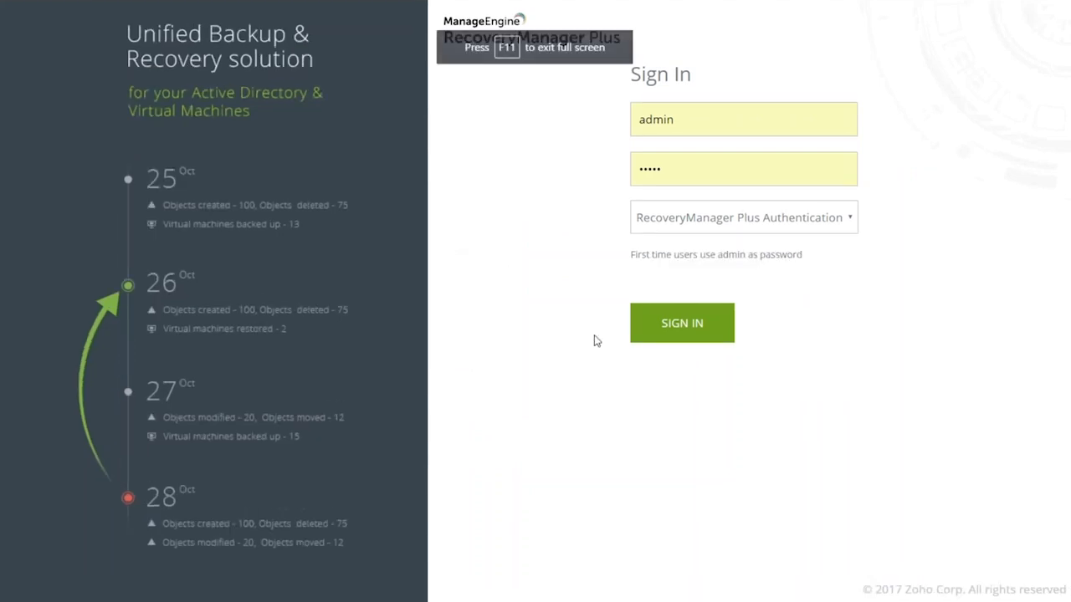
click(669, 325)
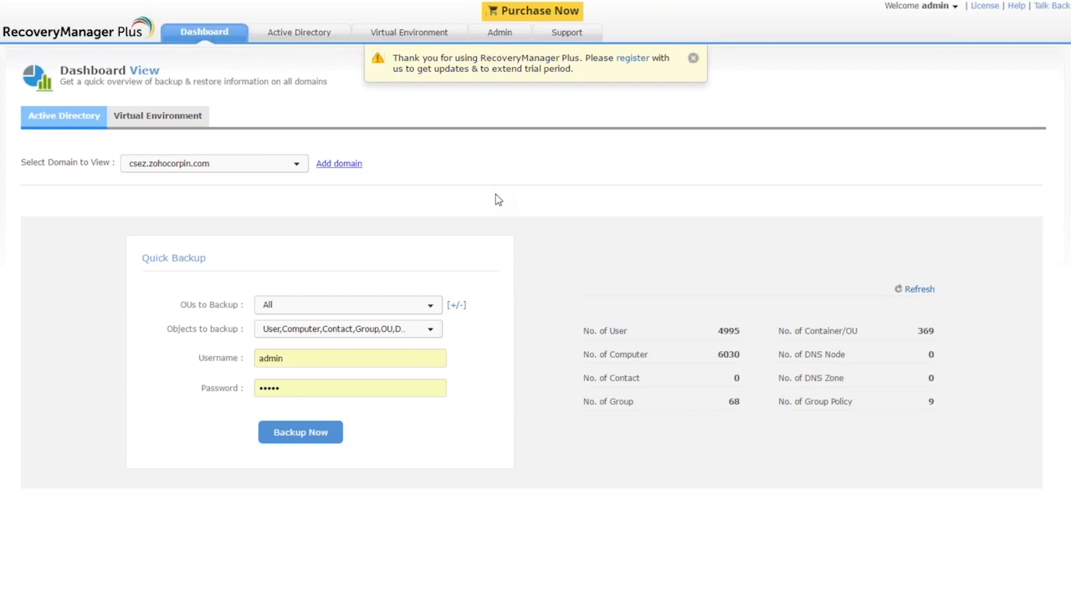
click(296, 166)
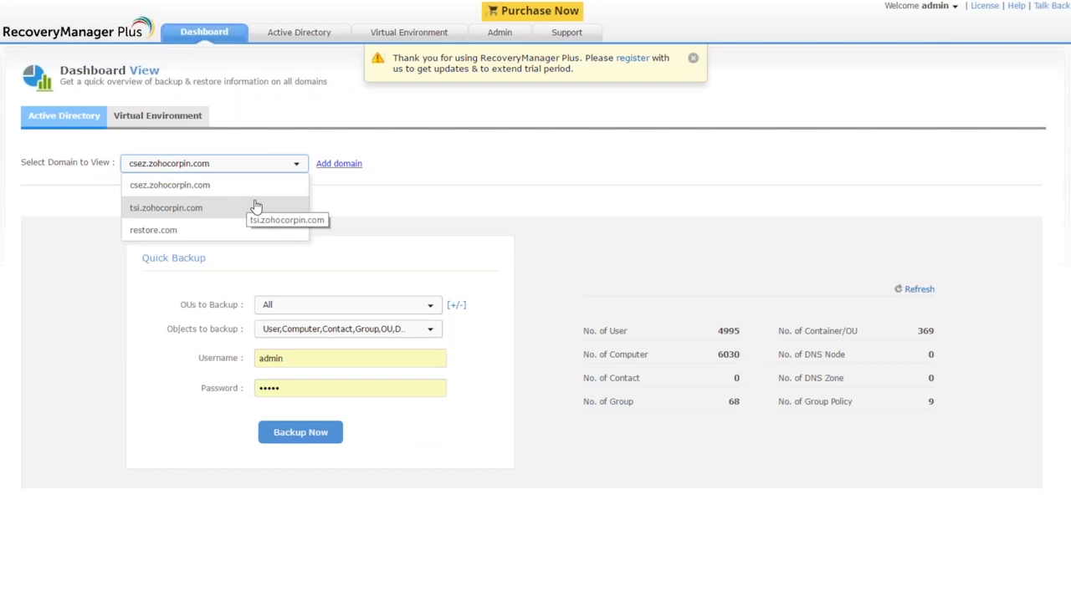
click(354, 202)
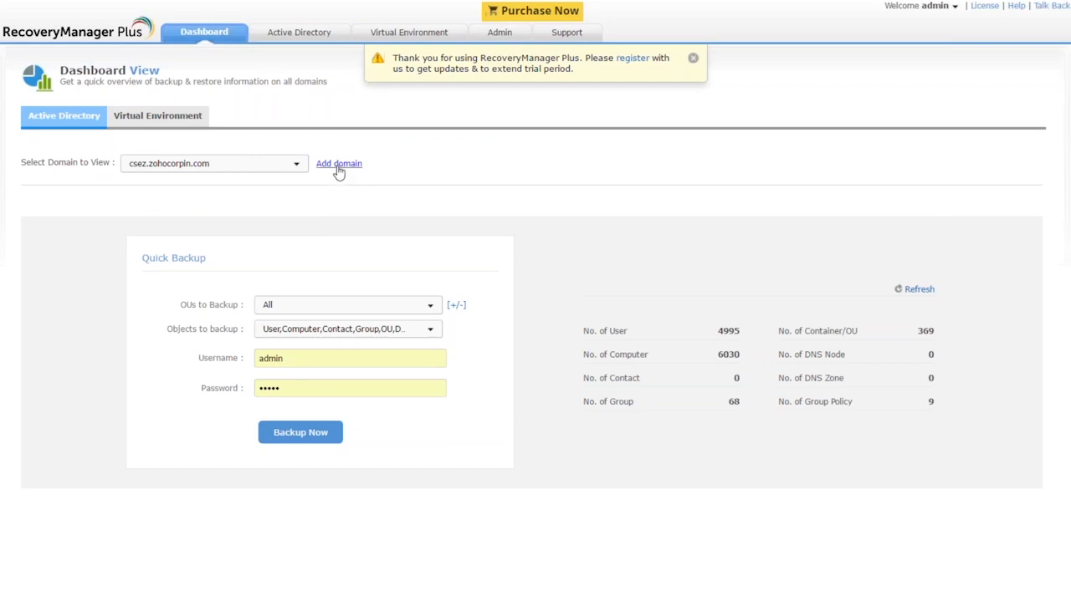
click(338, 166)
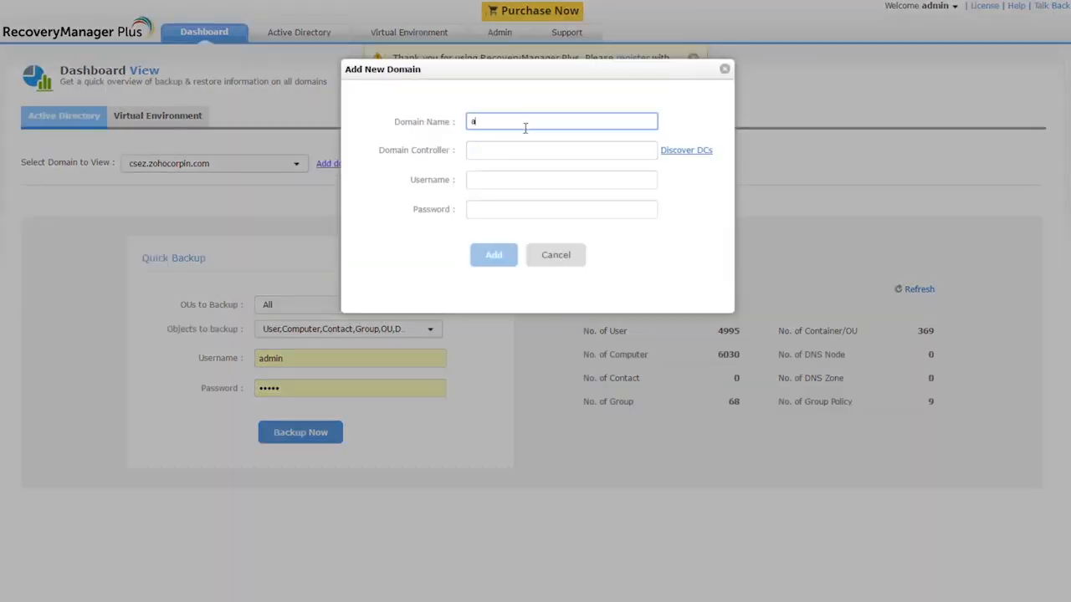
Add domain adex.com with controller adex-dc1 using the domain administrator account and its password.
text(adex.com)
key(Tab)
text(adex-dc1)
key(Tab)
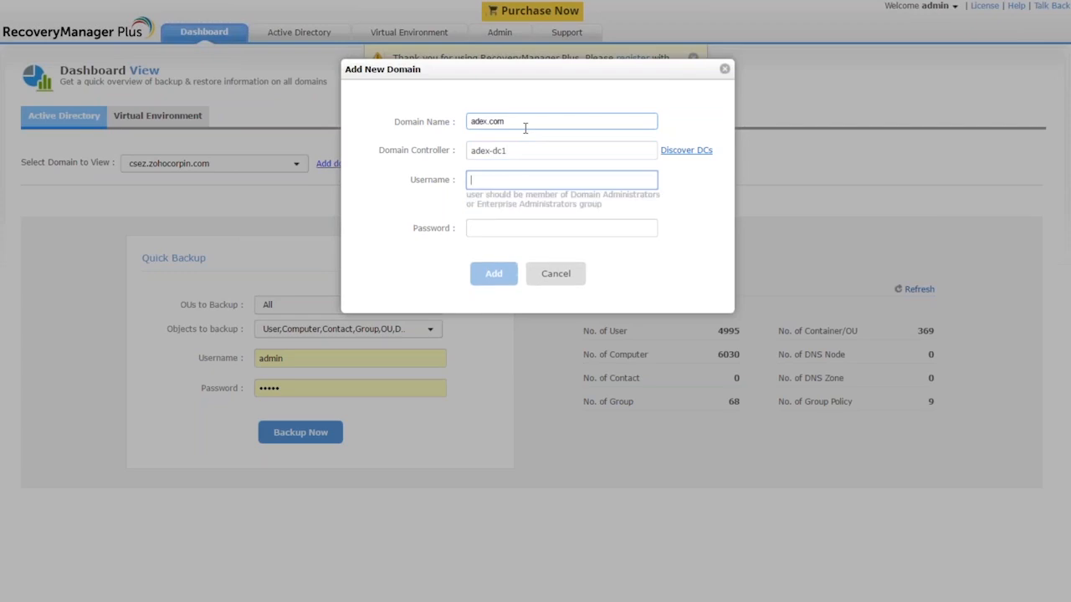
text(adex.com\administrator)
key(Tab)
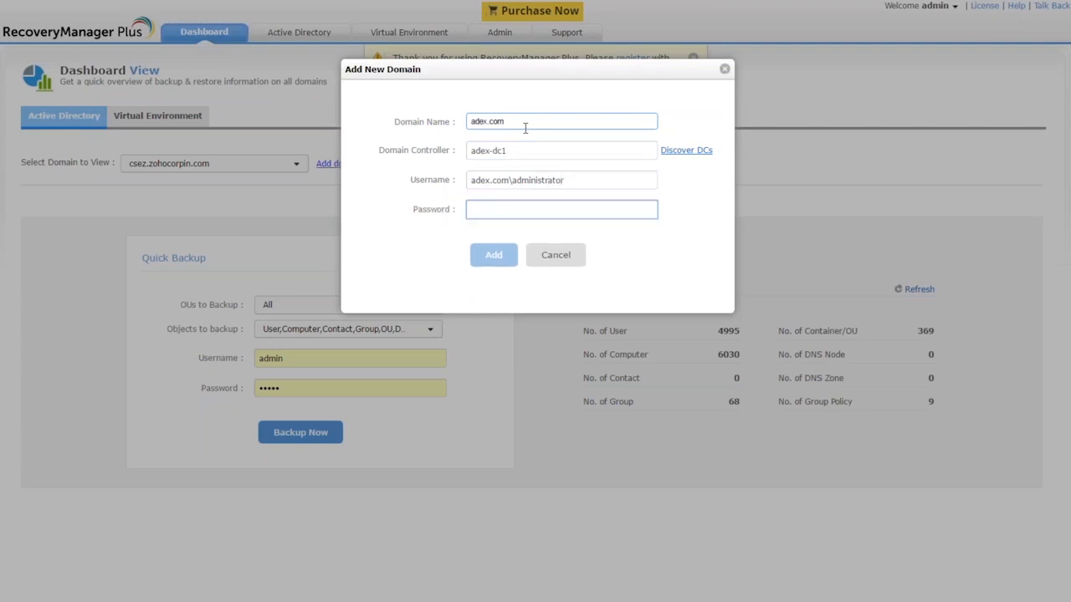
text(•••)
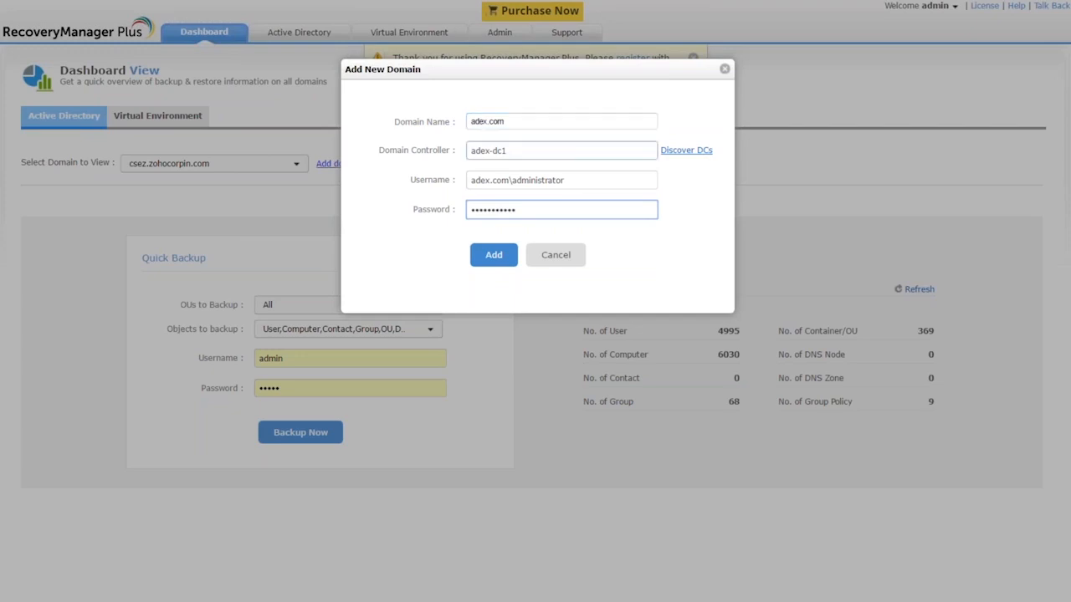
click(502, 255)
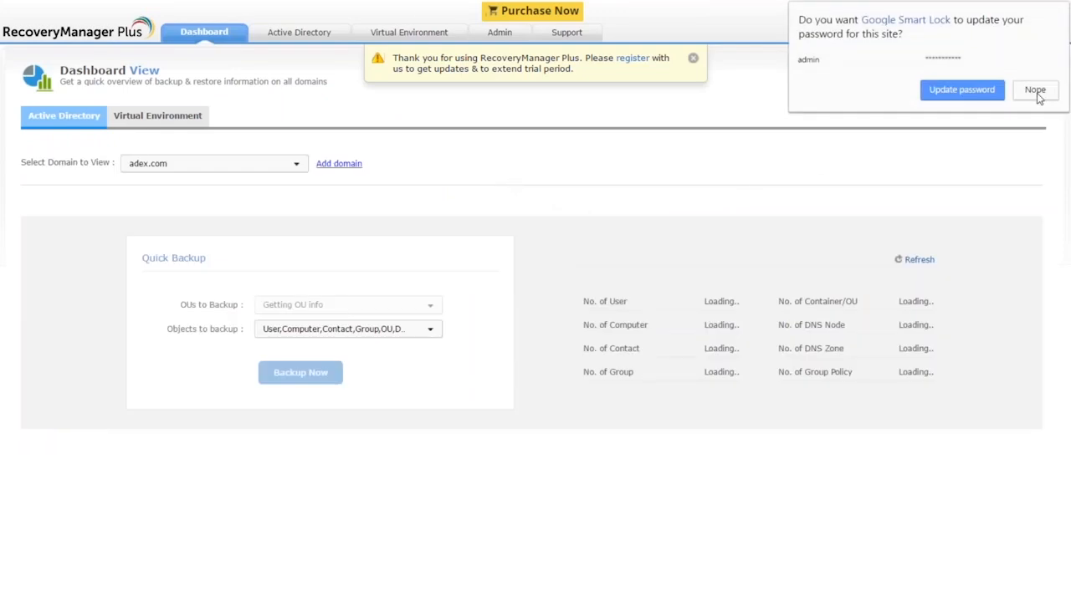
Switch the dashboard to adex.com and review its Active Directory and Virtual Environment overviews.
click(1035, 92)
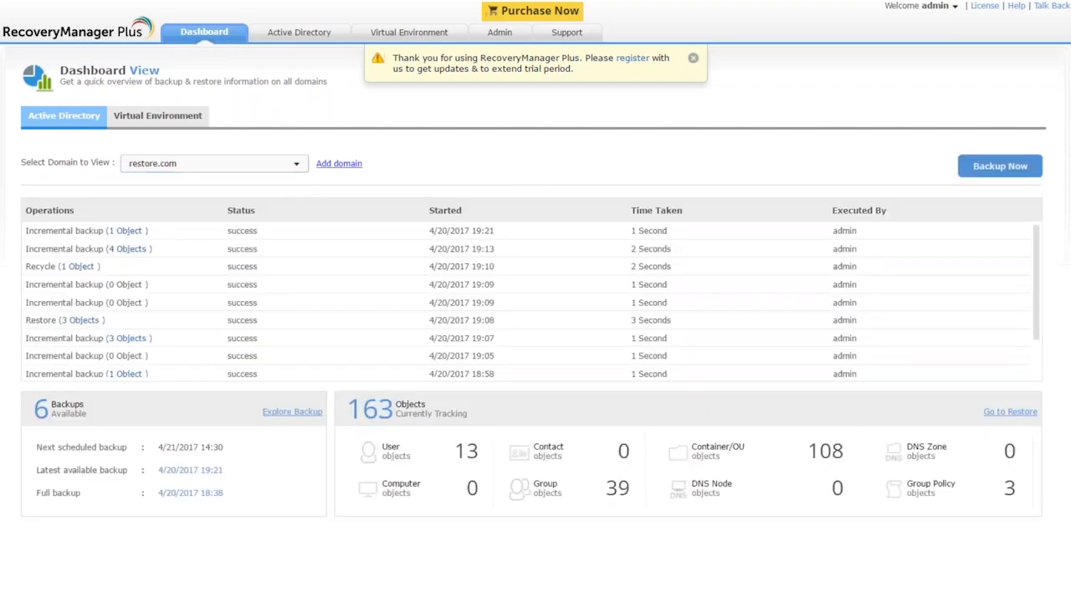
click(241, 168)
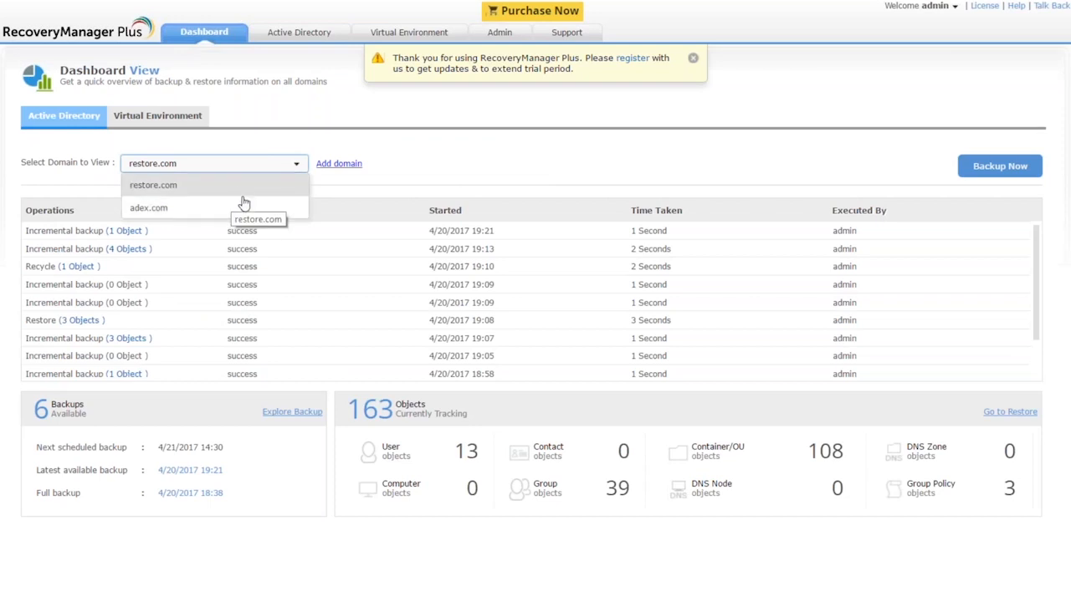
click(241, 210)
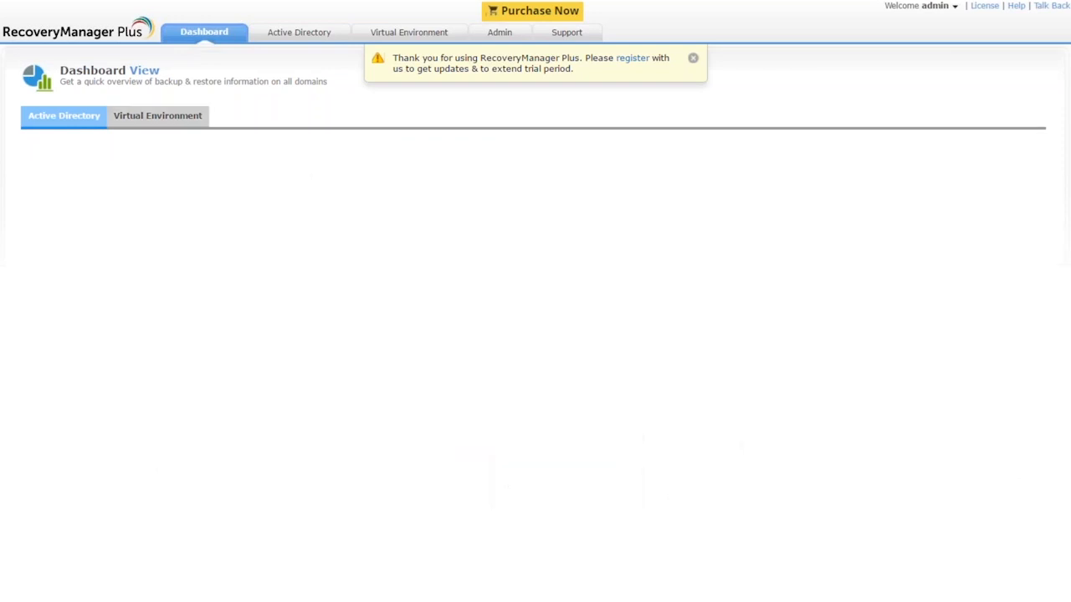
click(73, 117)
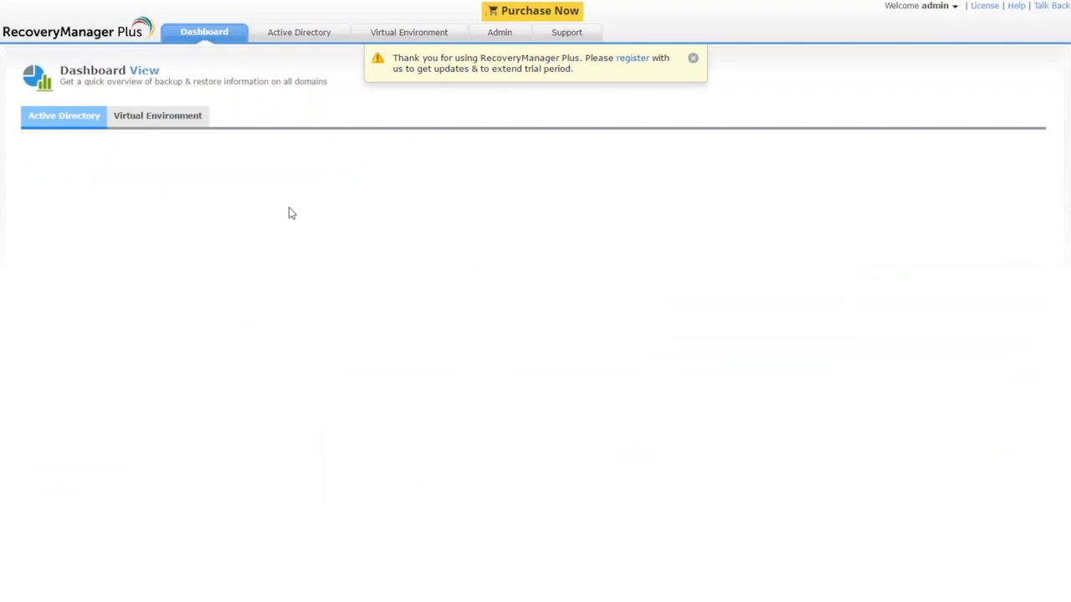
click(177, 125)
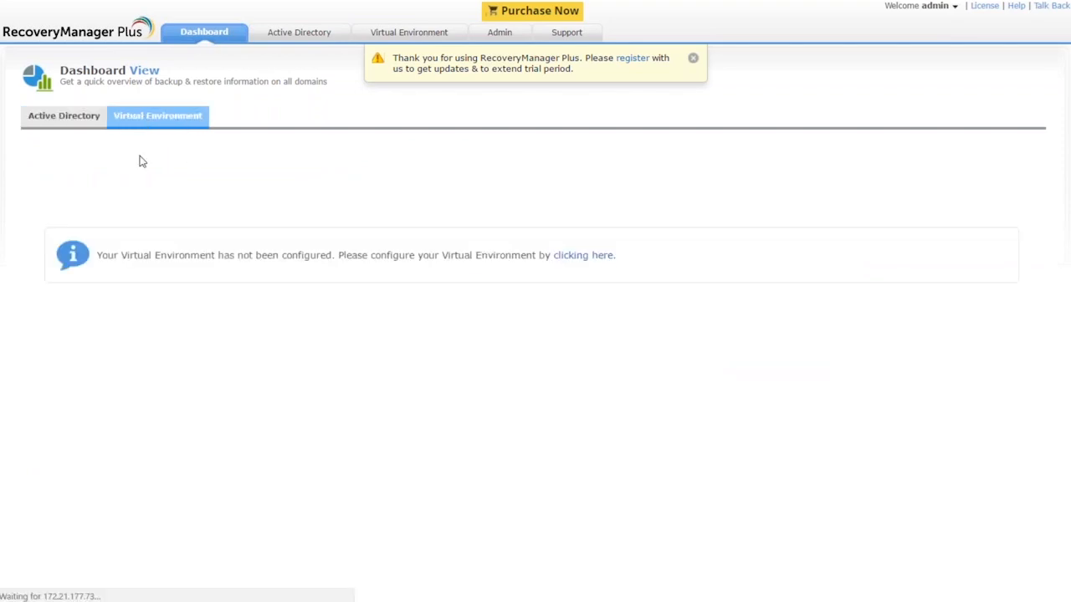
click(60, 126)
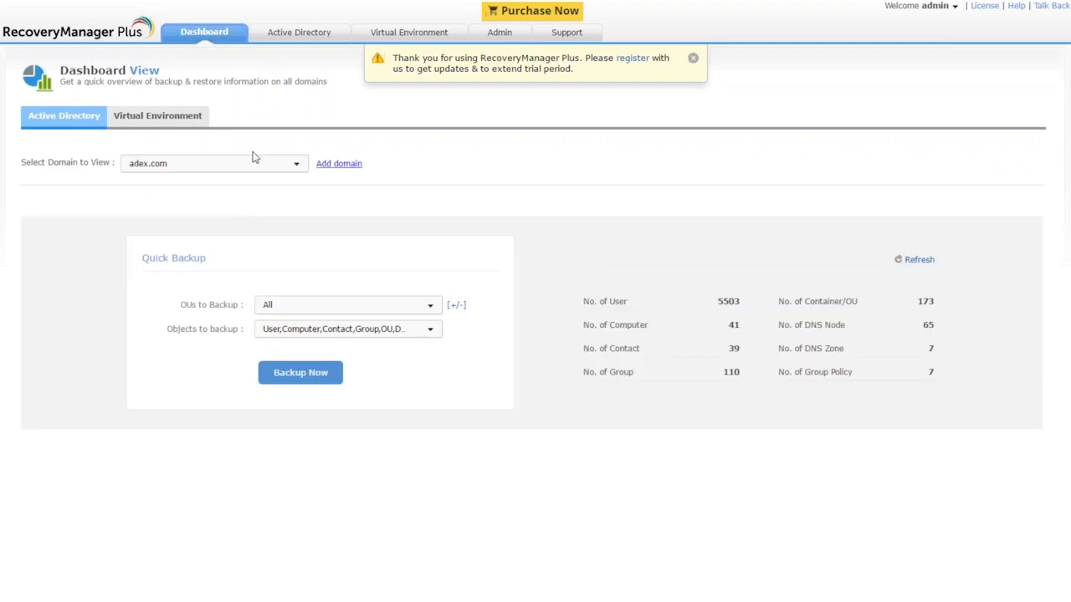
Exit full screen and view the restore.com dashboard's backup summary.
key(F11)
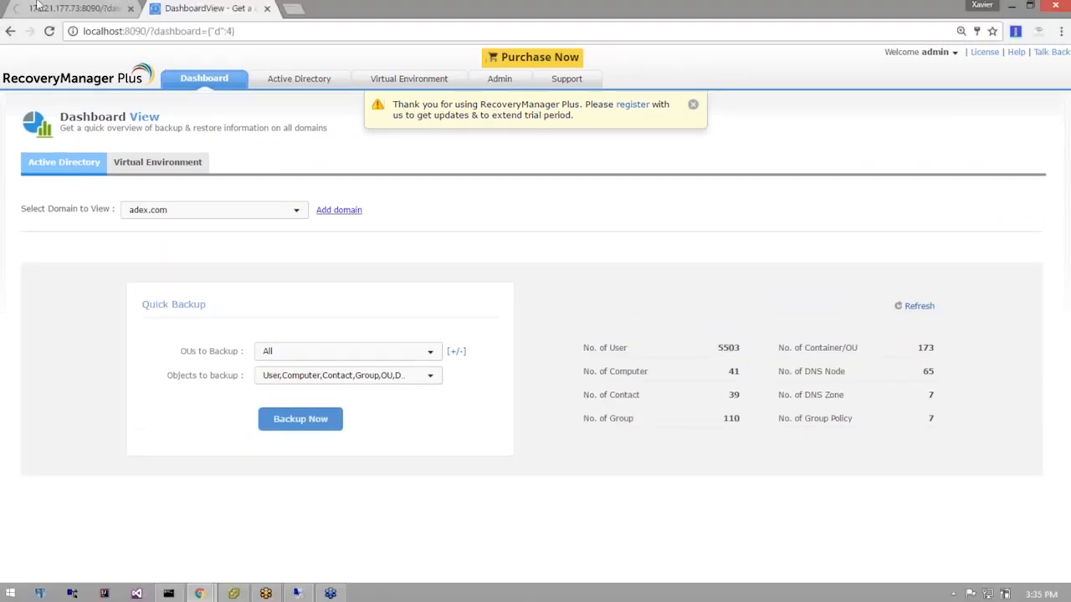
click(42, 10)
click(203, 8)
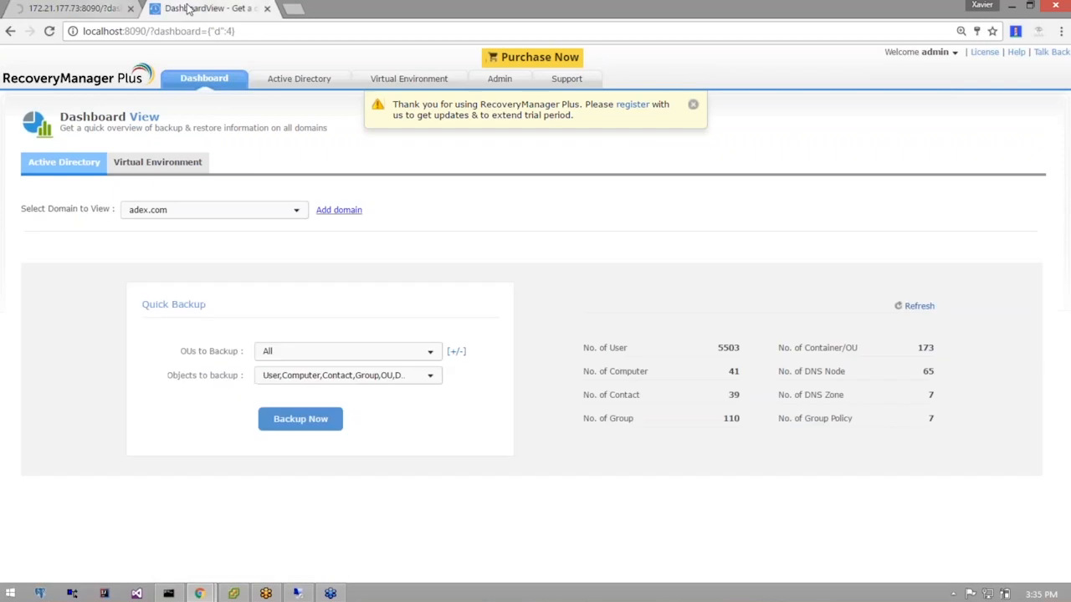
click(151, 164)
click(65, 164)
click(180, 211)
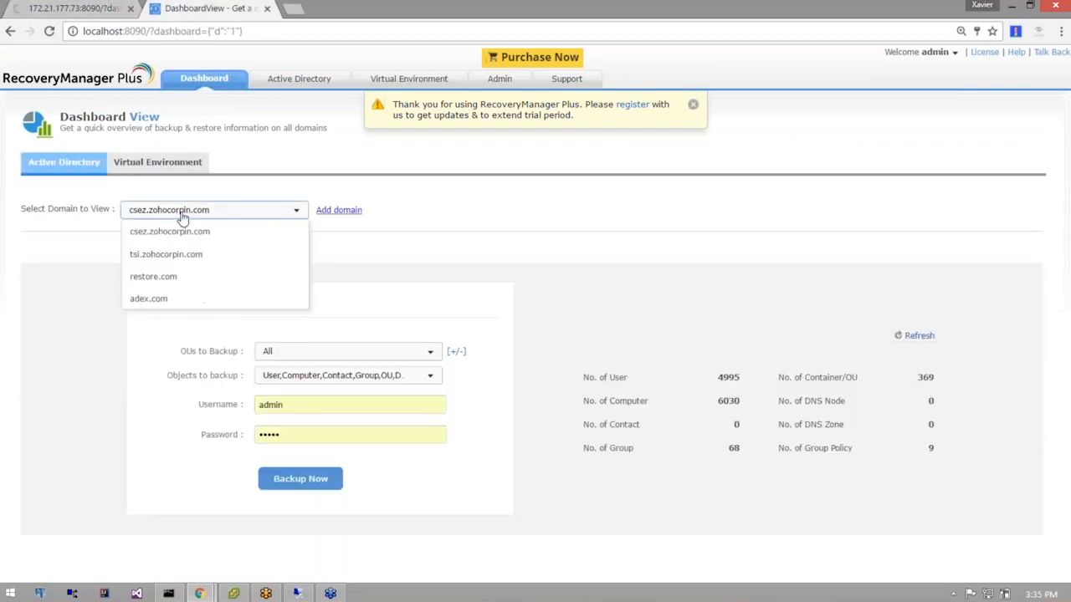
click(169, 277)
Trim the other tab's address to the server root, then switch the dashboard back to adex.com.
click(93, 12)
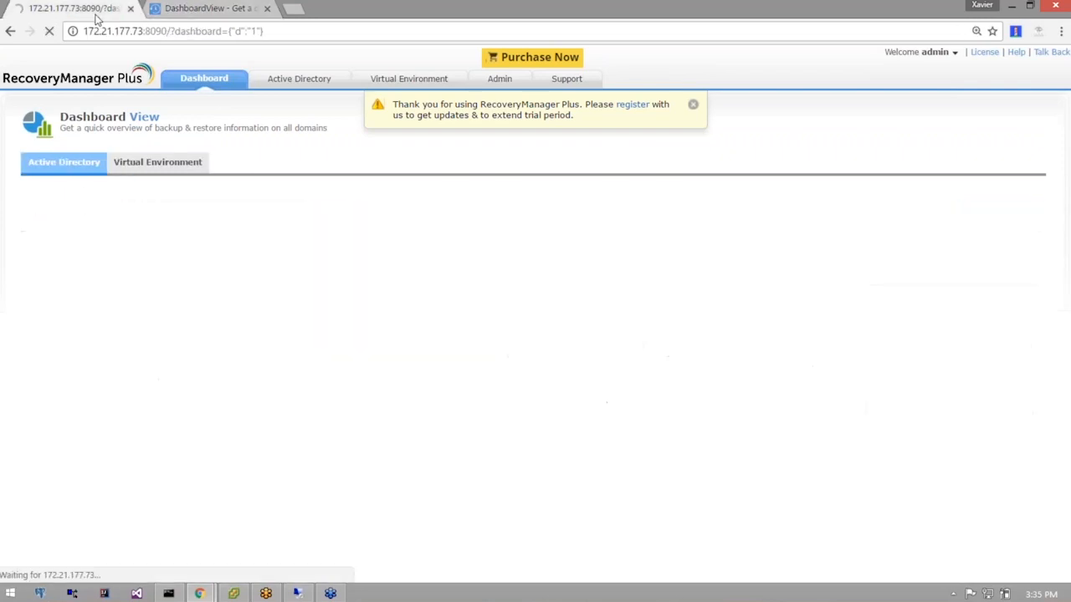
drag(144, 32, 425, 35)
click(265, 31)
drag(169, 31, 381, 36)
key(BackSpace)
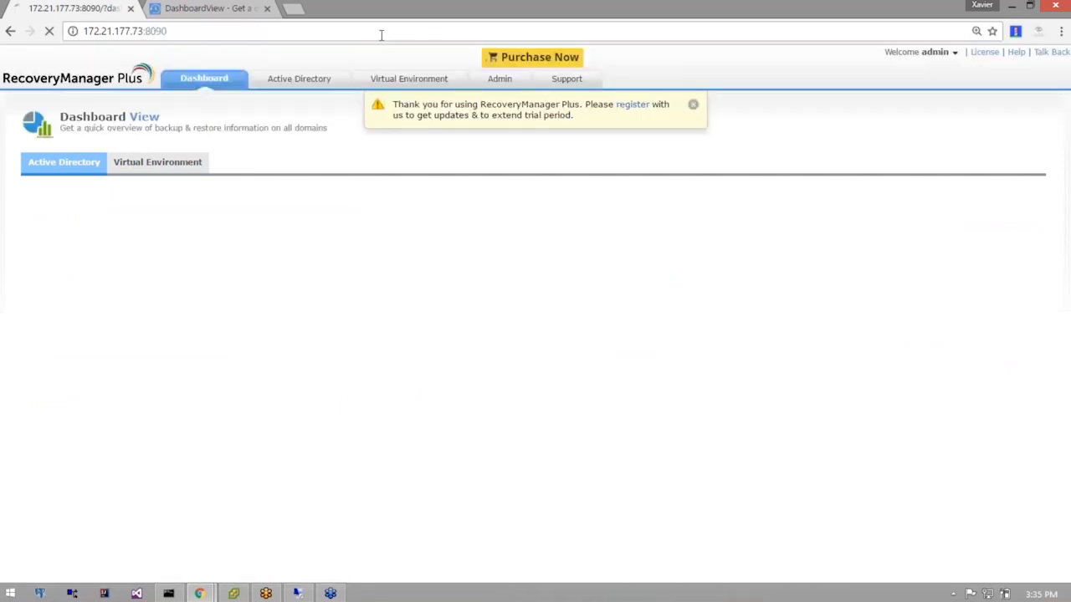
click(205, 10)
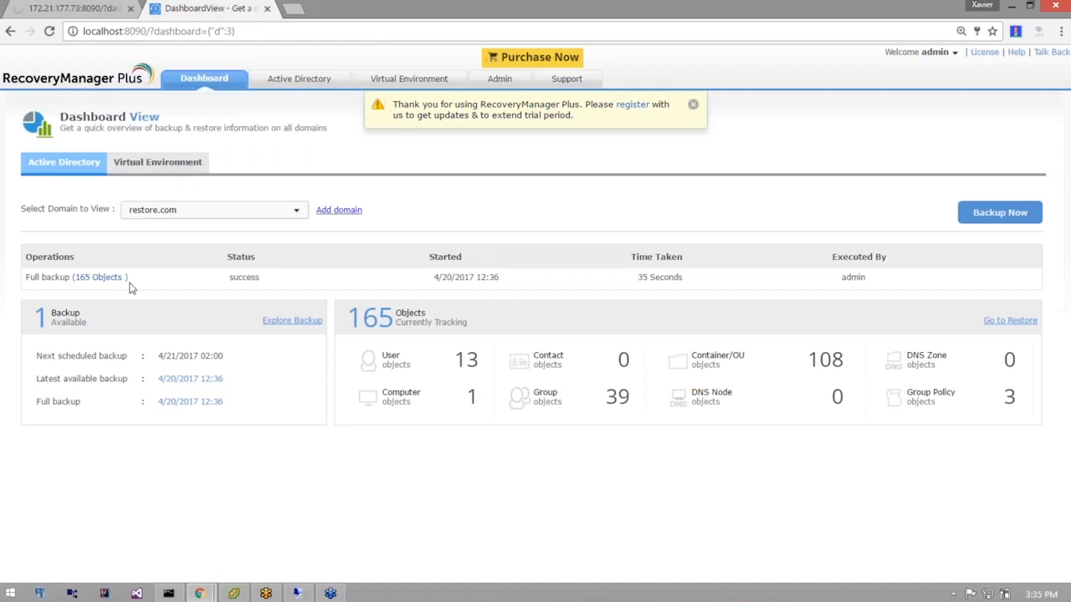
click(180, 210)
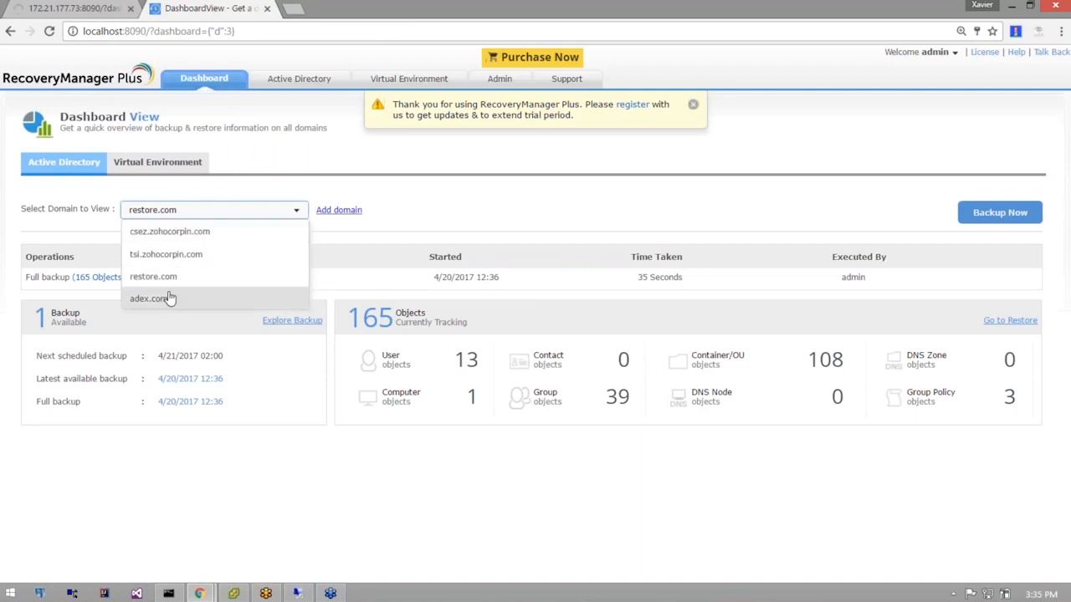
click(173, 296)
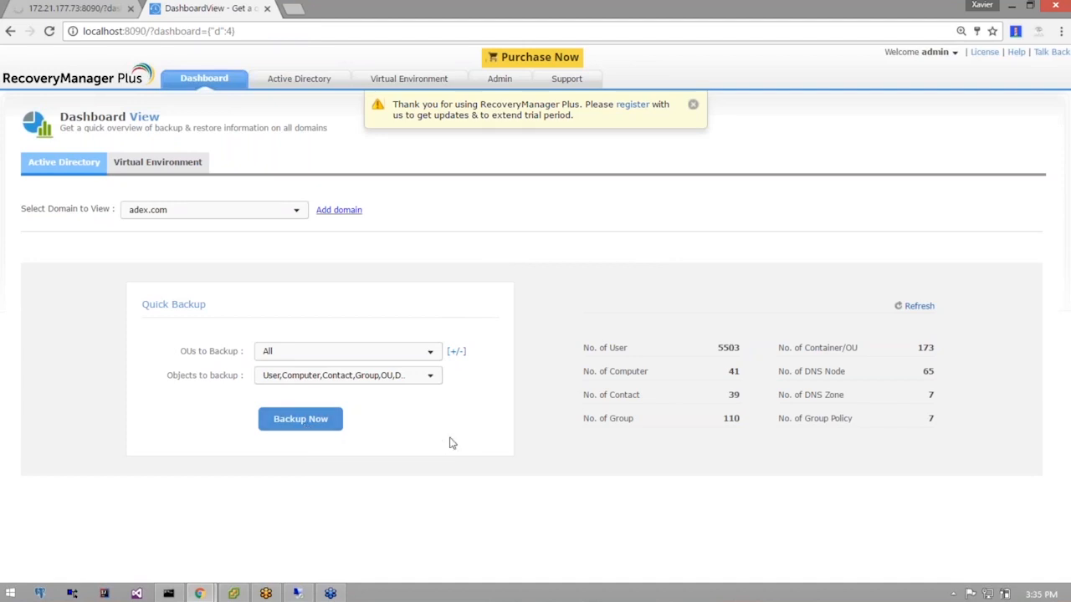
Start a quick backup of adex.com excluding Computer, Contact and Site objects.
click(374, 382)
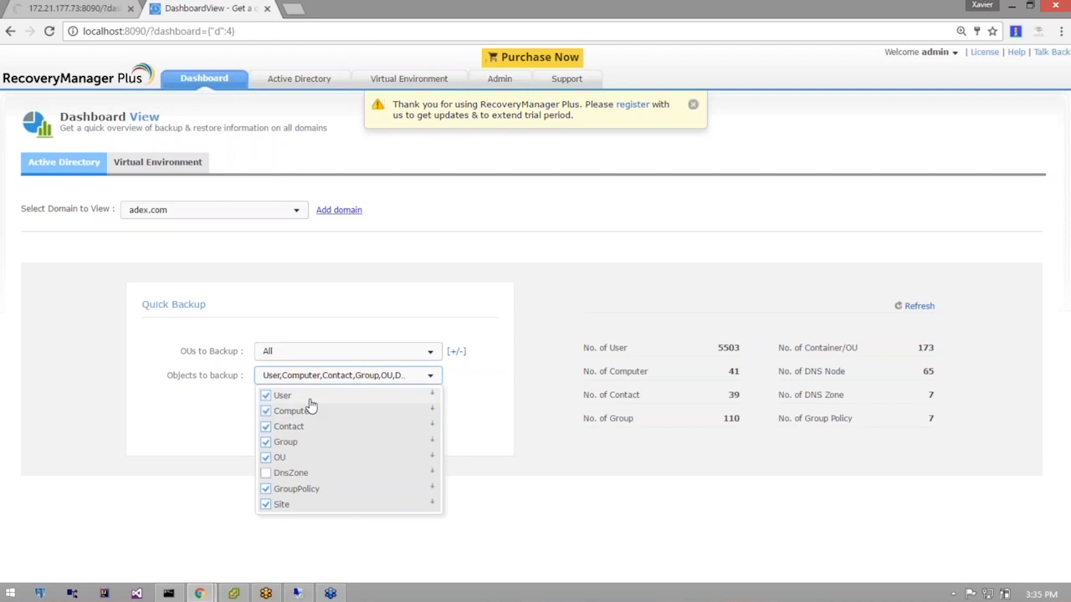
click(266, 412)
click(266, 427)
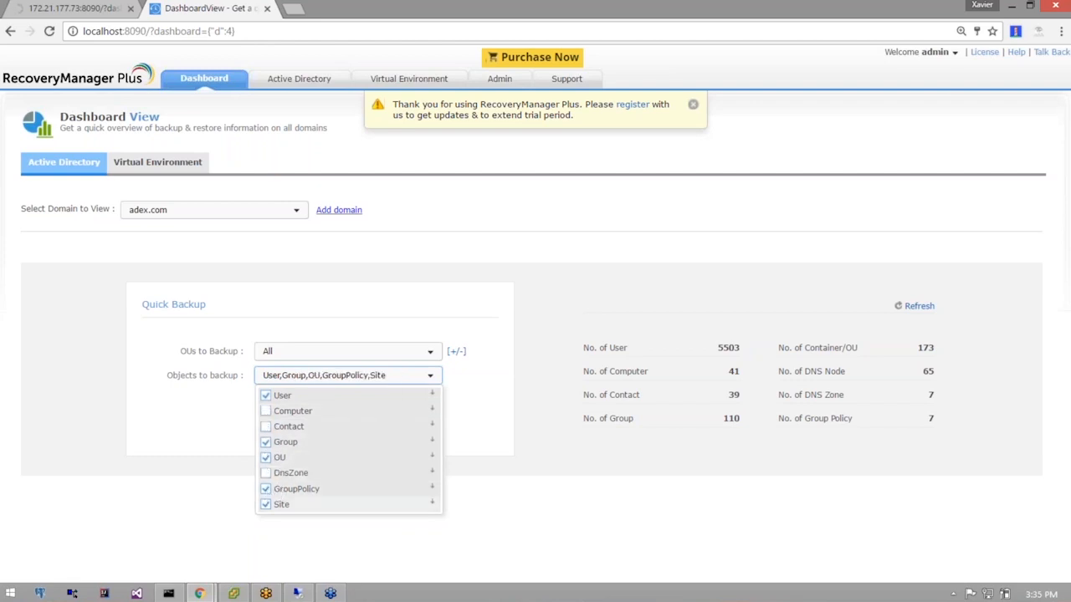
click(266, 505)
click(208, 498)
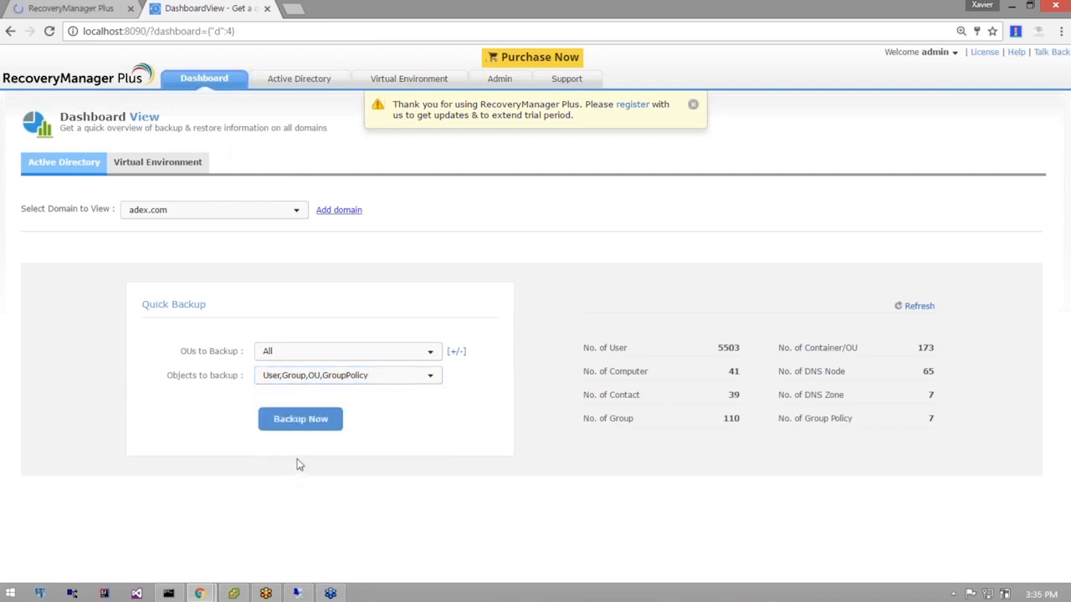
click(304, 422)
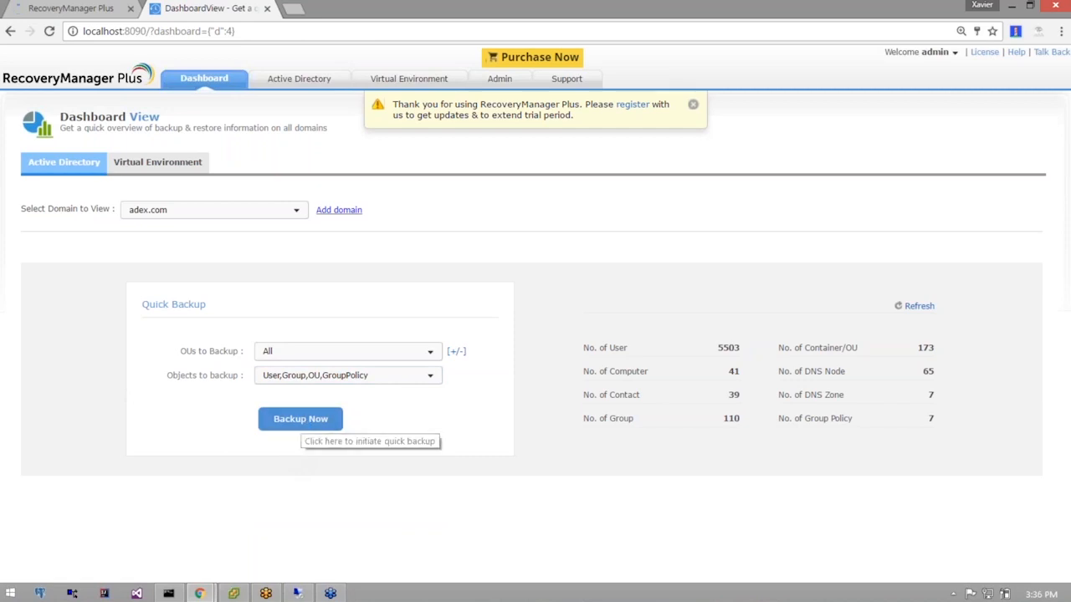
click(303, 431)
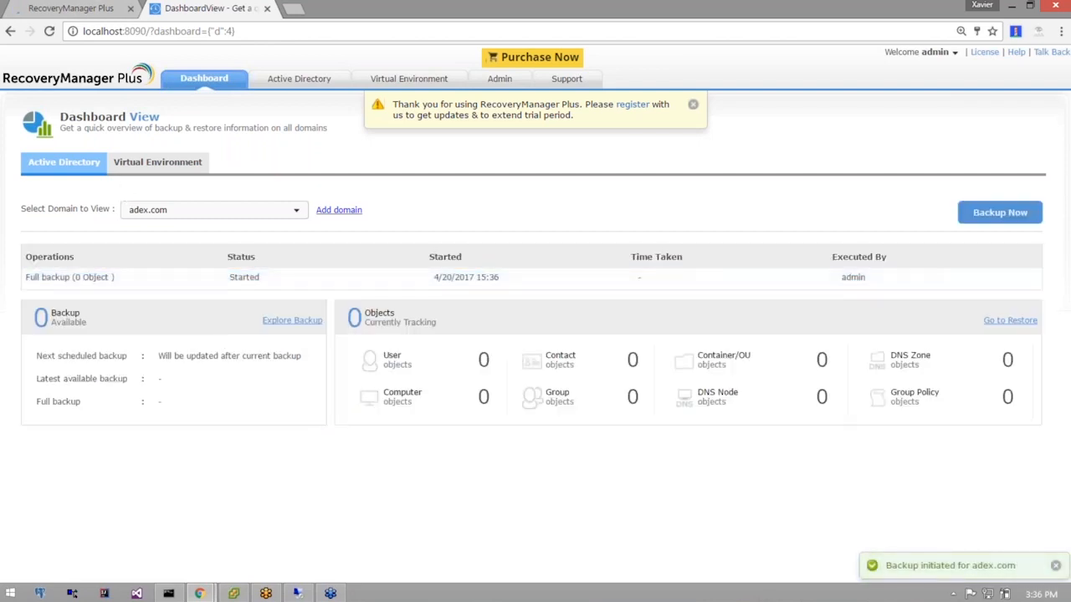
Show restore.com's backup summary on the dashboard.
click(74, 8)
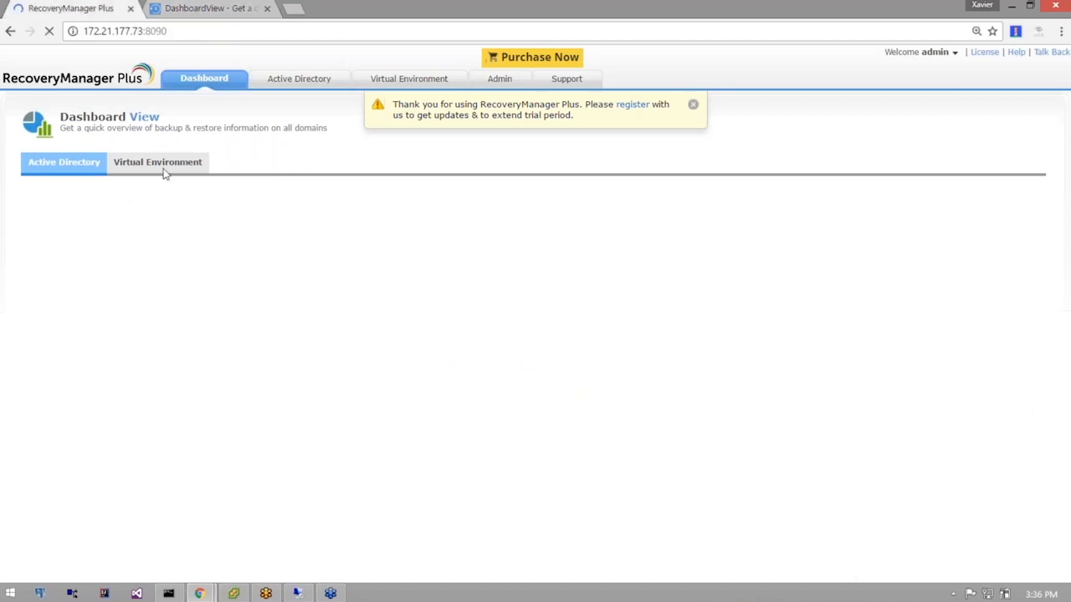
click(214, 10)
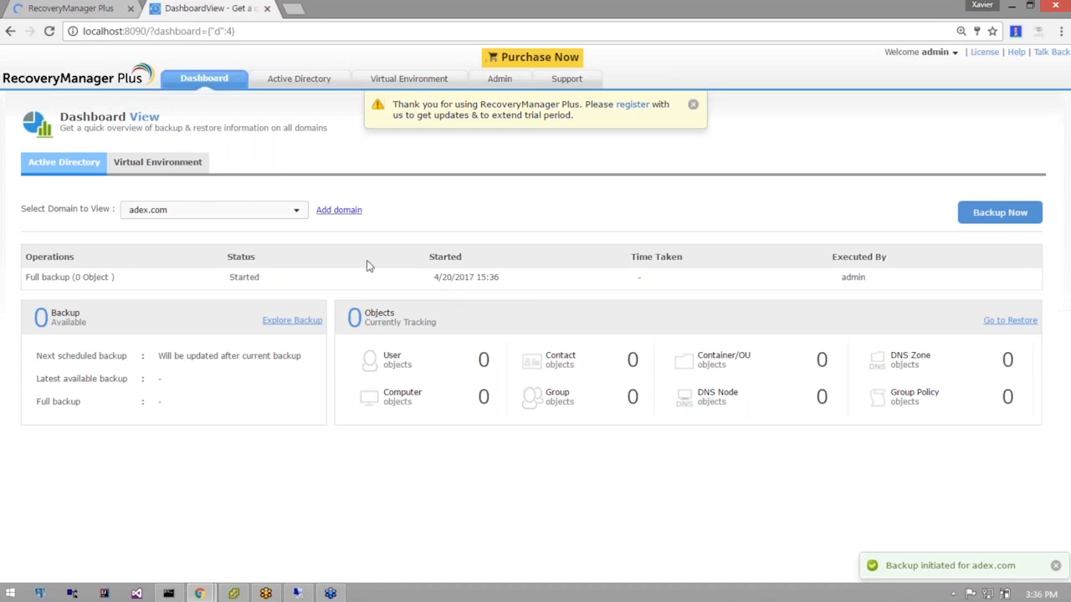
click(267, 213)
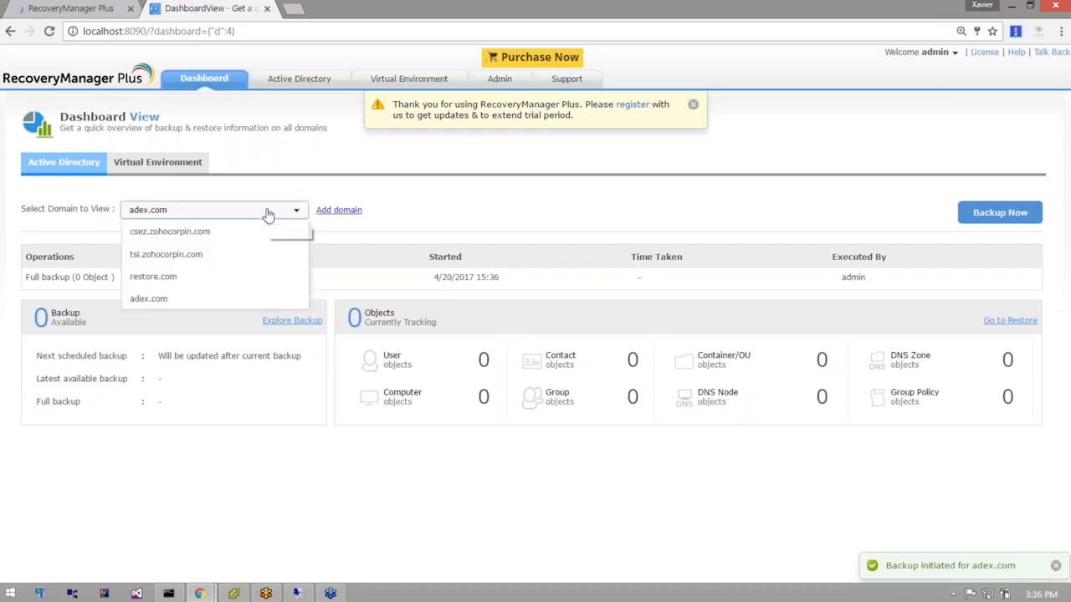
click(192, 280)
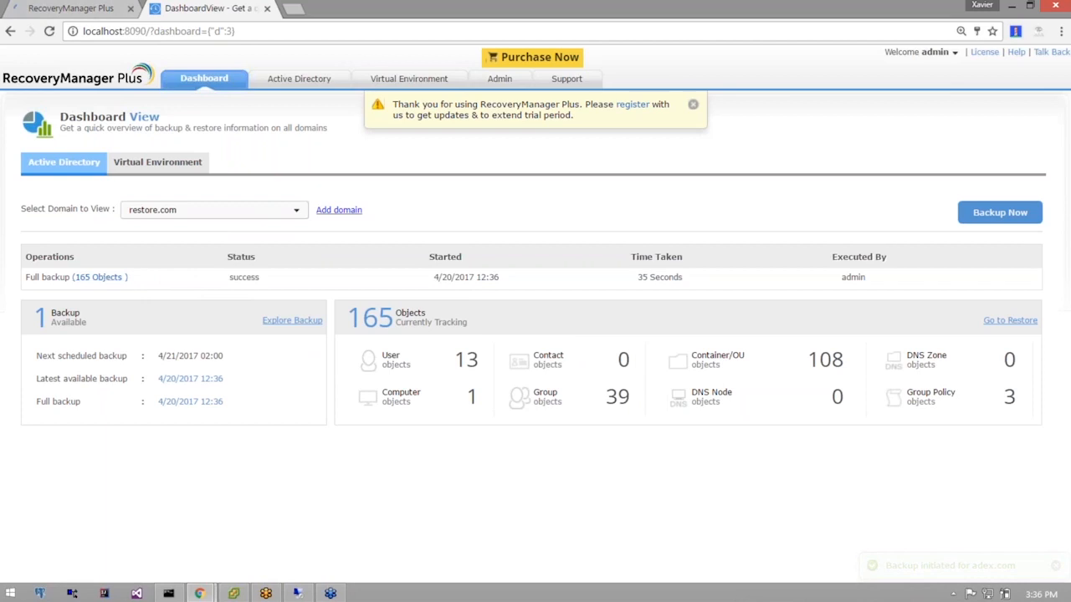
Replace the stale console tab with a fresh server tab, then bring up the remote server session.
click(56, 8)
click(129, 7)
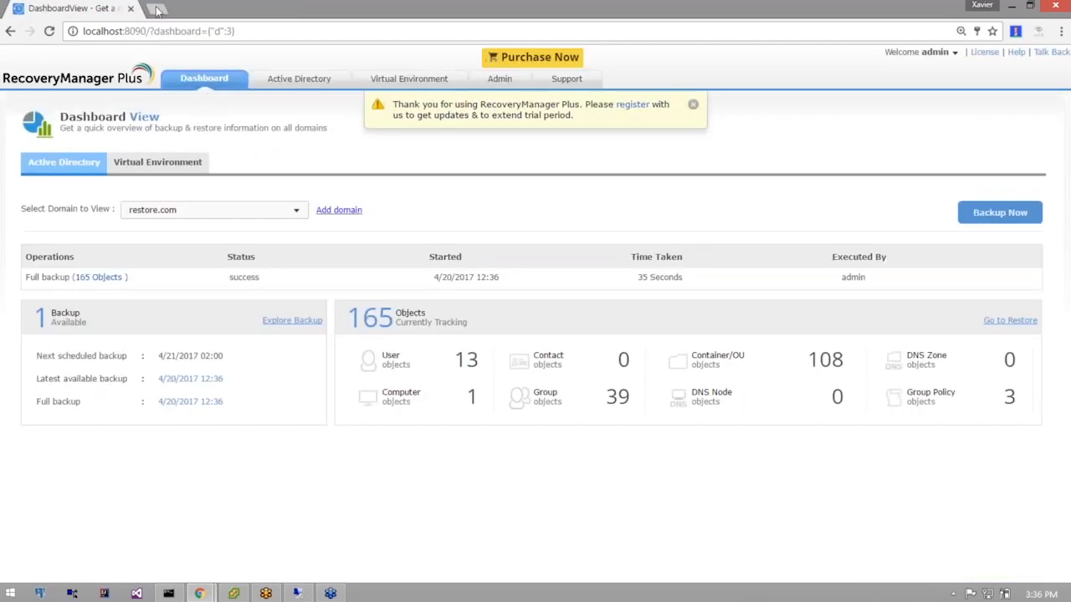
key(ctrl+t)
text(1)
key(Return)
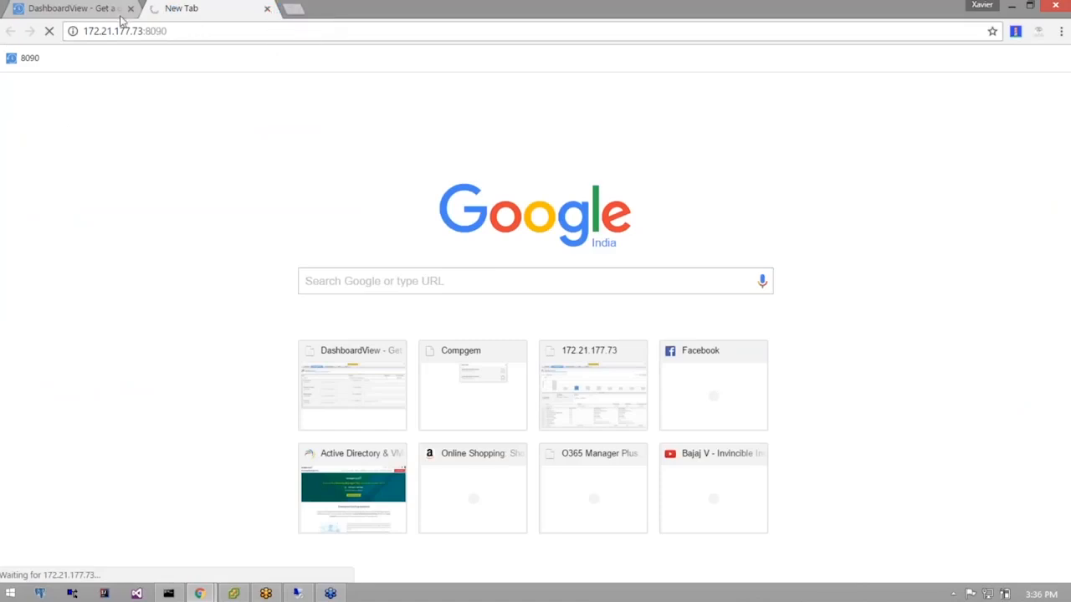
click(95, 10)
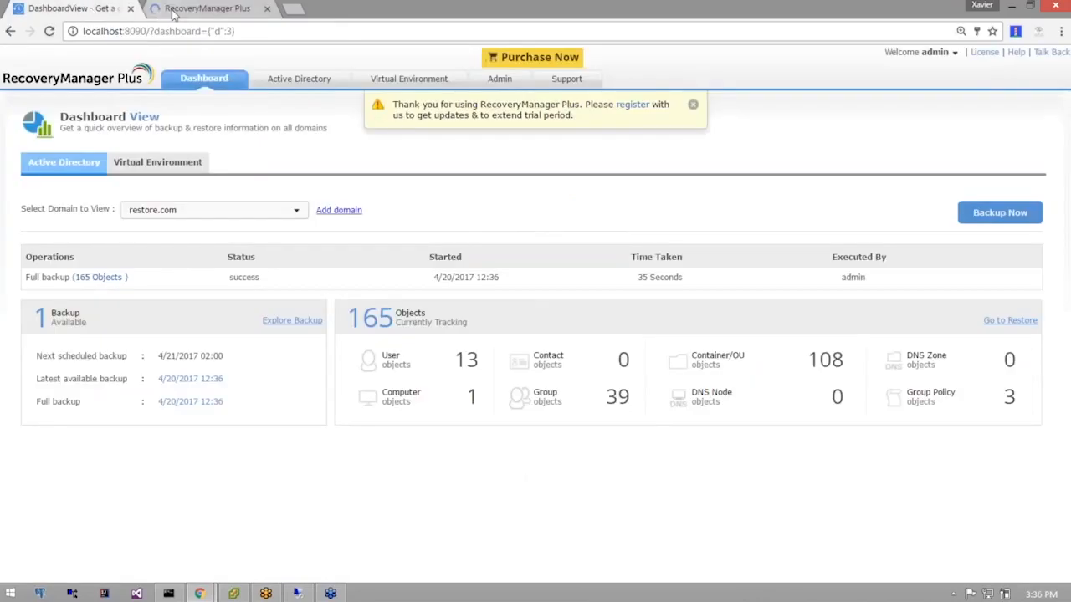
click(174, 11)
click(84, 9)
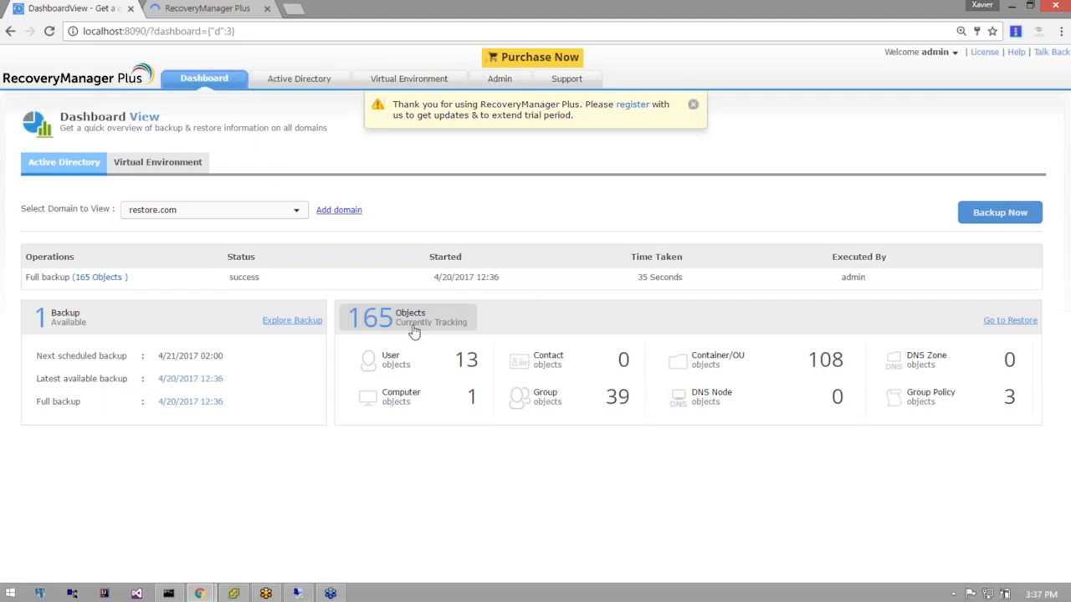
click(297, 594)
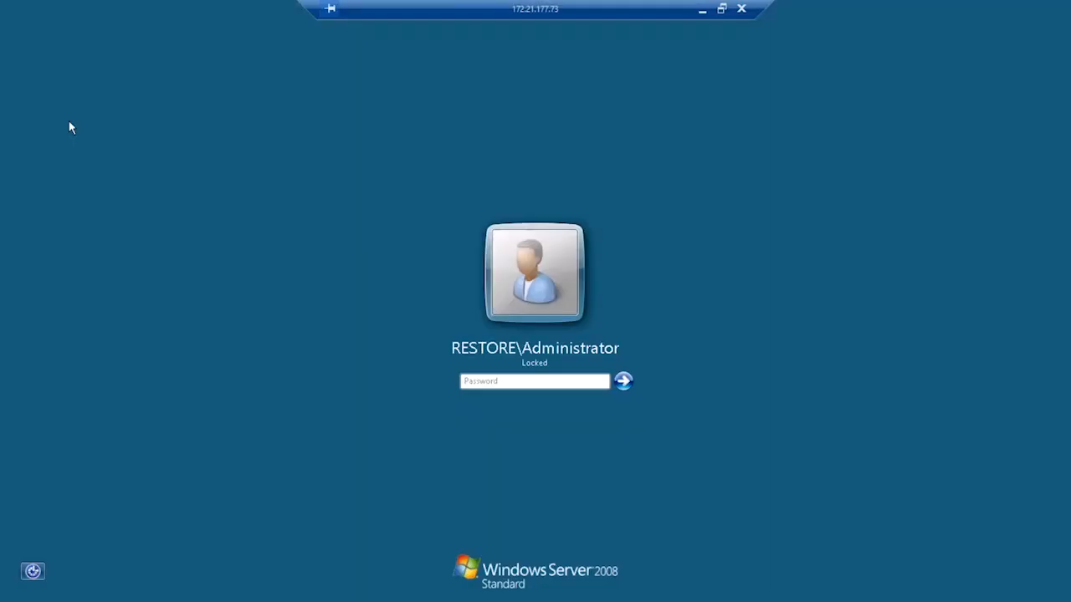
Unlock the server with the admin password and open the System Security group's Members list.
text(P@ssw0rd)
key(Return)
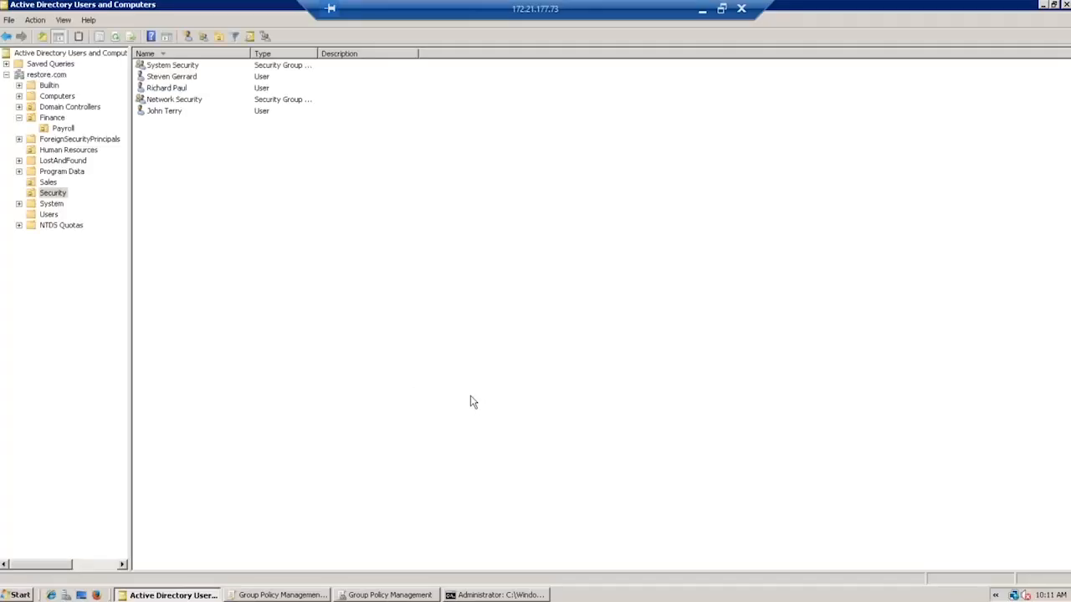
click(172, 112)
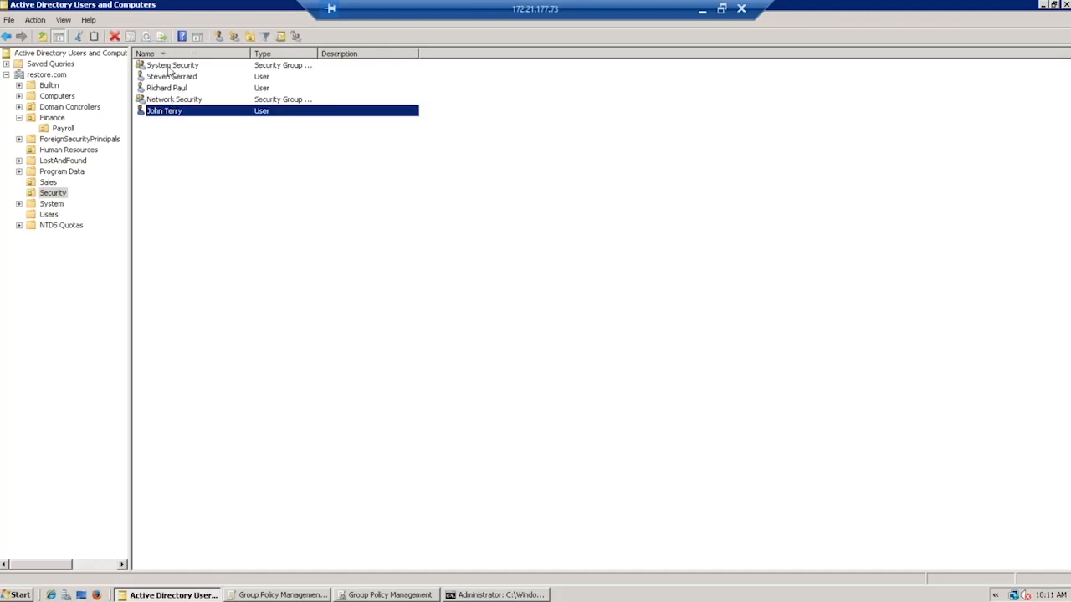
click(169, 67)
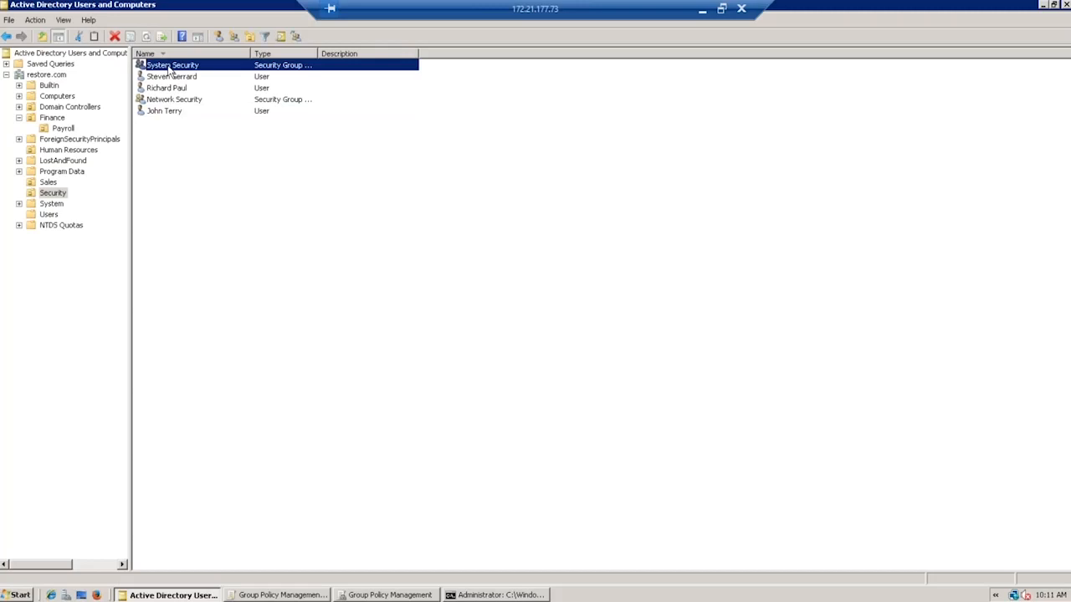
double_click(170, 67)
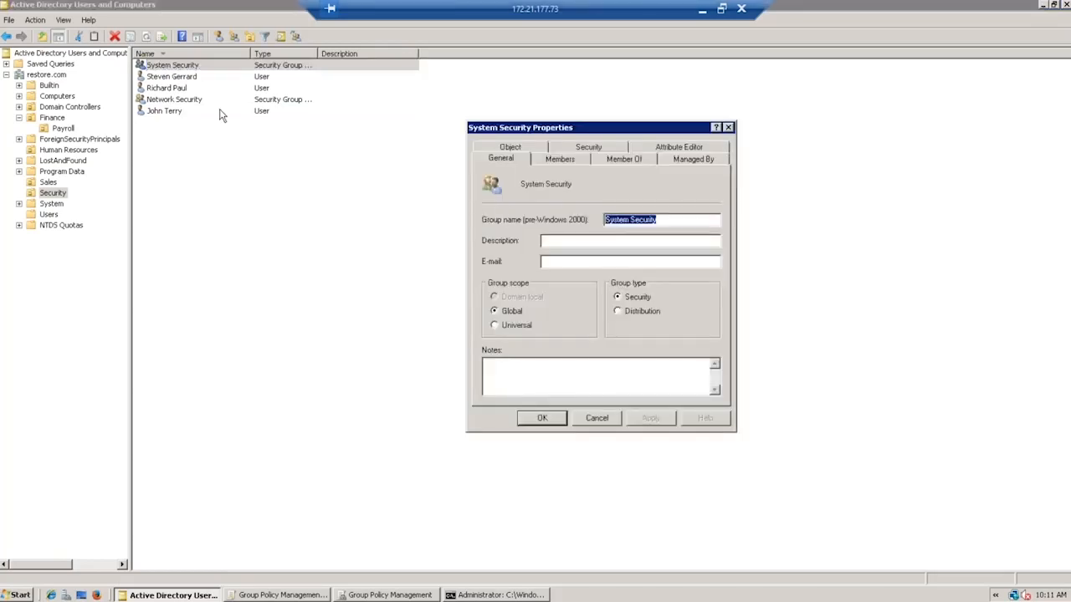
click(579, 164)
Add the user matching 'r' to System Security, remove its original member, and save.
click(512, 379)
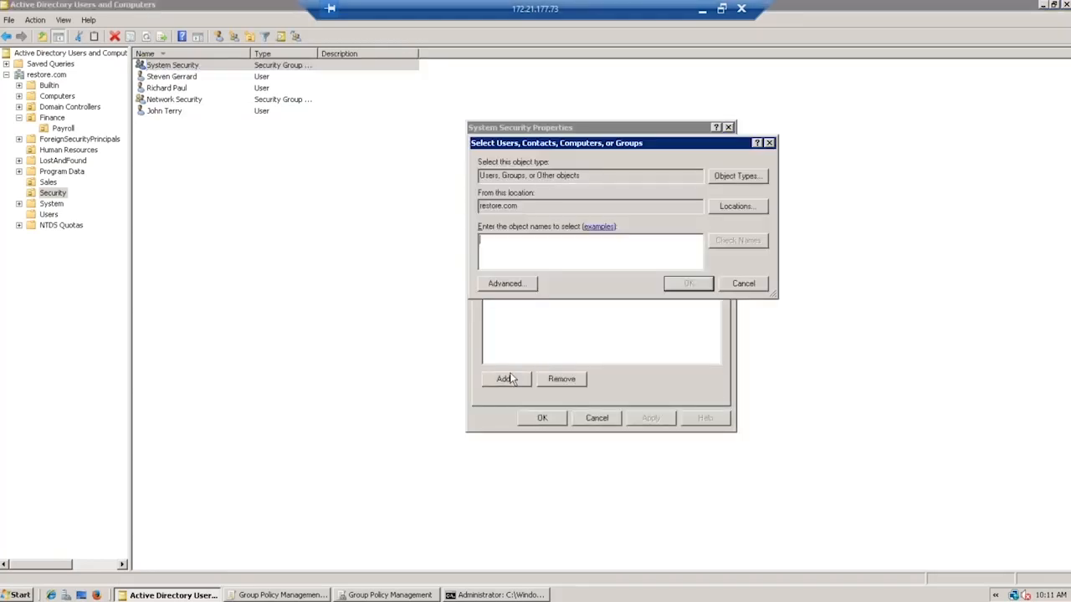
text(r)
key(Return)
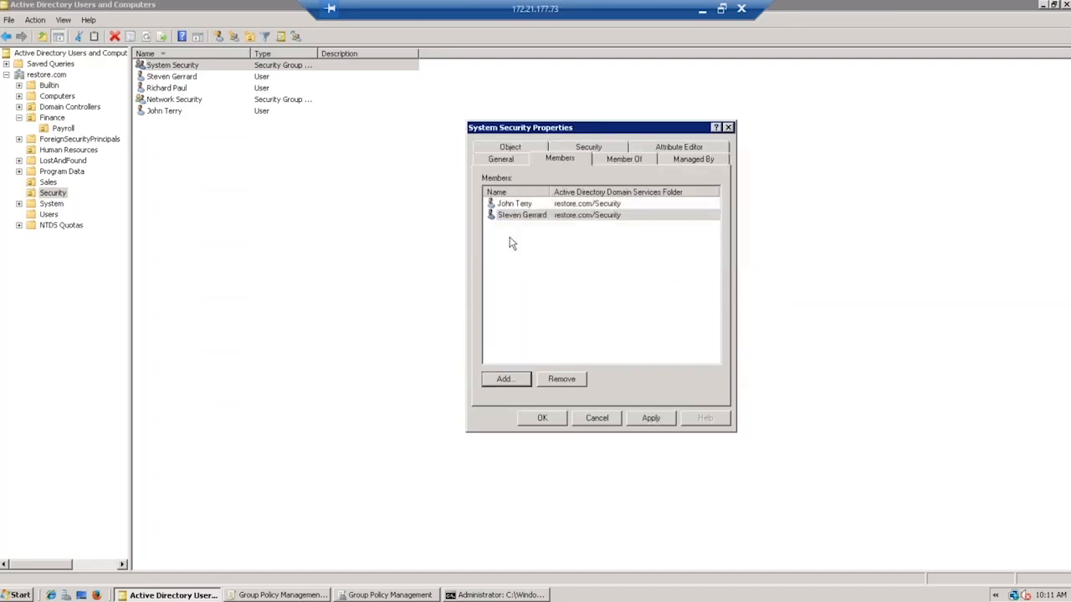
click(523, 216)
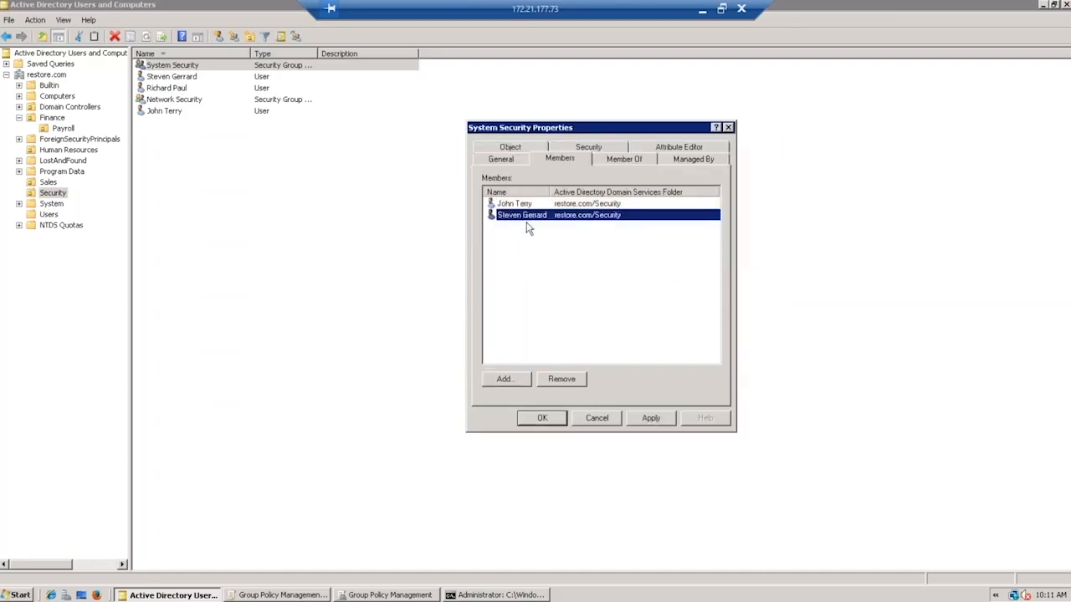
click(567, 379)
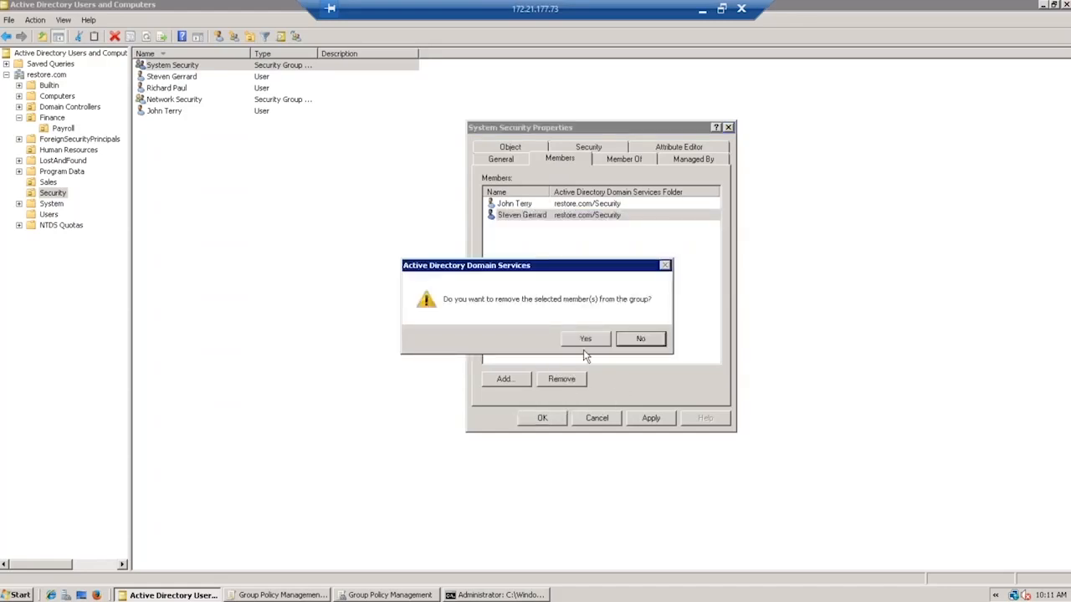
click(587, 340)
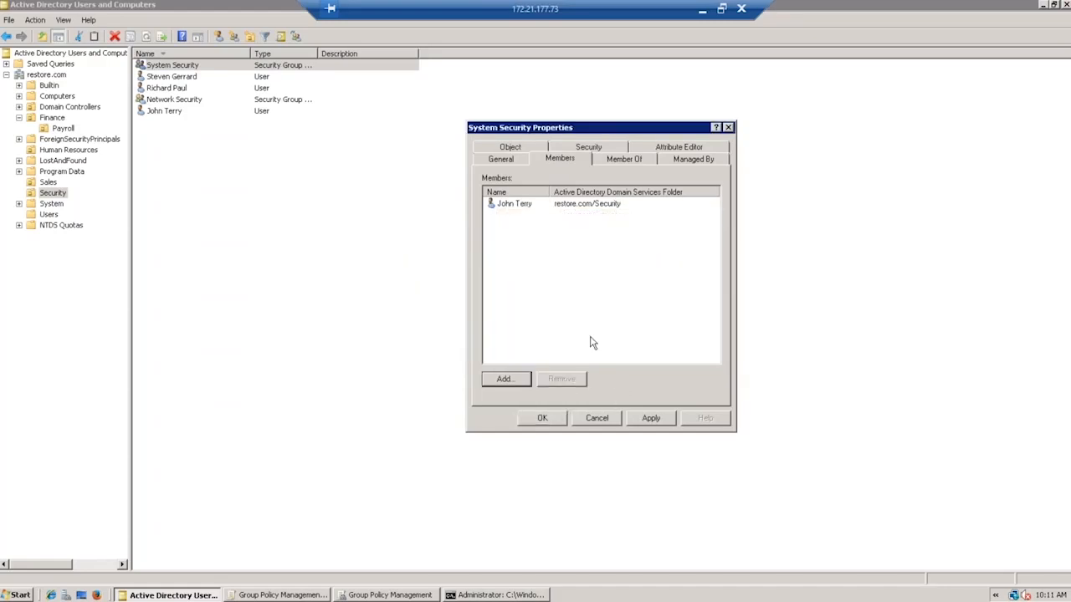
click(649, 418)
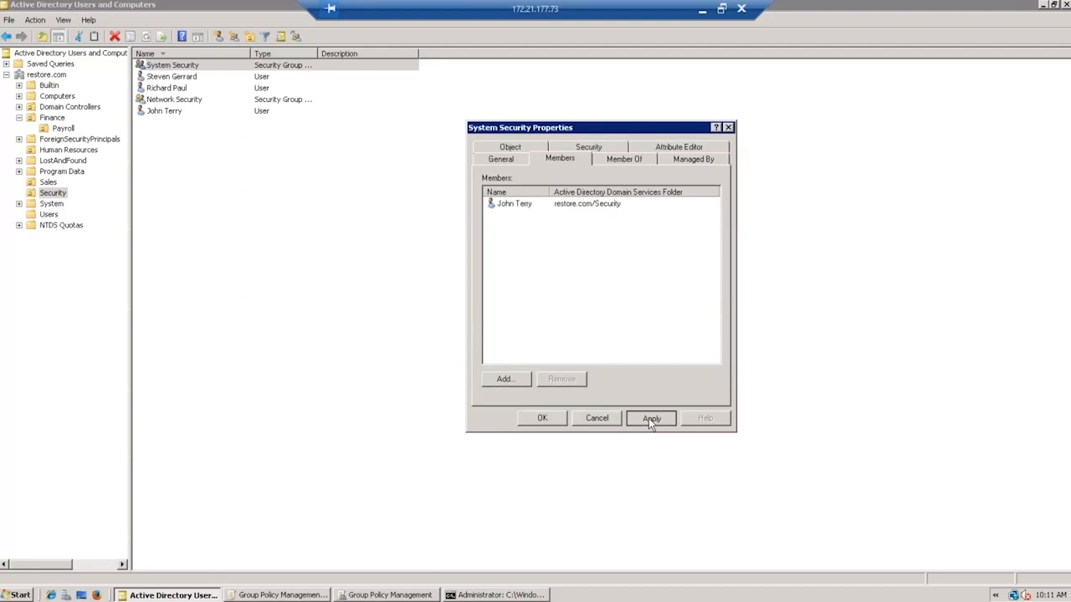
click(542, 418)
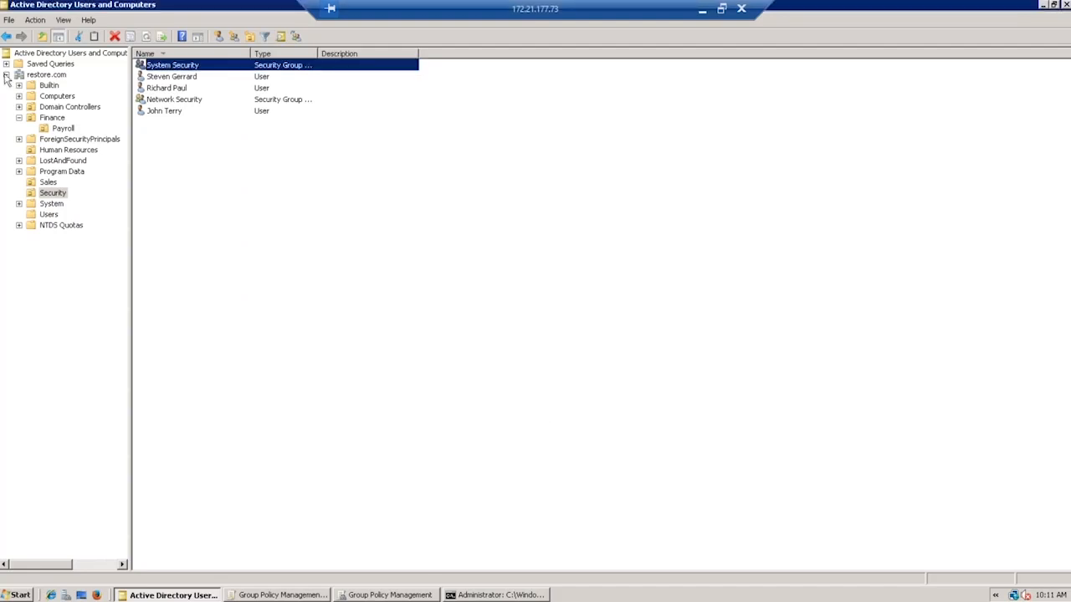
Change the user's telephone number ending to 75 and e-mail ending from .co.uk to .com.
click(50, 217)
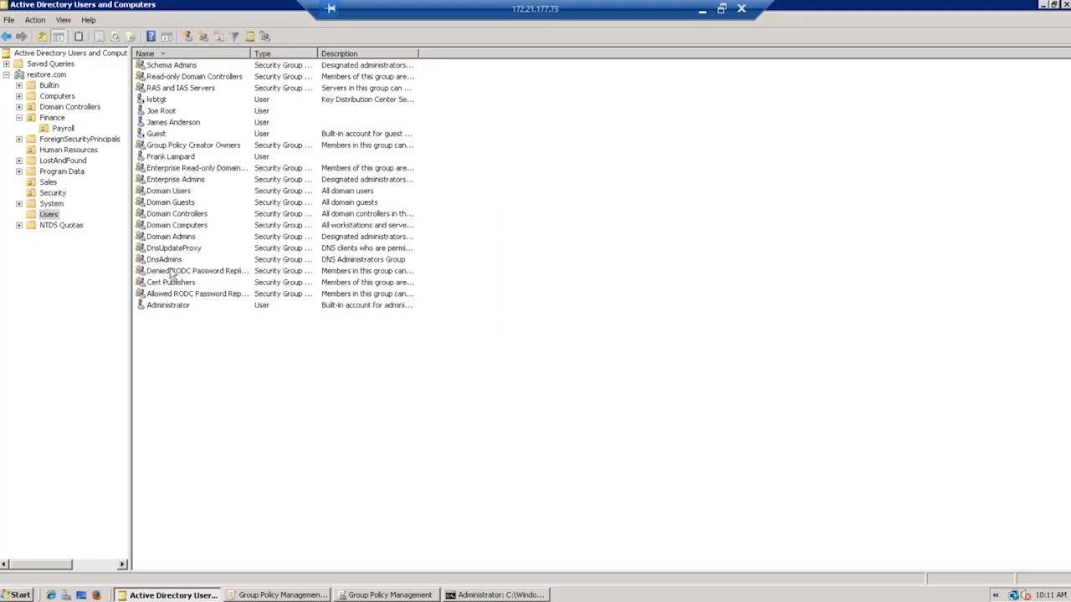
double_click(164, 112)
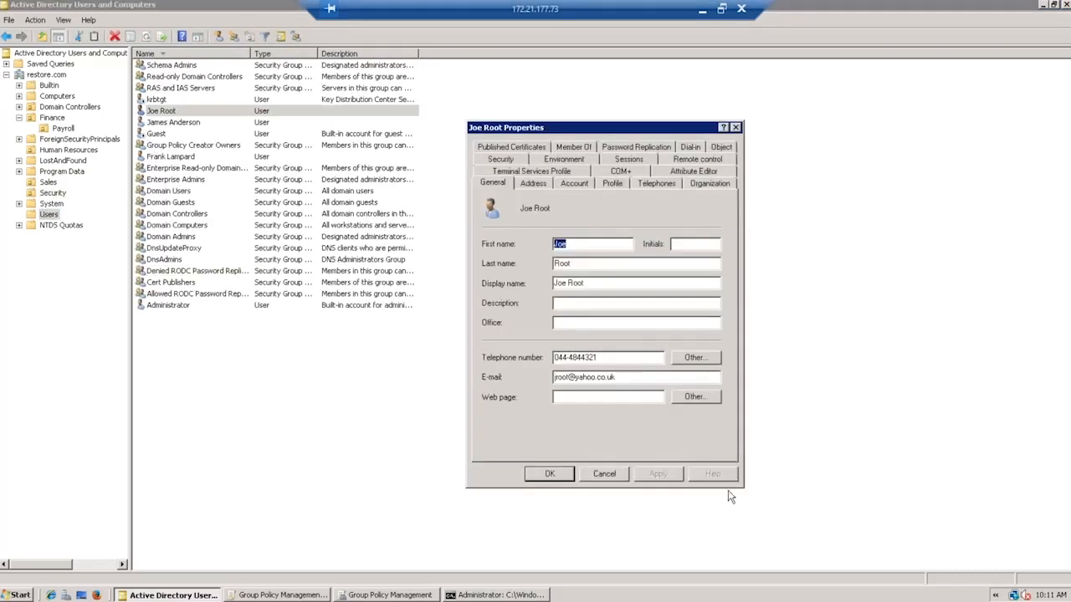
click(611, 358)
drag(572, 357, 640, 355)
text(75)
click(666, 376)
key(BackSpace)
key(BackSpace)
key(BackSpace)
key(BackSpace)
text(om)
click(548, 475)
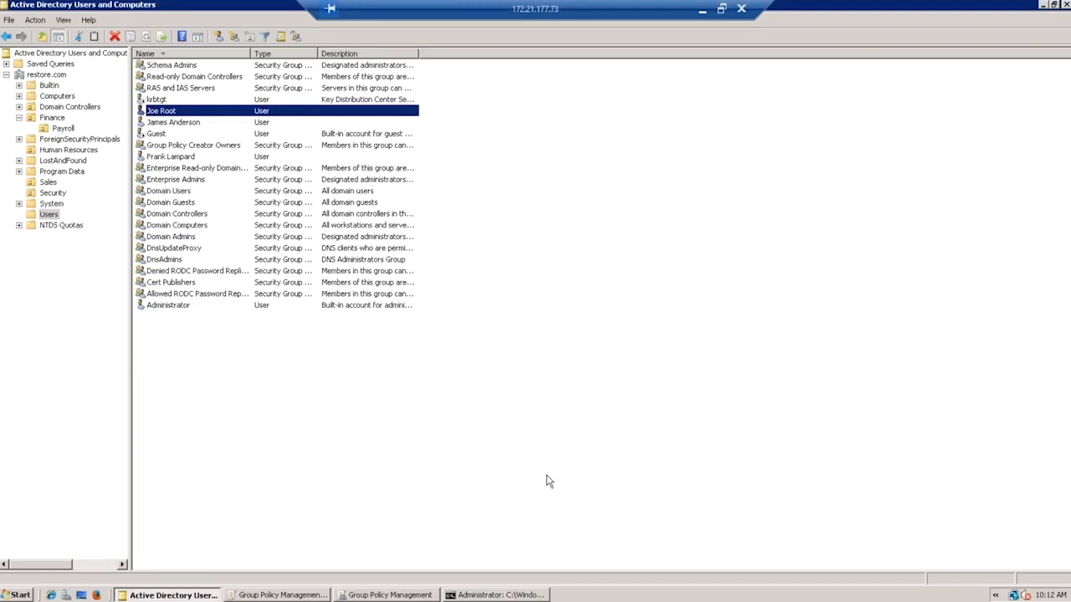
click(548, 481)
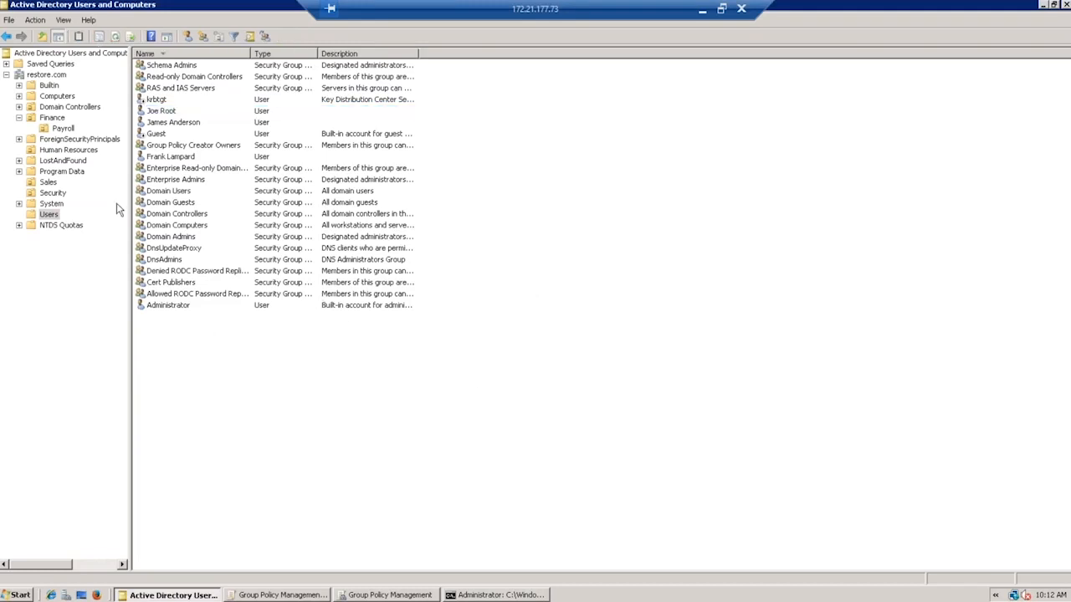
Delete the Finance OU together with its Payroll sub-OU.
click(64, 130)
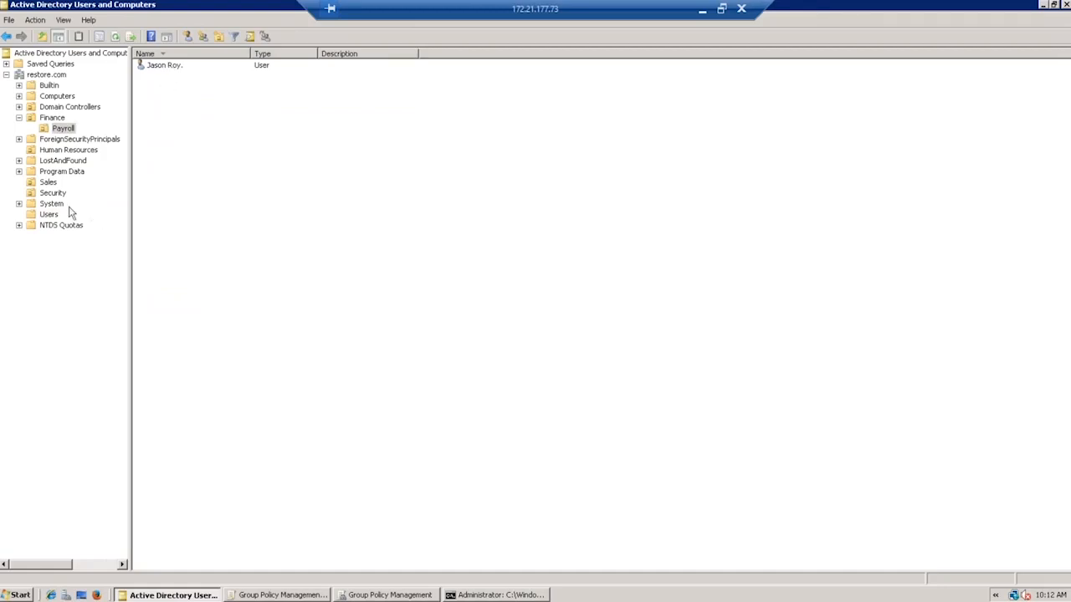
click(59, 122)
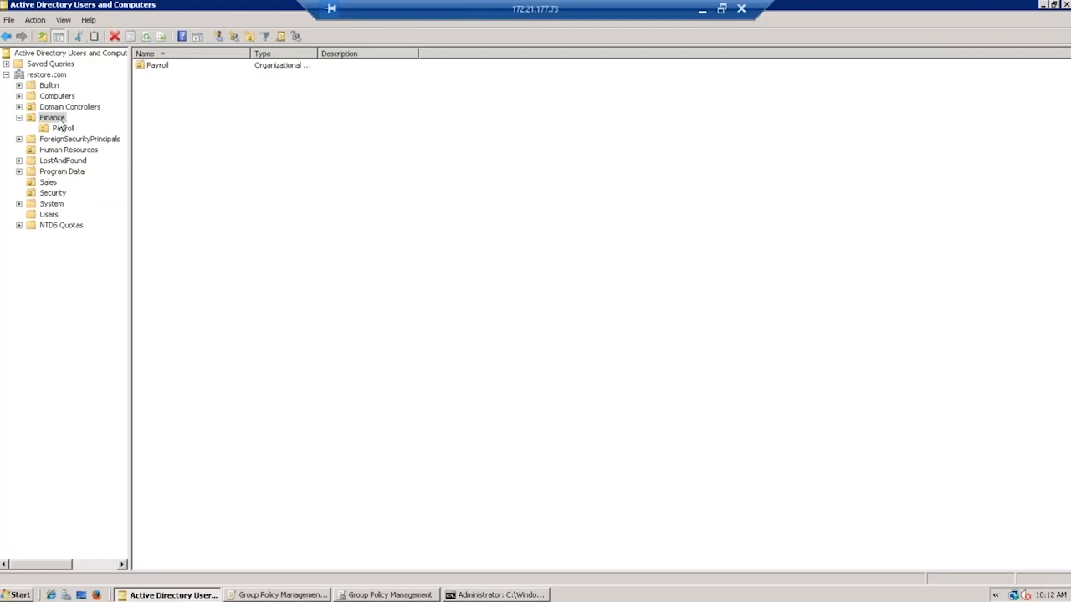
right_click(60, 121)
click(89, 226)
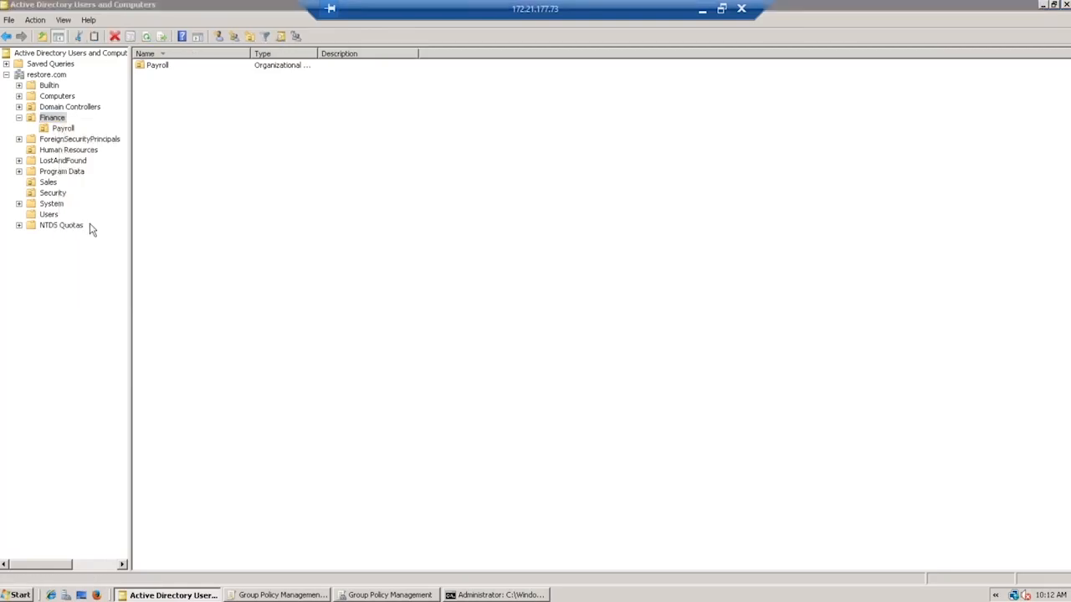
click(583, 341)
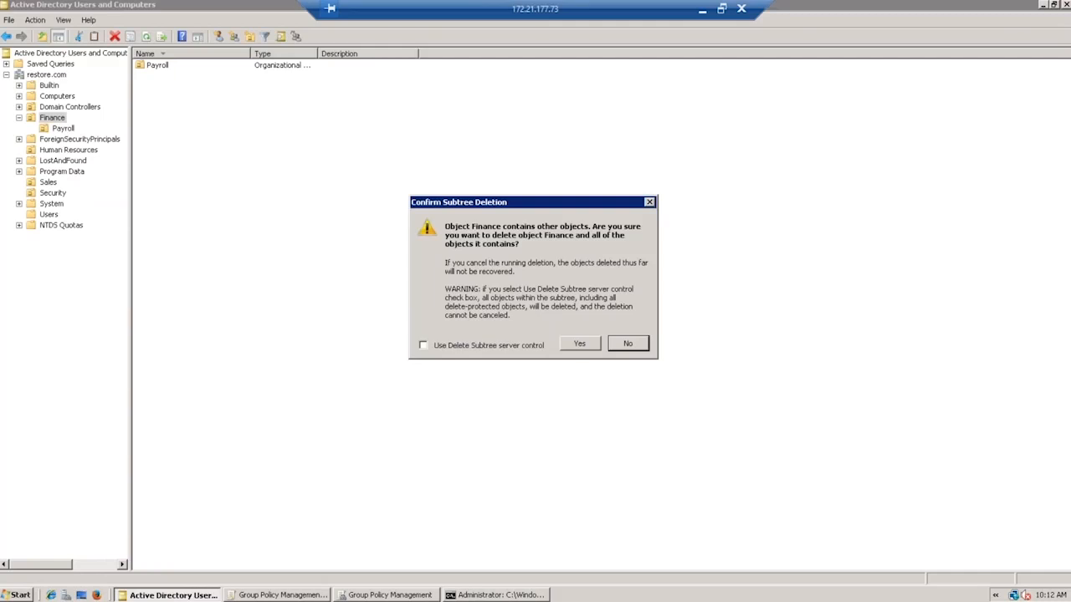
click(580, 345)
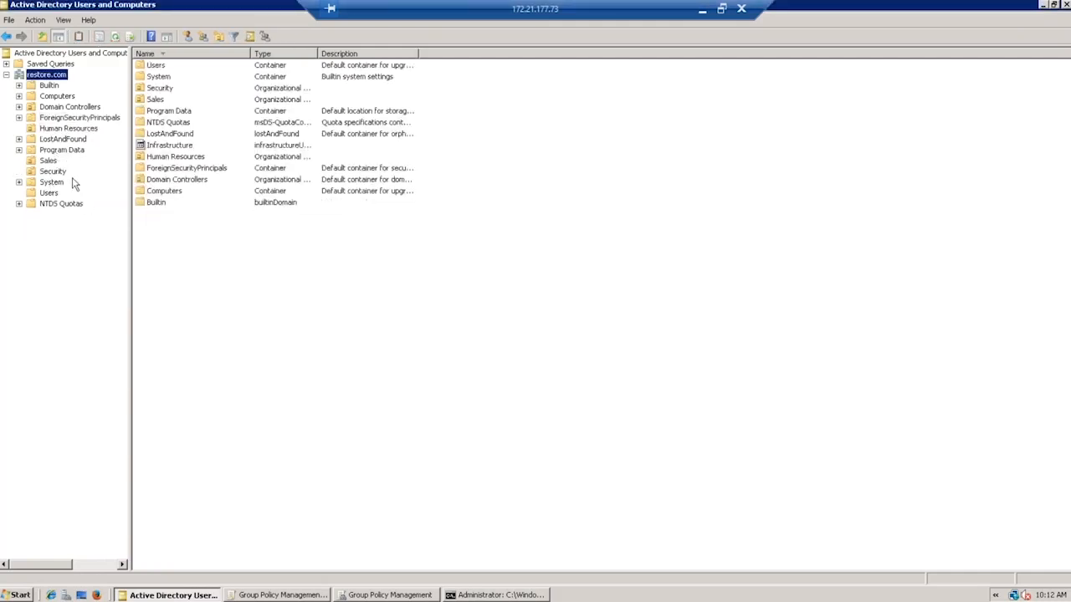
Delete the Human Resources OU and the user accounts inside it.
click(70, 131)
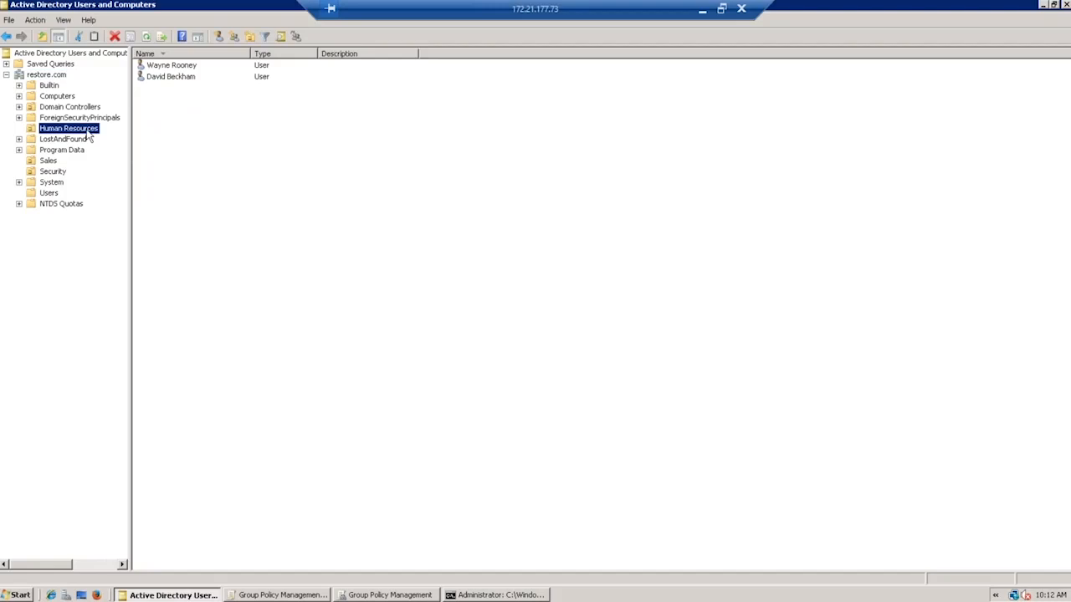
right_click(89, 136)
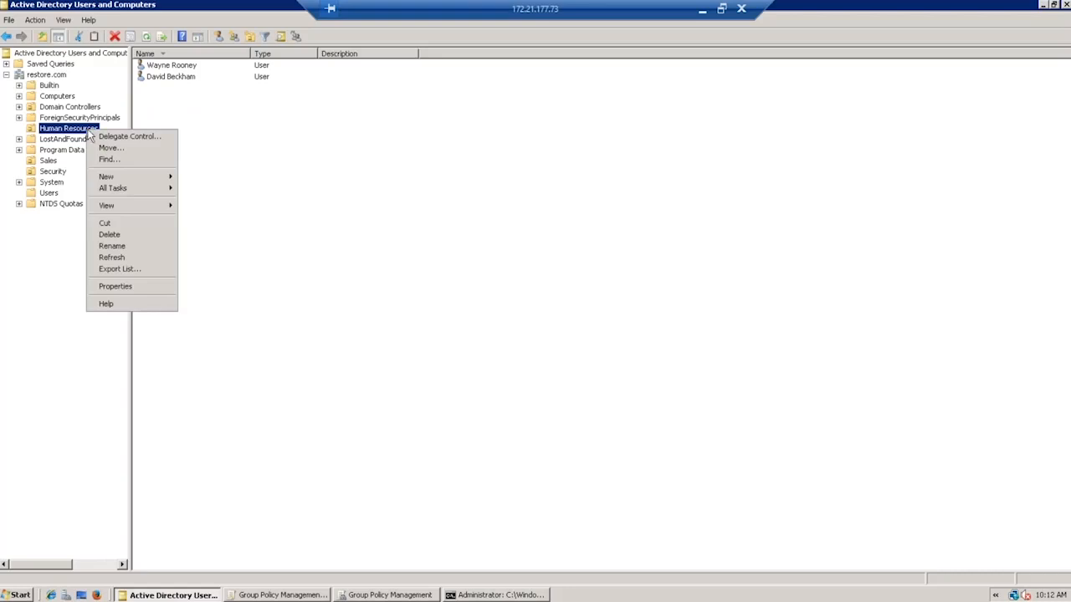
click(113, 238)
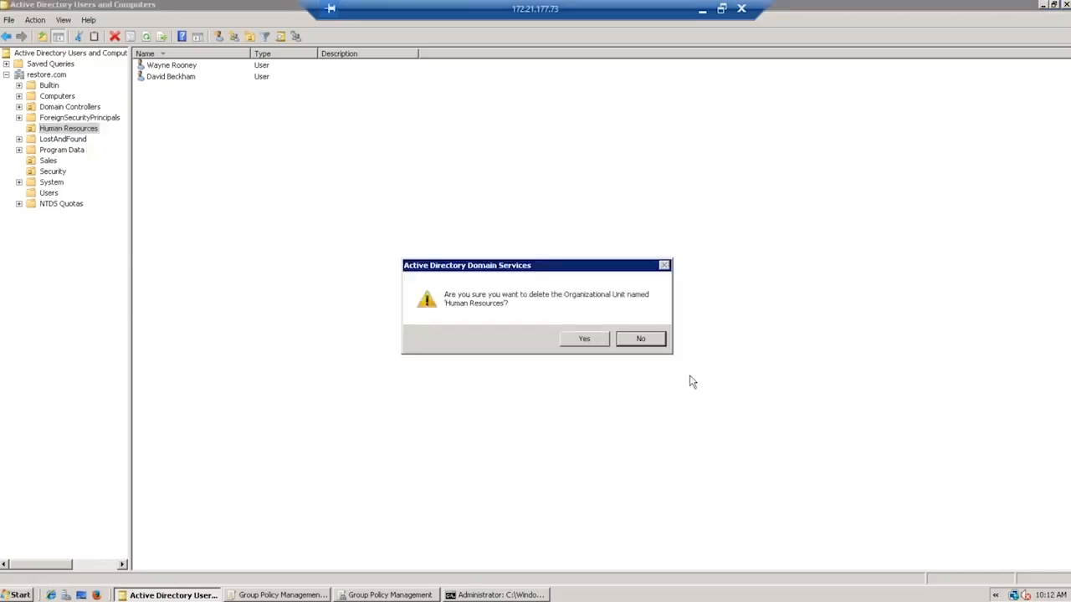
click(584, 341)
key(Return)
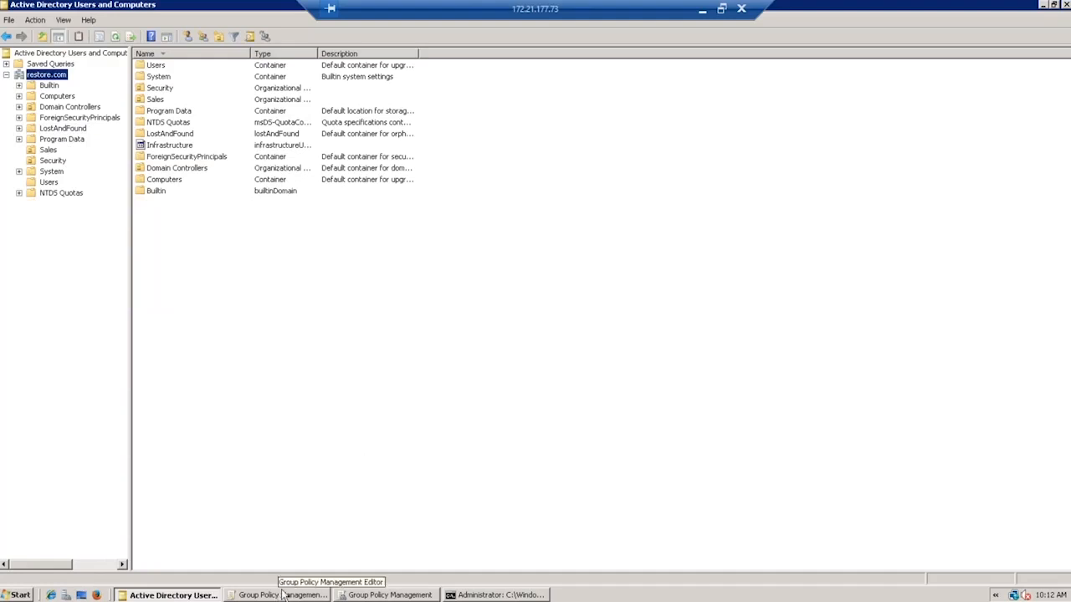
Set Account lockout duration to 30 minutes, accepting the suggested 5-attempt threshold and 30-minute reset.
click(368, 595)
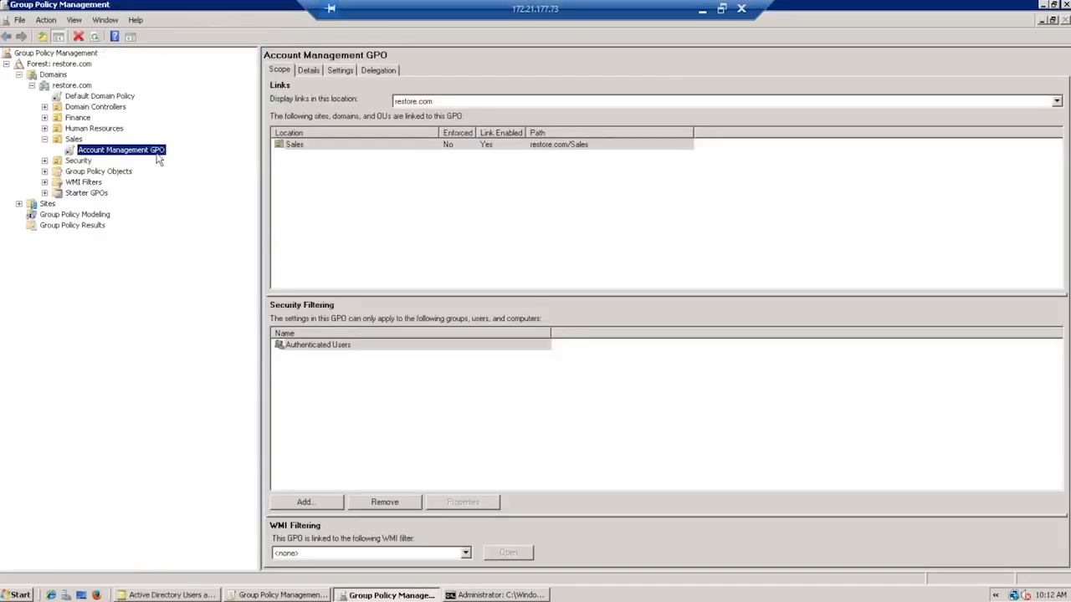
click(280, 595)
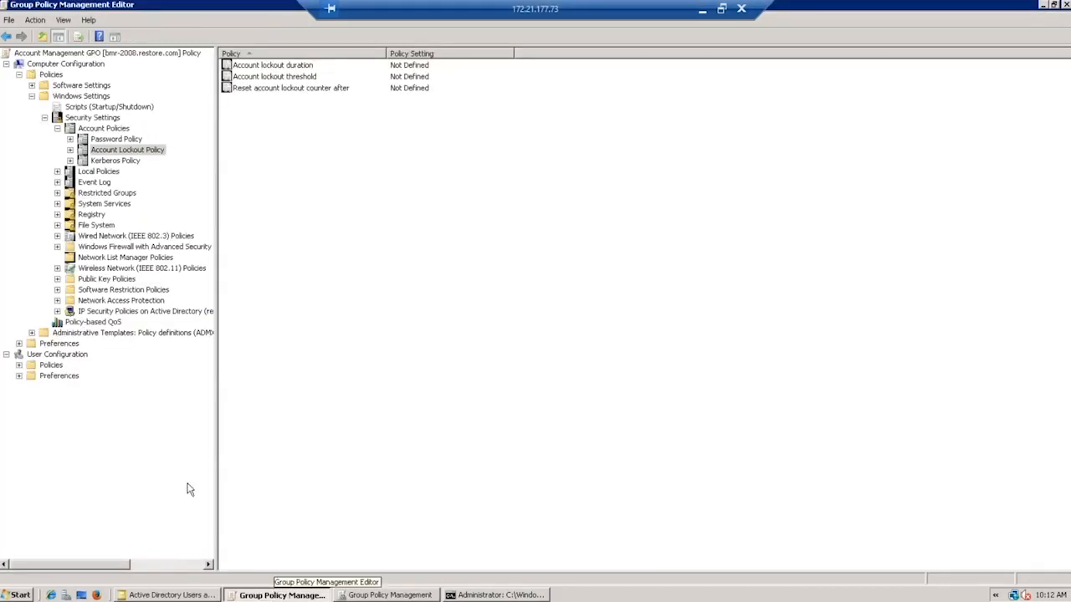
double_click(268, 66)
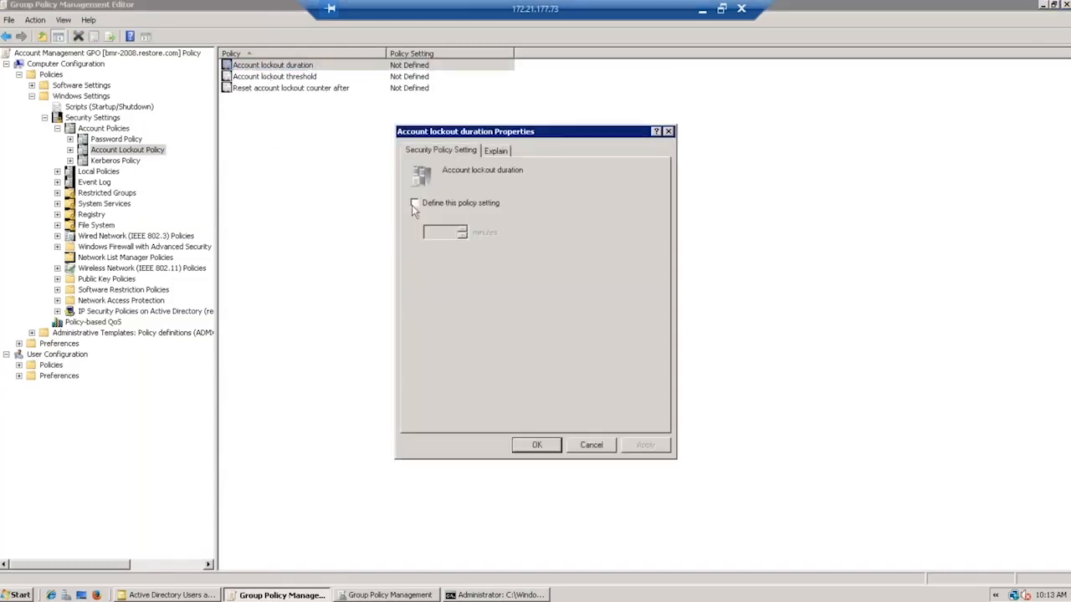
click(415, 204)
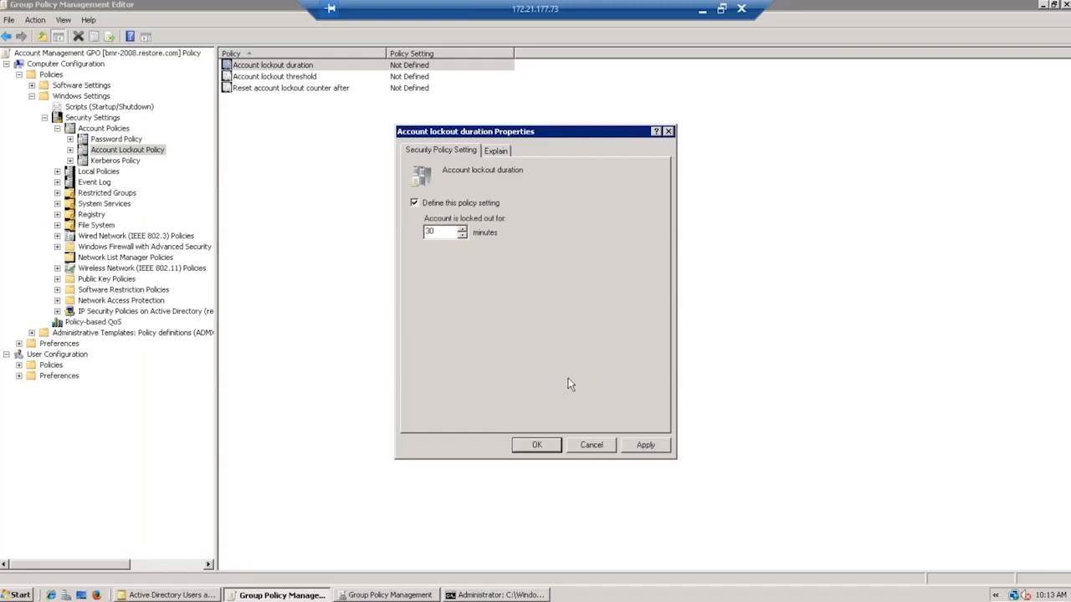
click(646, 449)
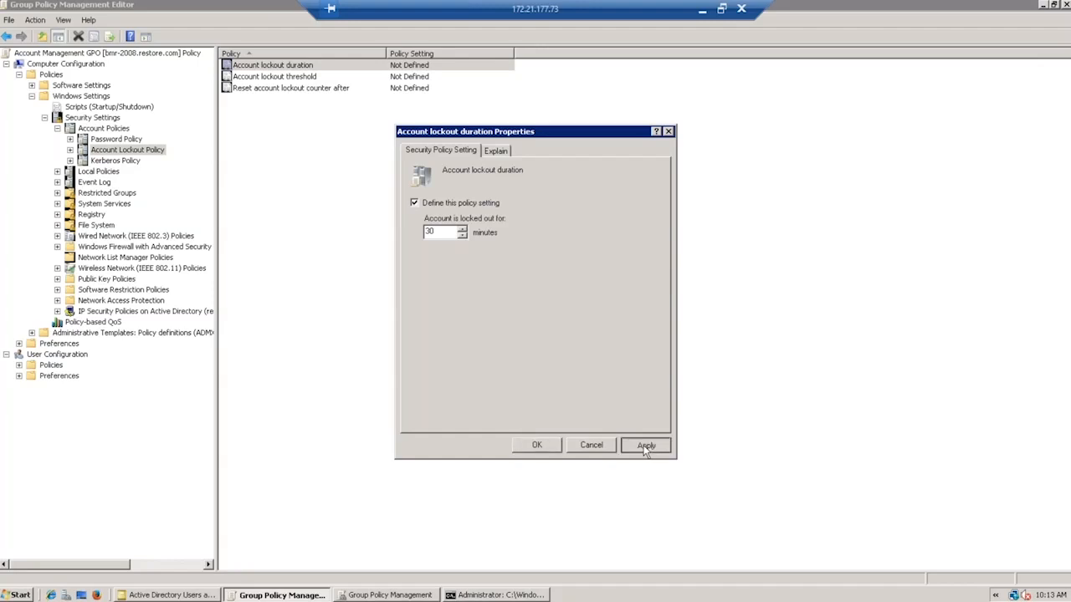
click(614, 348)
click(541, 445)
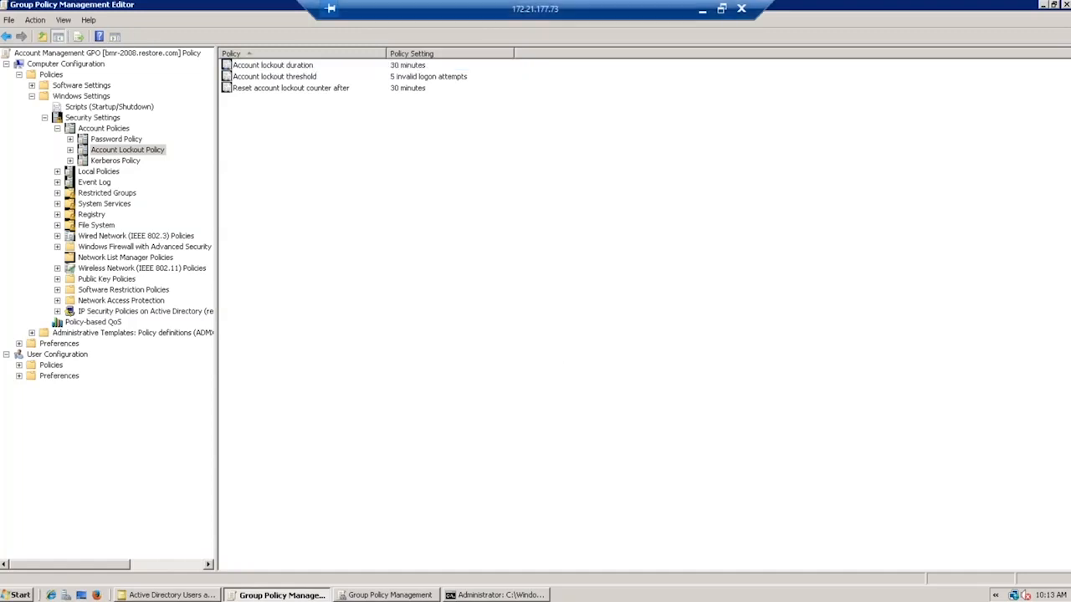
key(alt+Tab)
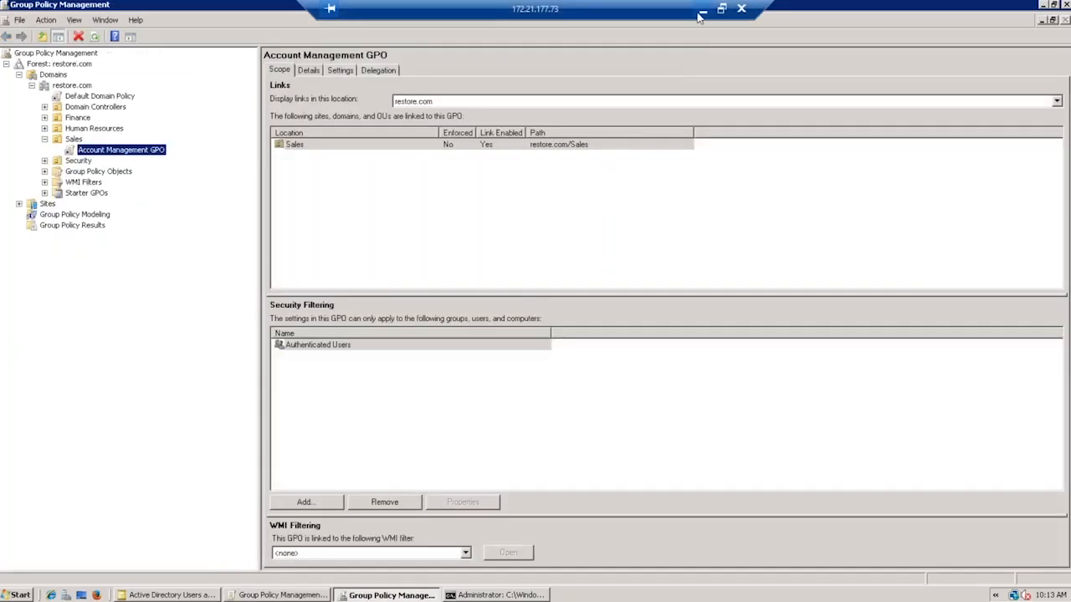
click(702, 10)
Run Backup Now on restore.com, then view the 11-object incremental backup in Backup Explorer.
click(192, 8)
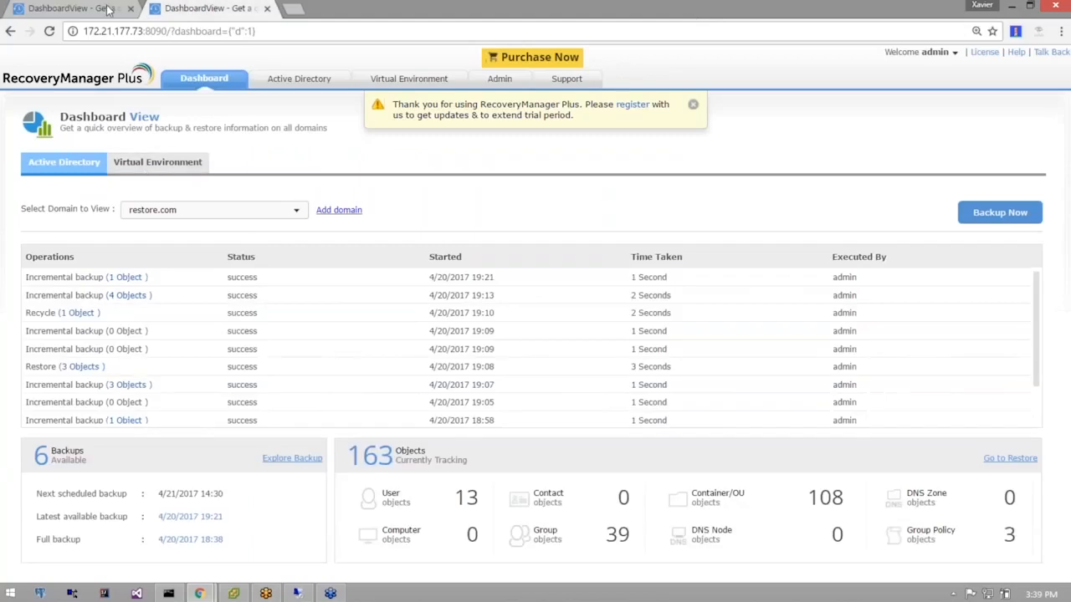
key(ctrl+Tab)
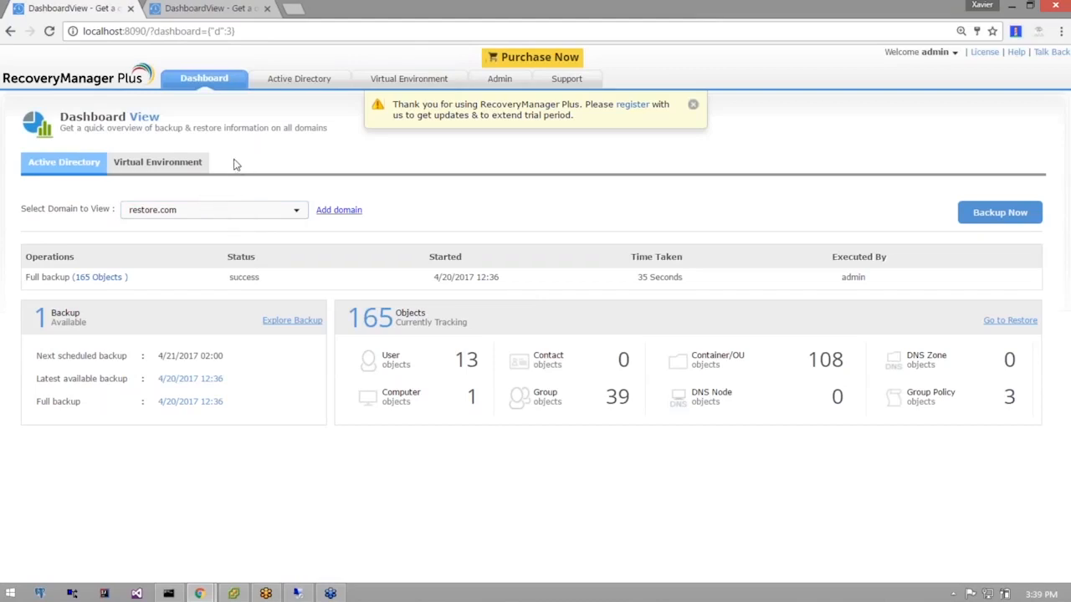
click(211, 10)
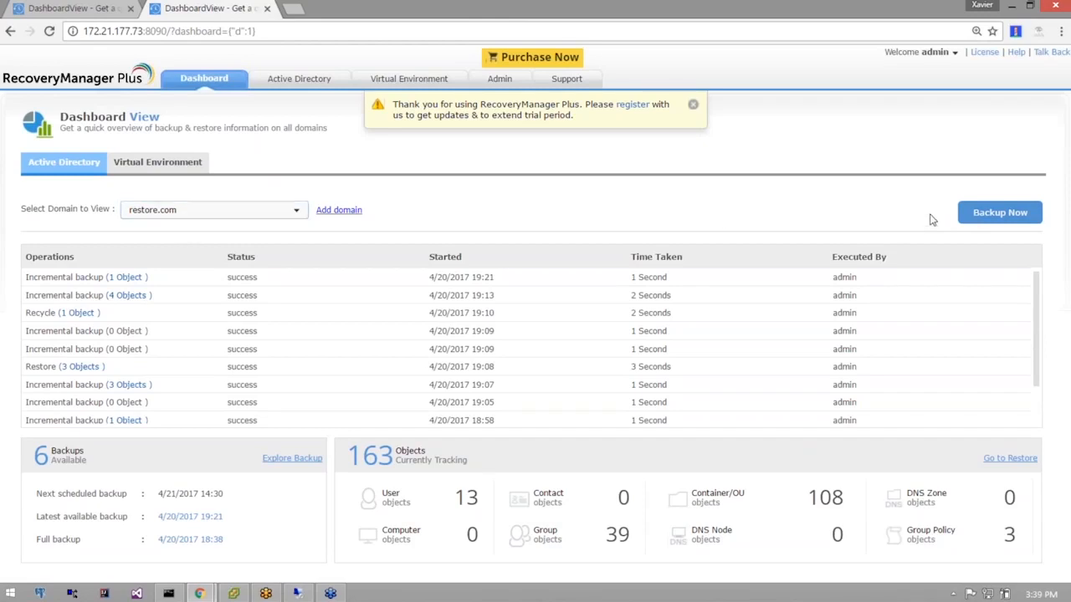
click(998, 215)
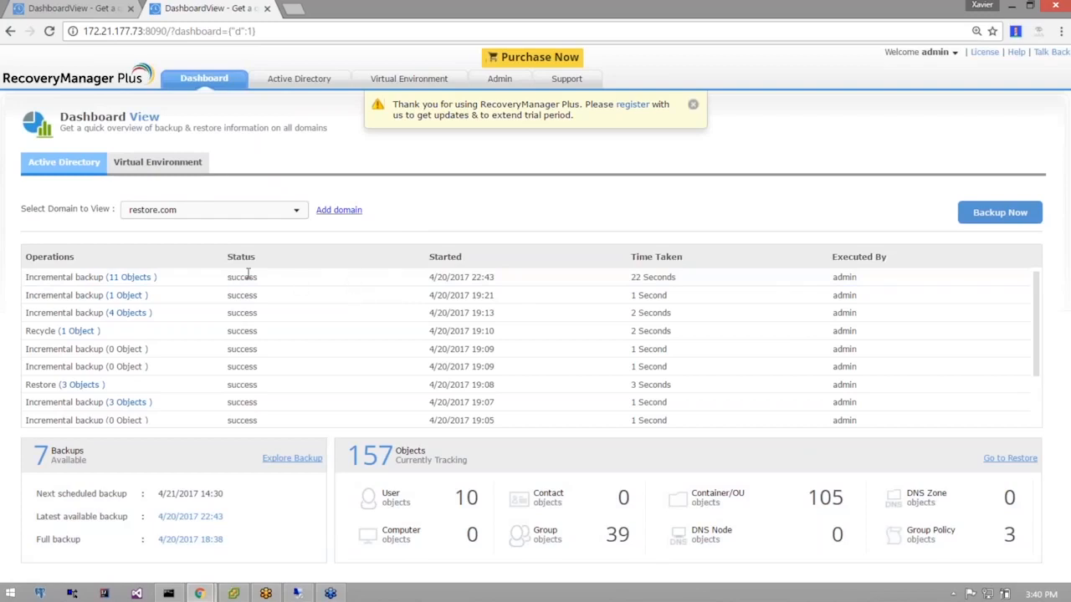
click(294, 89)
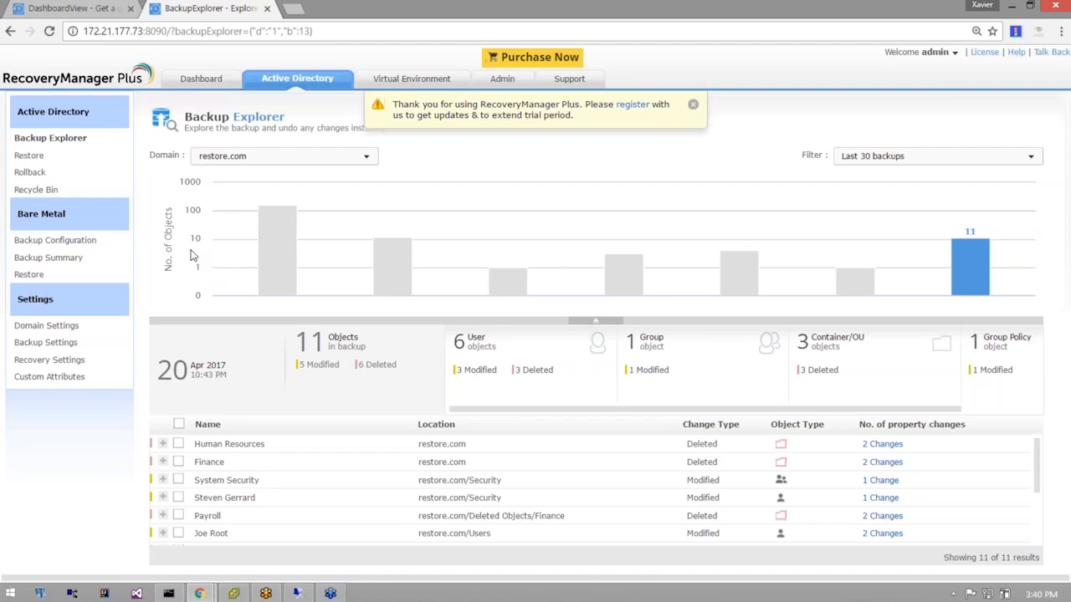
click(392, 284)
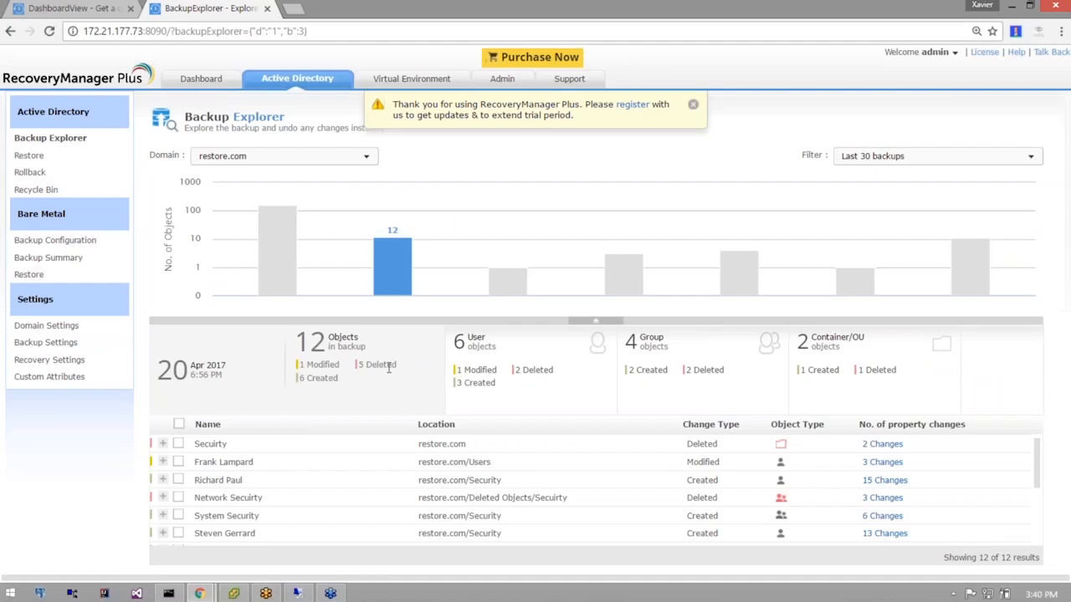
mouse_move(376, 276)
click(971, 281)
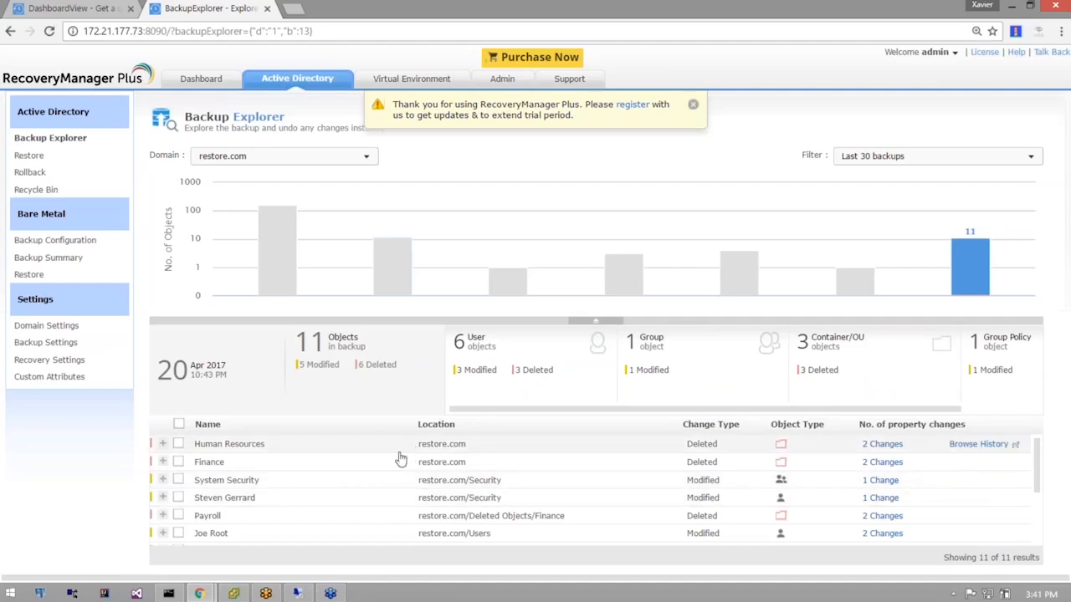
click(359, 453)
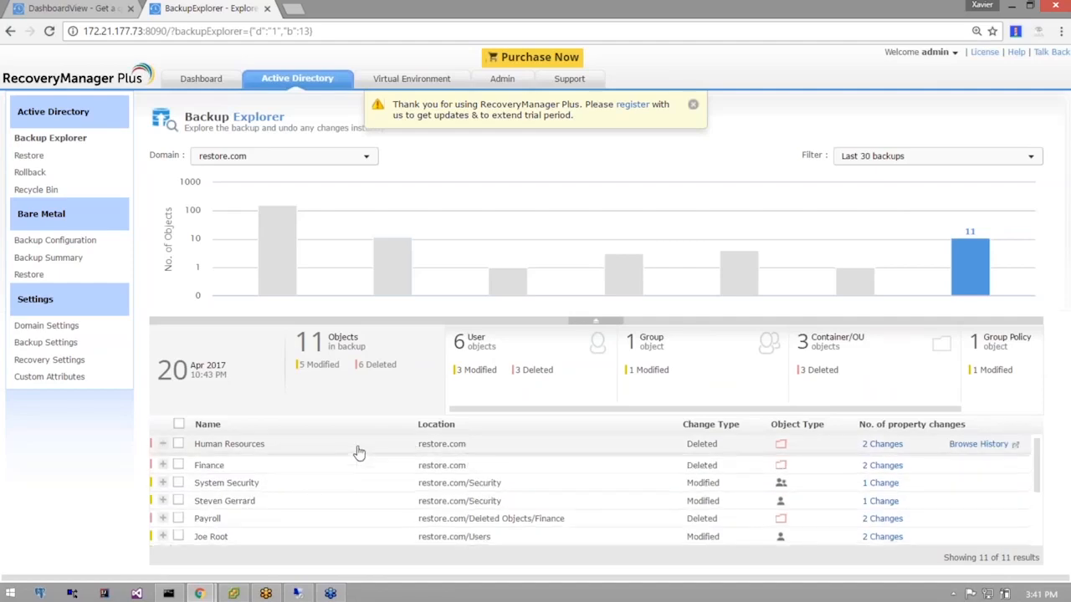
Review the Human Resources OU's property change details, then collapse them.
click(356, 452)
scroll(385, 452, down, 5)
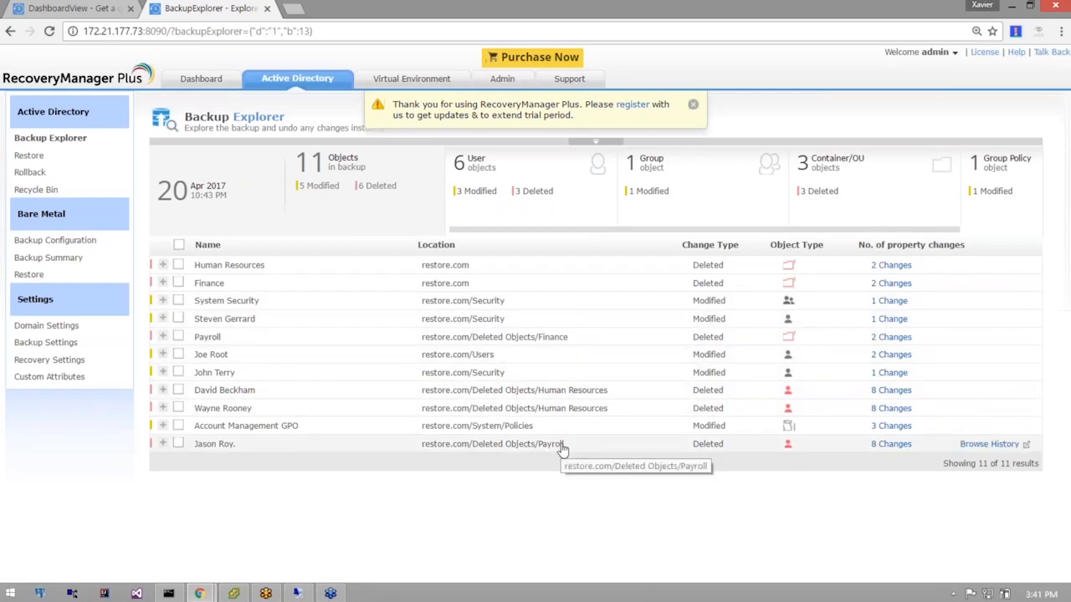
click(504, 277)
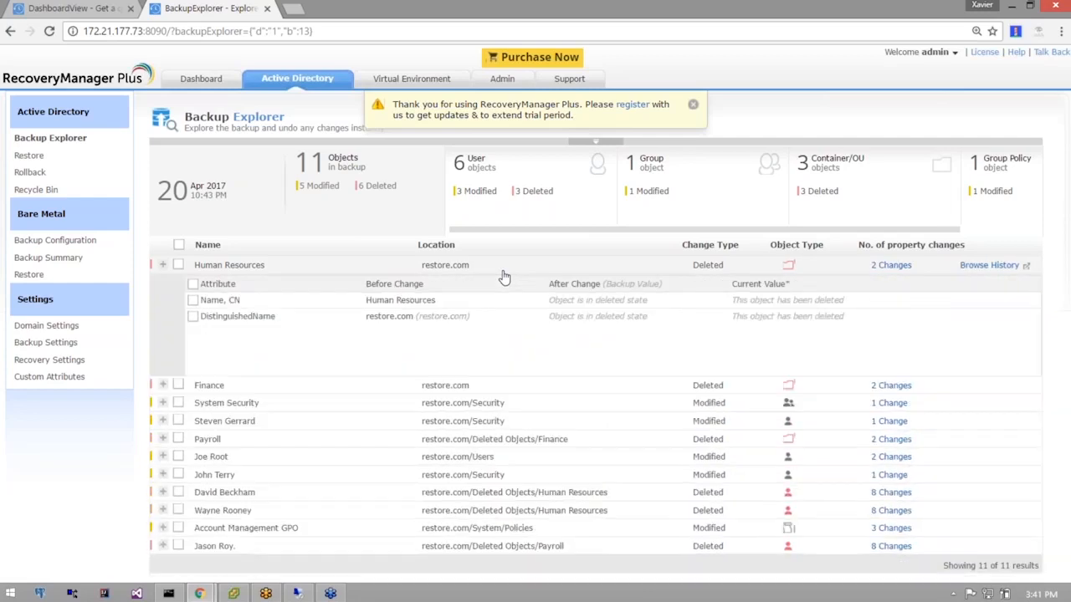
click(503, 276)
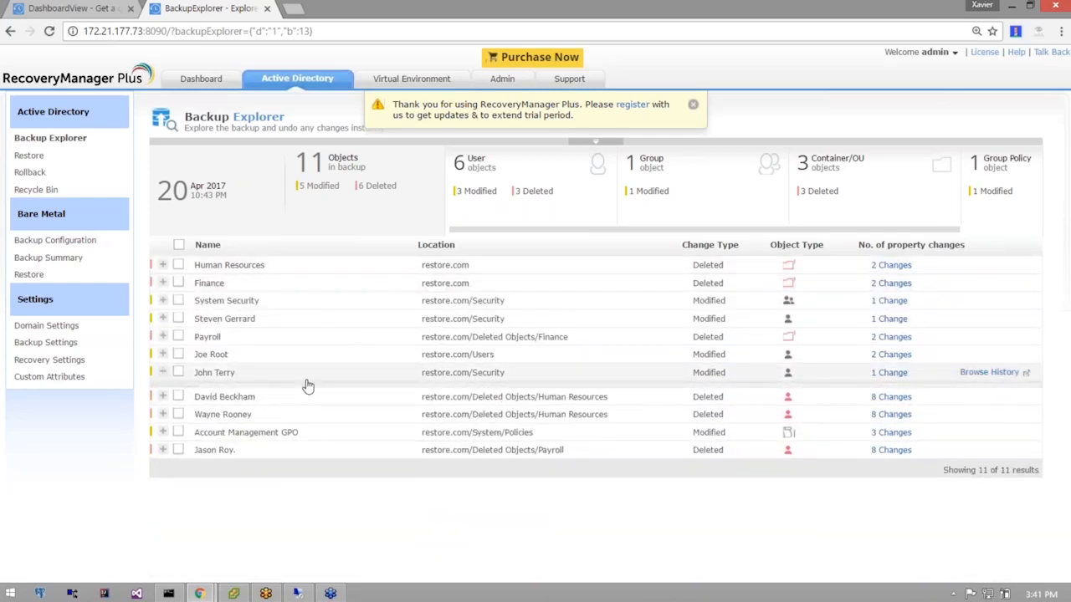
Compare a user's MemberOf group memberships across backups, then collapse that user's details.
click(306, 378)
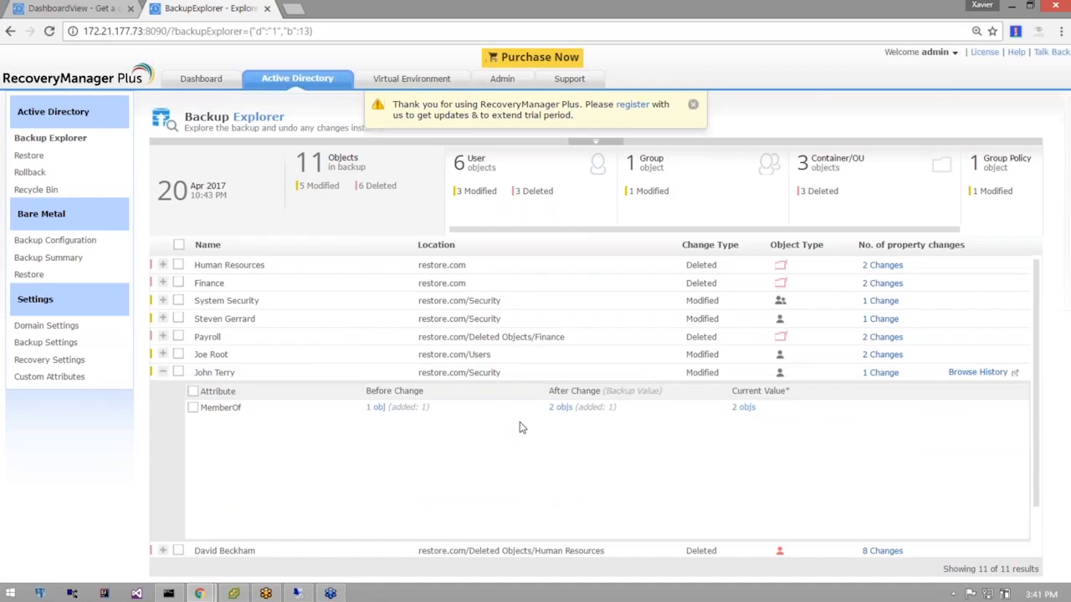
click(561, 406)
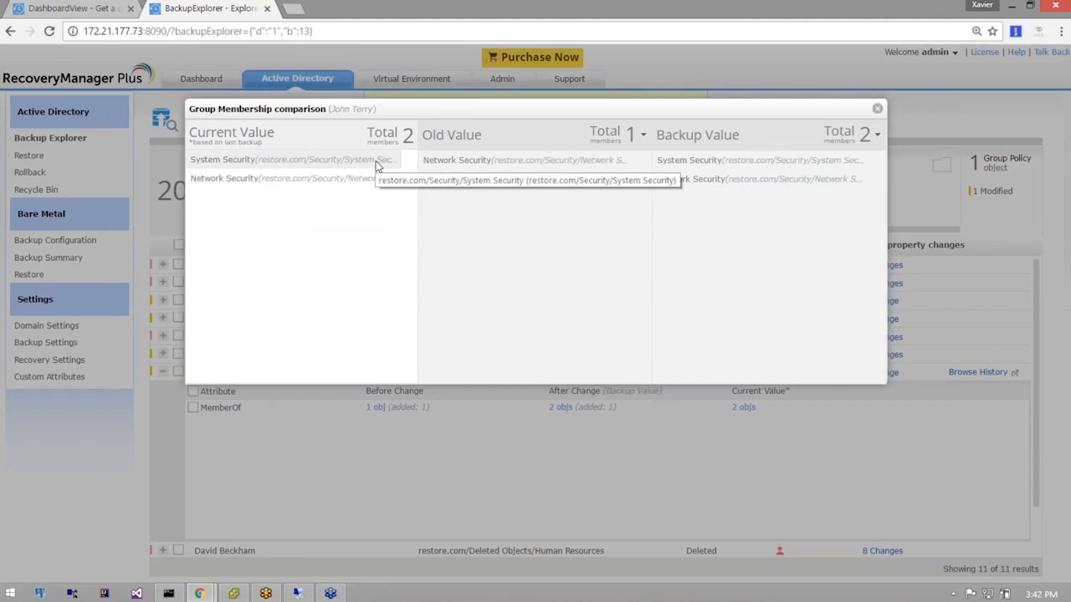
click(878, 109)
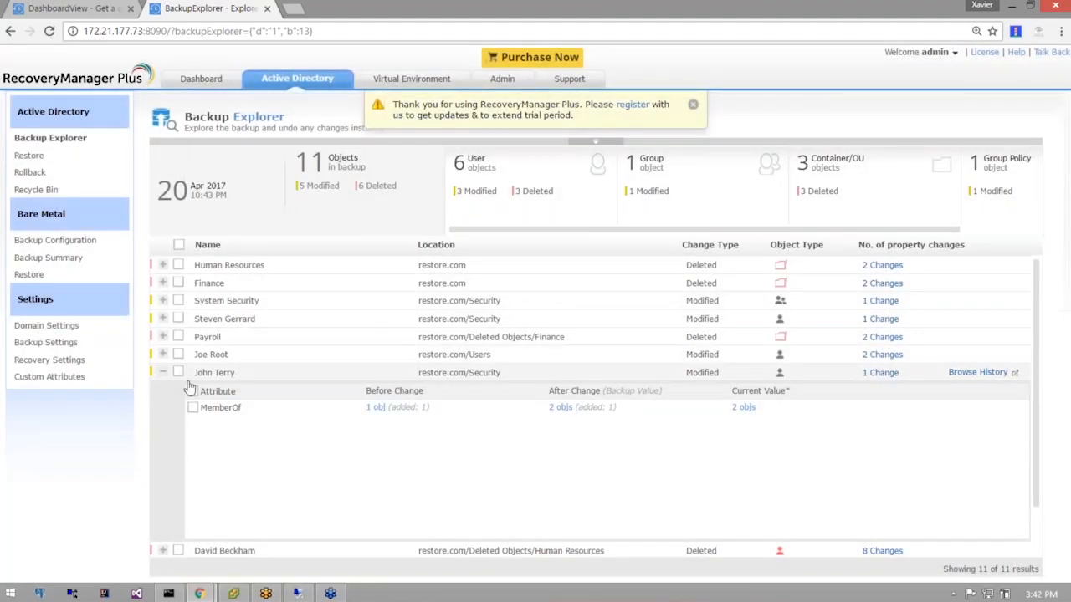
click(162, 374)
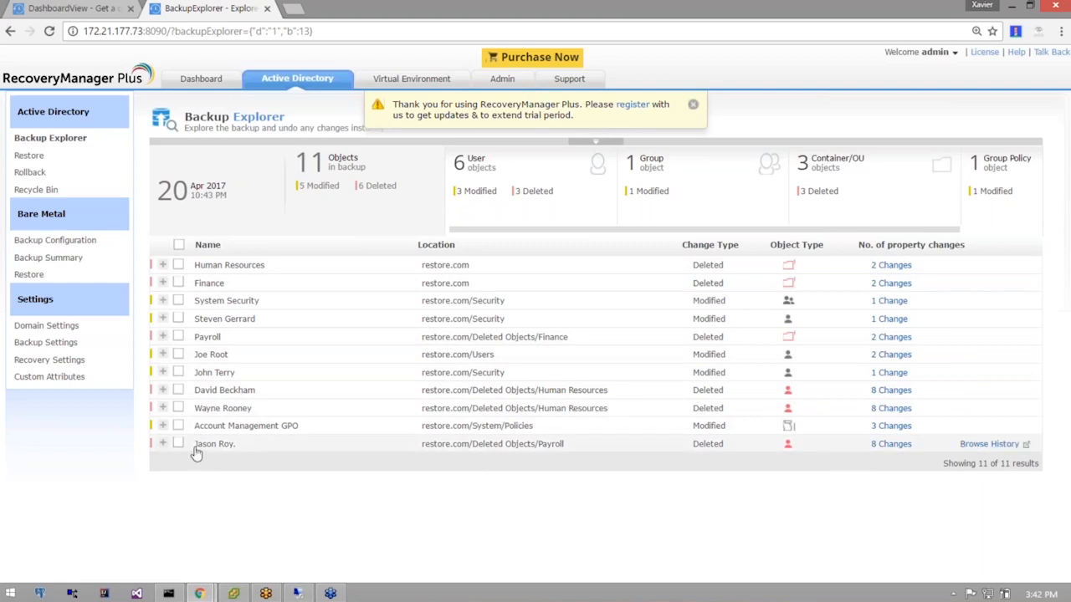
Expand a deleted user's attributes, the GPO lockout changes, and the TelephoneNumber/Email changes.
click(230, 452)
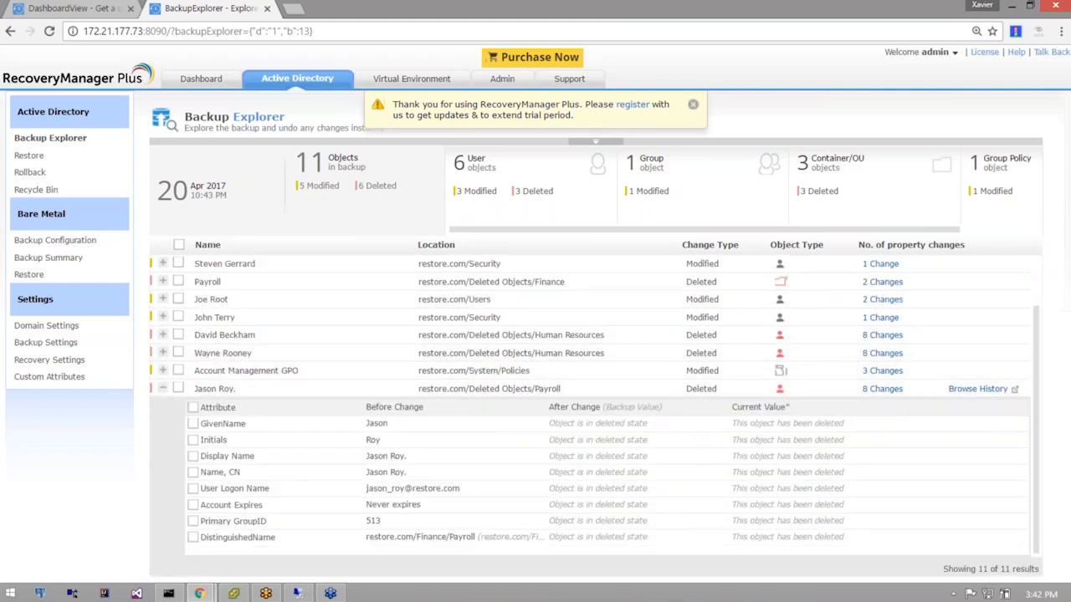
click(214, 372)
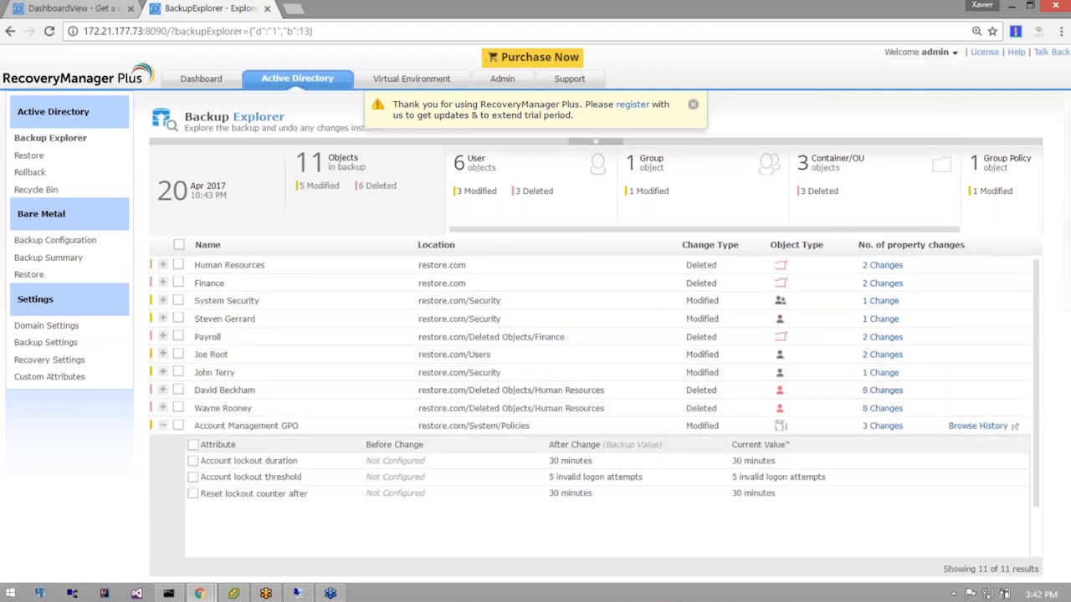
click(219, 355)
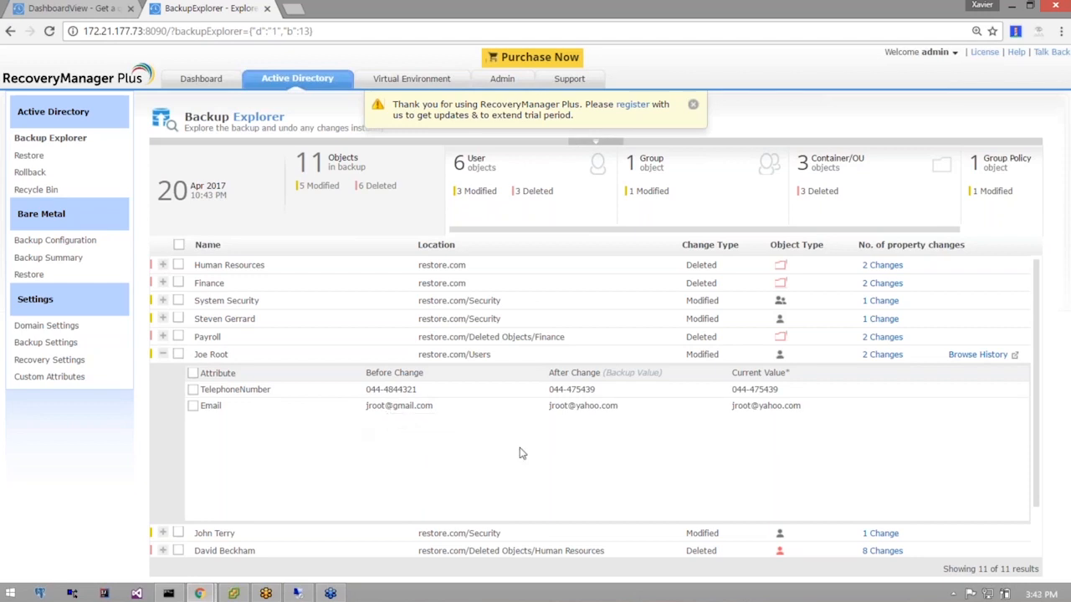
Revert the user's TelephoneNumber and Email changes to their backup values.
click(195, 389)
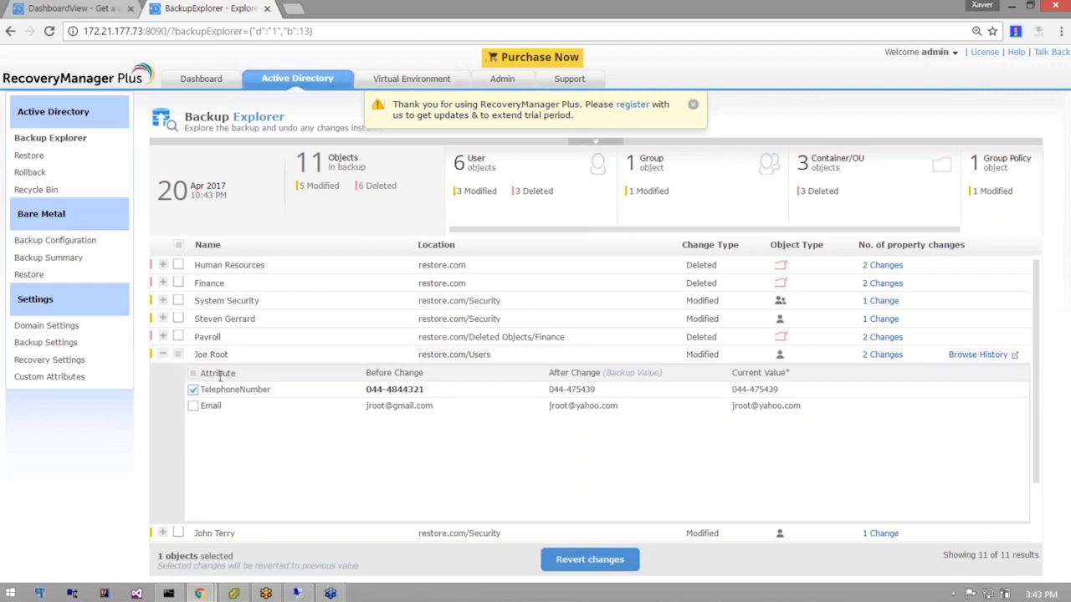
click(179, 356)
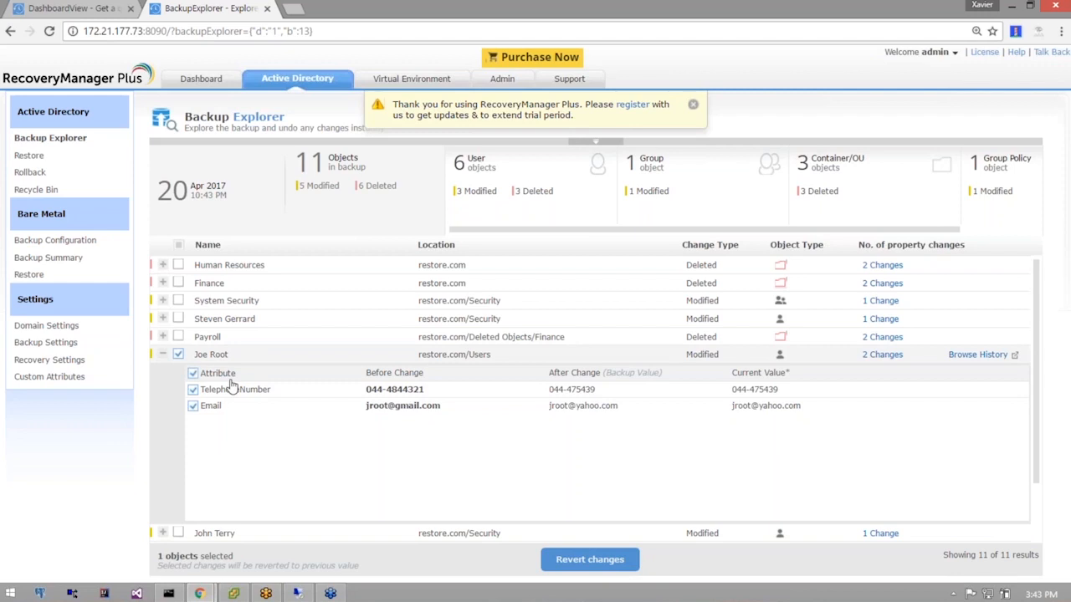
click(576, 563)
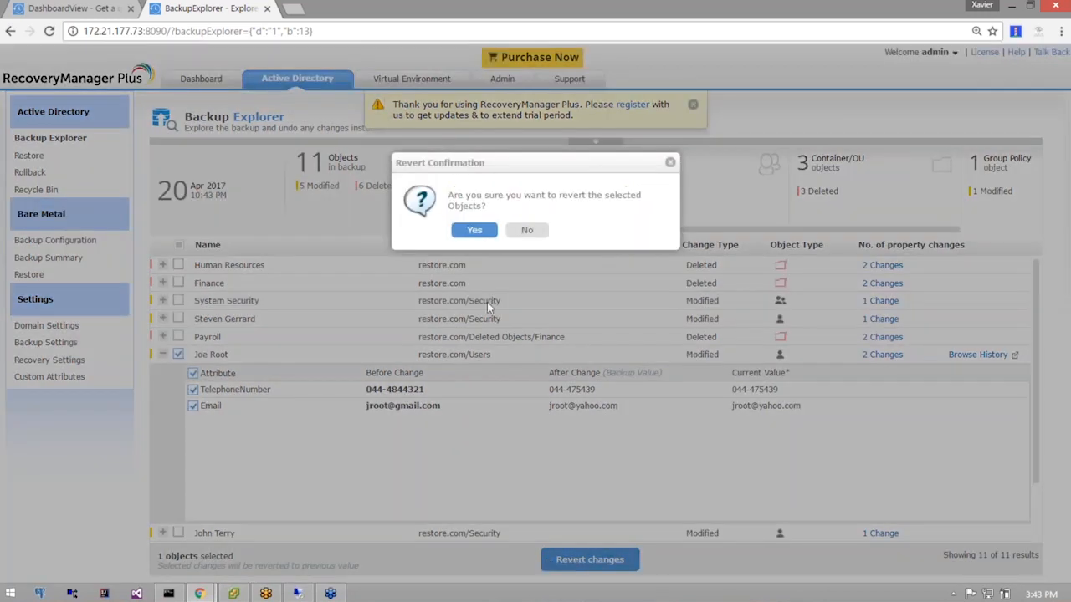
click(474, 232)
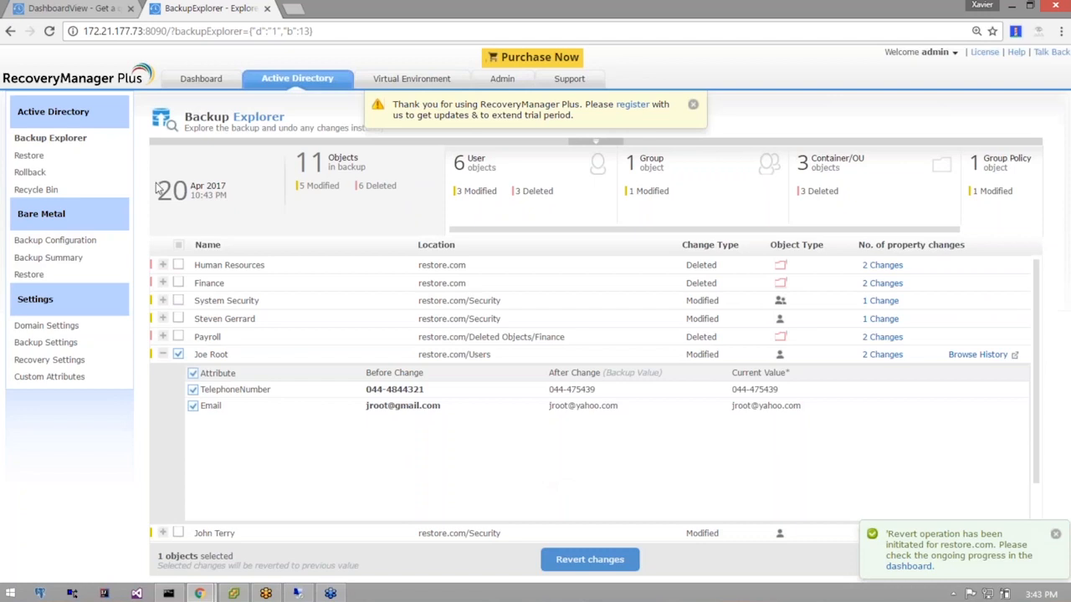
Check the restored values on the dashboard, dismiss the summary, and bring the server session forward.
click(203, 84)
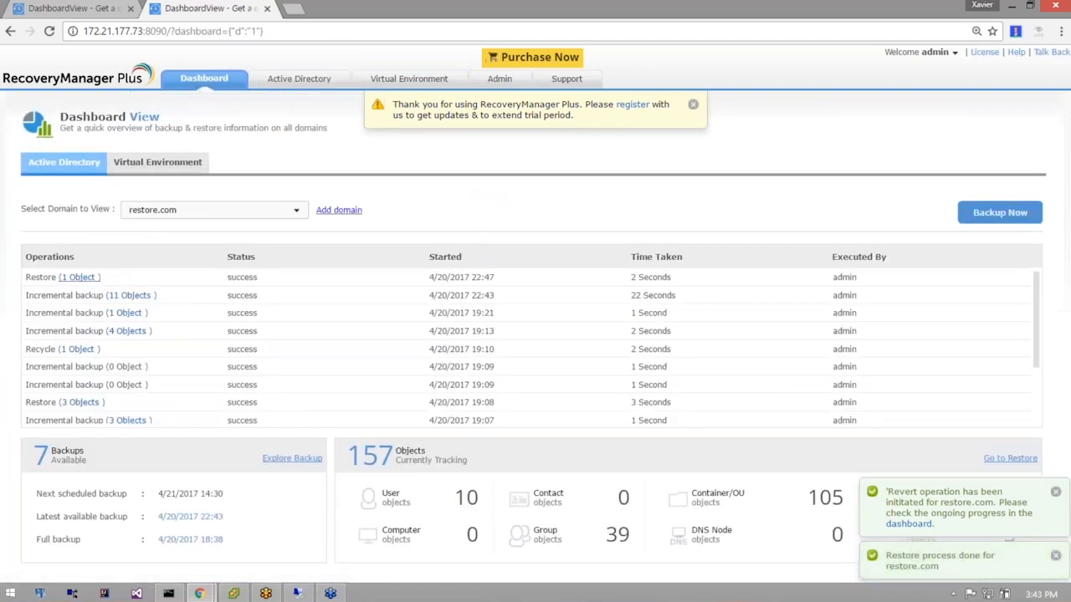
click(92, 280)
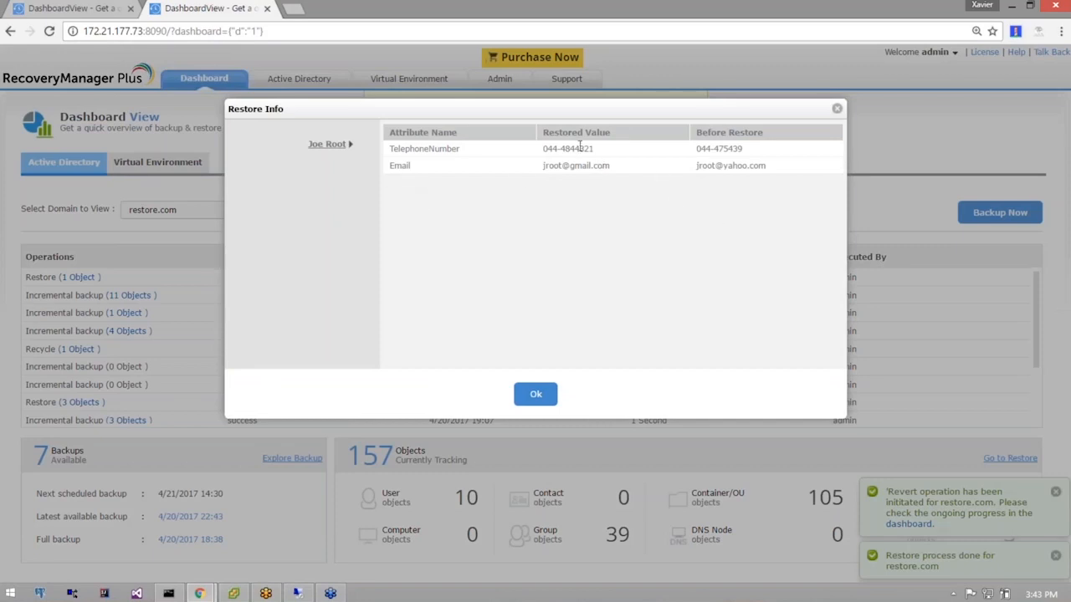
click(536, 394)
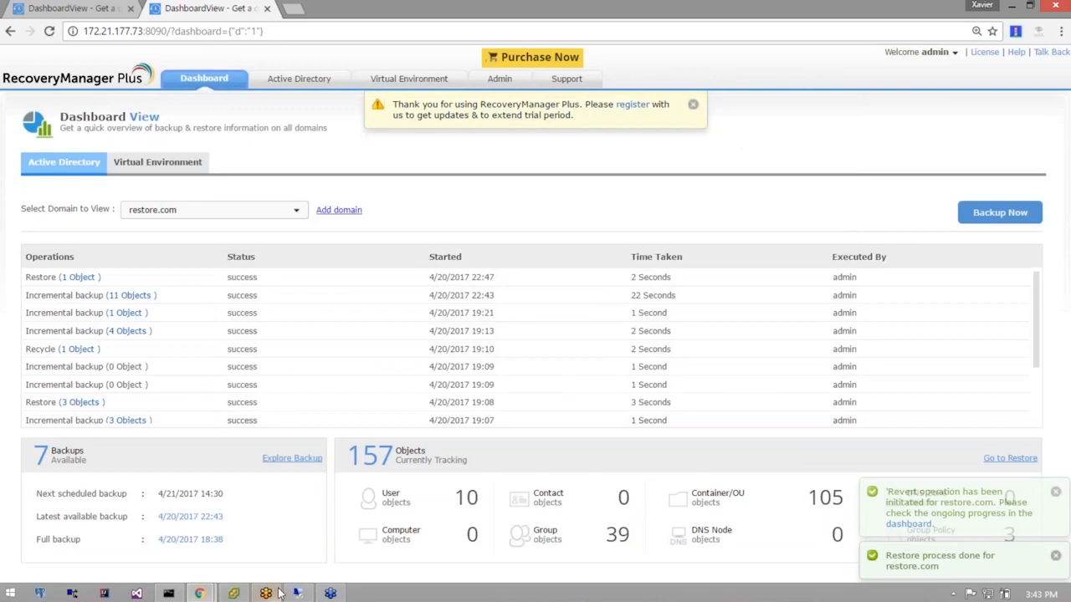
mouse_move(299, 594)
click(284, 502)
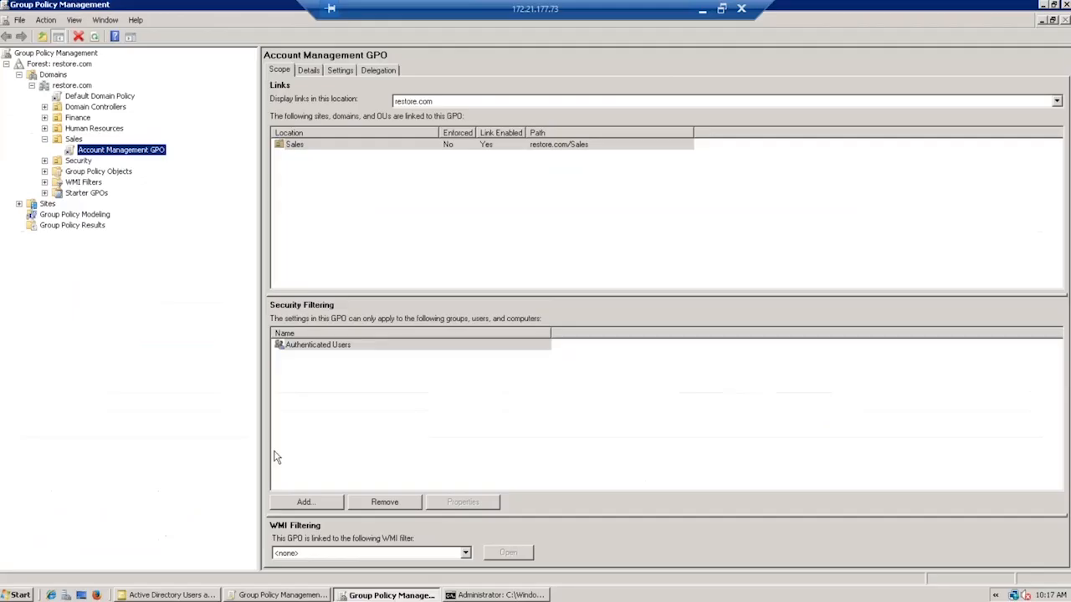
Verify the restored user's telephone and e-mail in ADUC's Users container, then minimize the remote session.
click(171, 595)
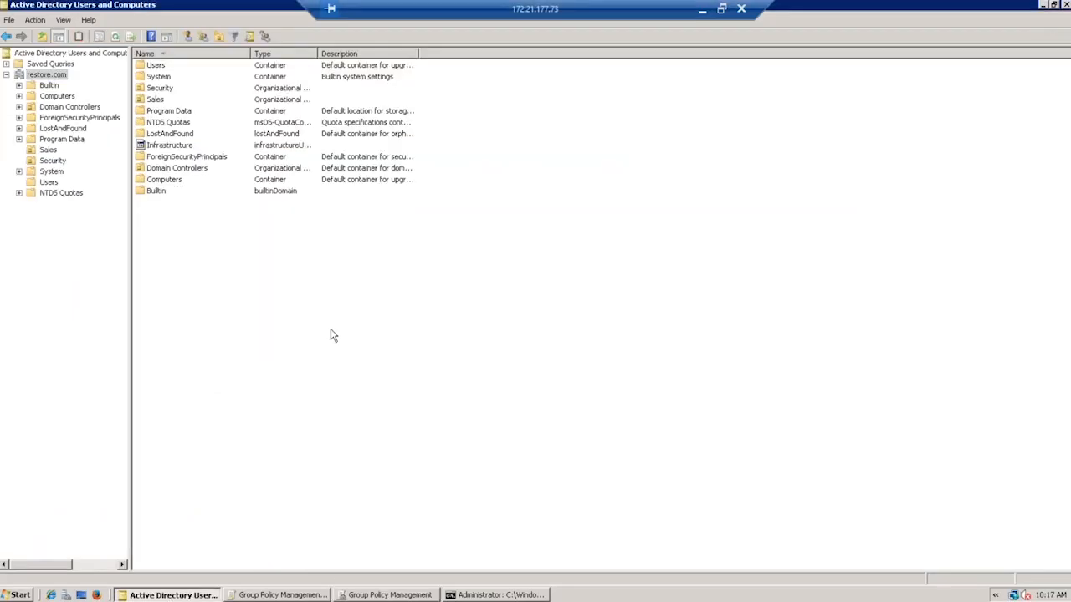
click(48, 181)
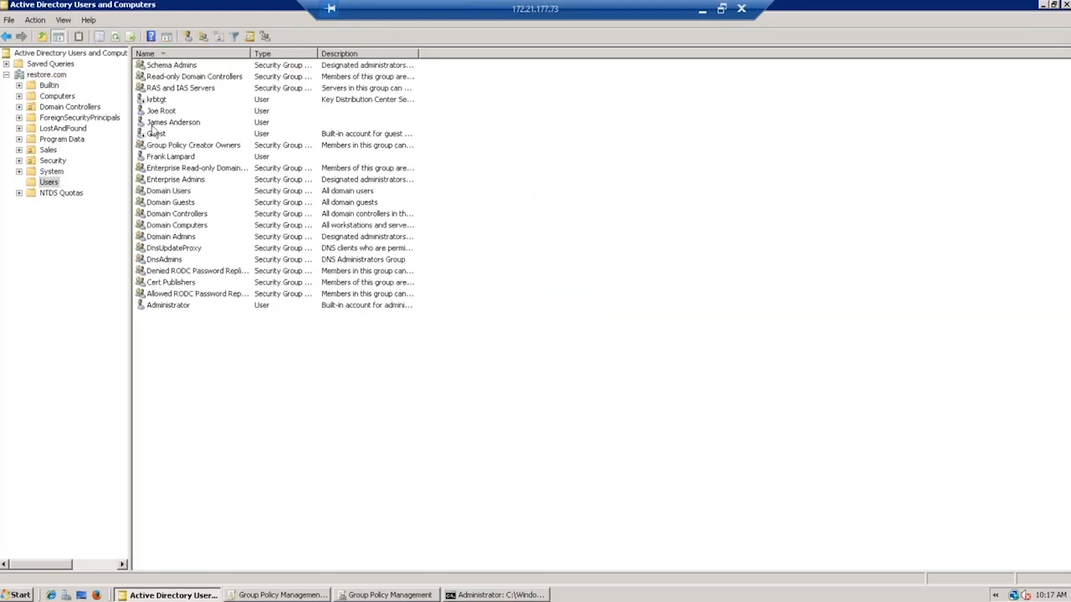
double_click(161, 111)
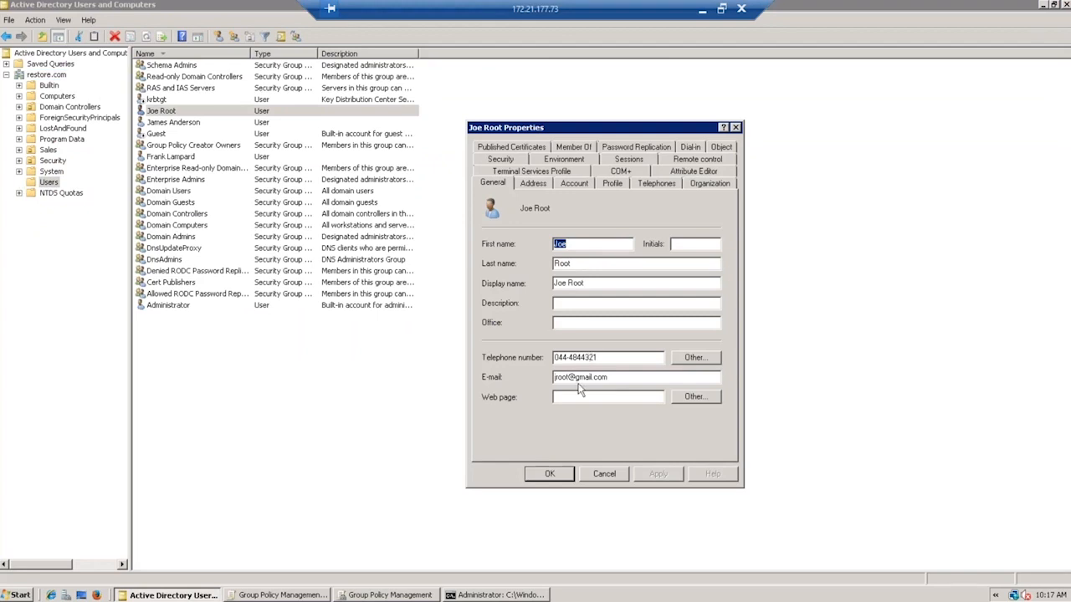
click(550, 473)
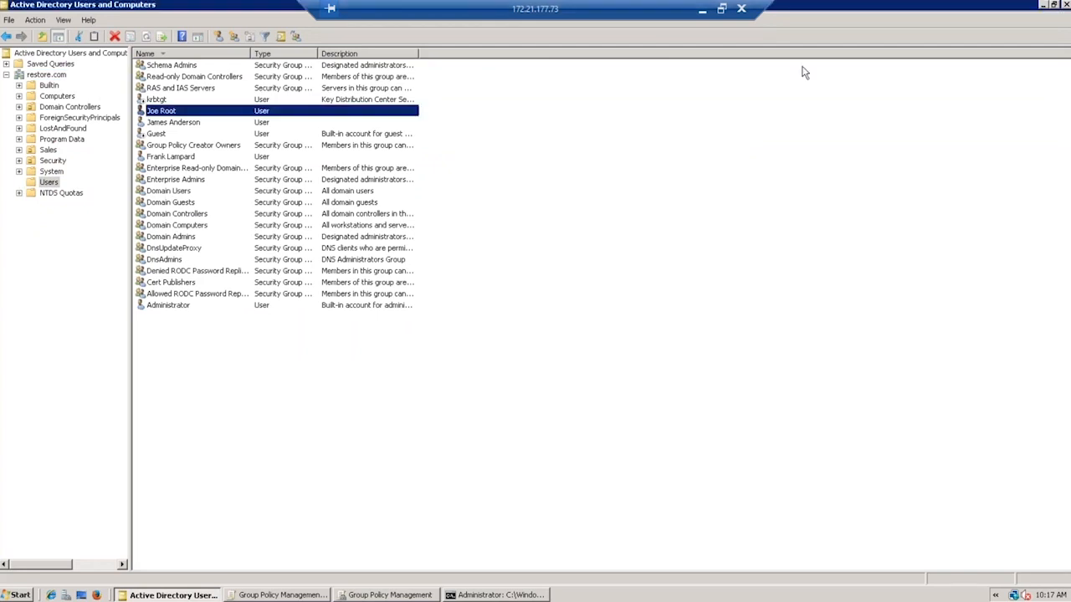
click(703, 12)
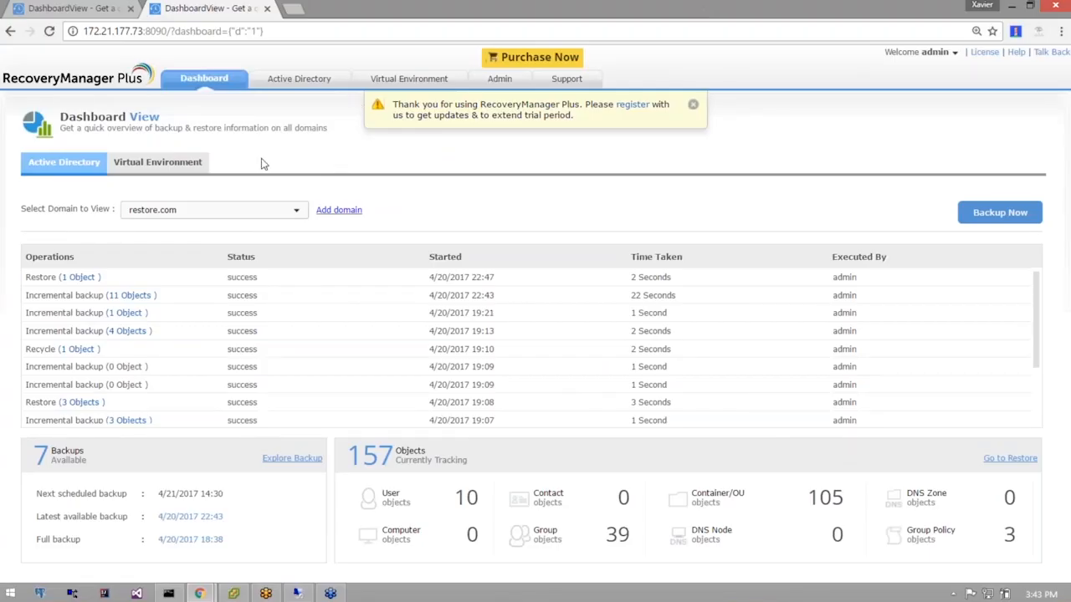
Open the Active Directory Restore Objects page.
click(276, 84)
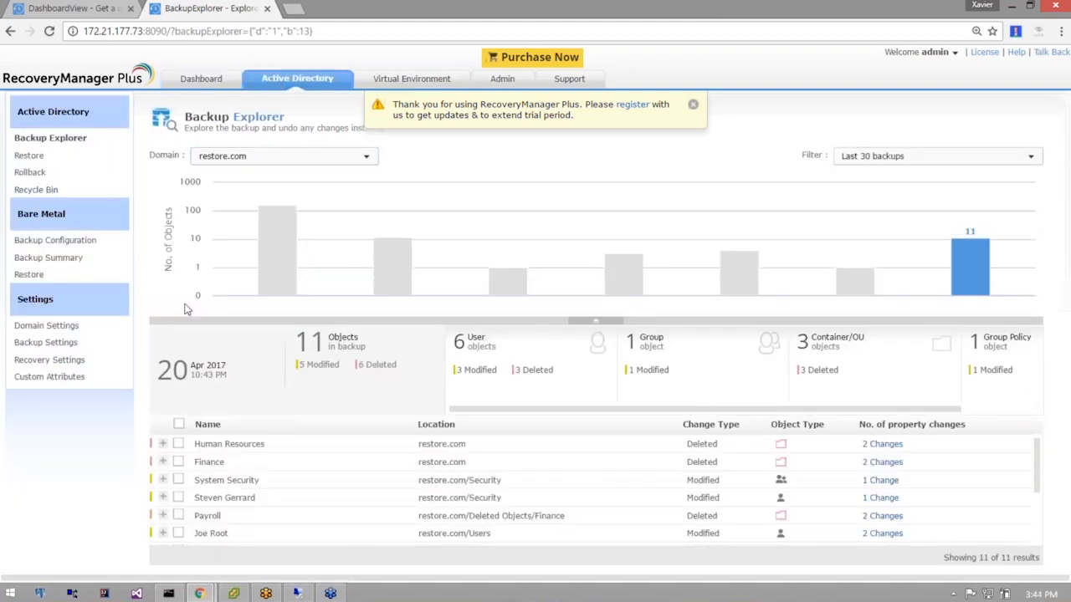
click(32, 157)
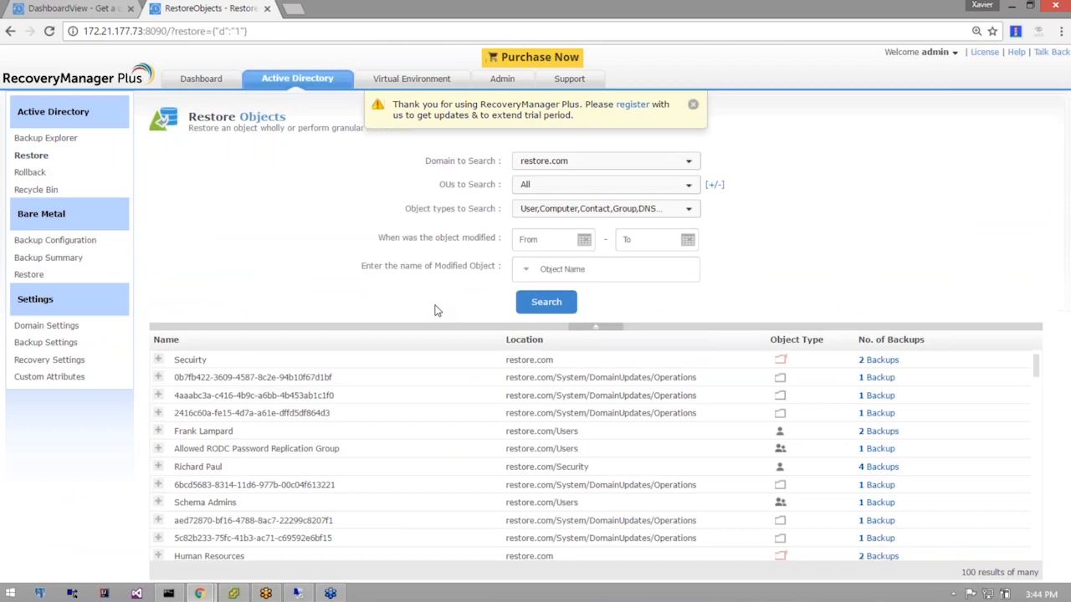
click(602, 269)
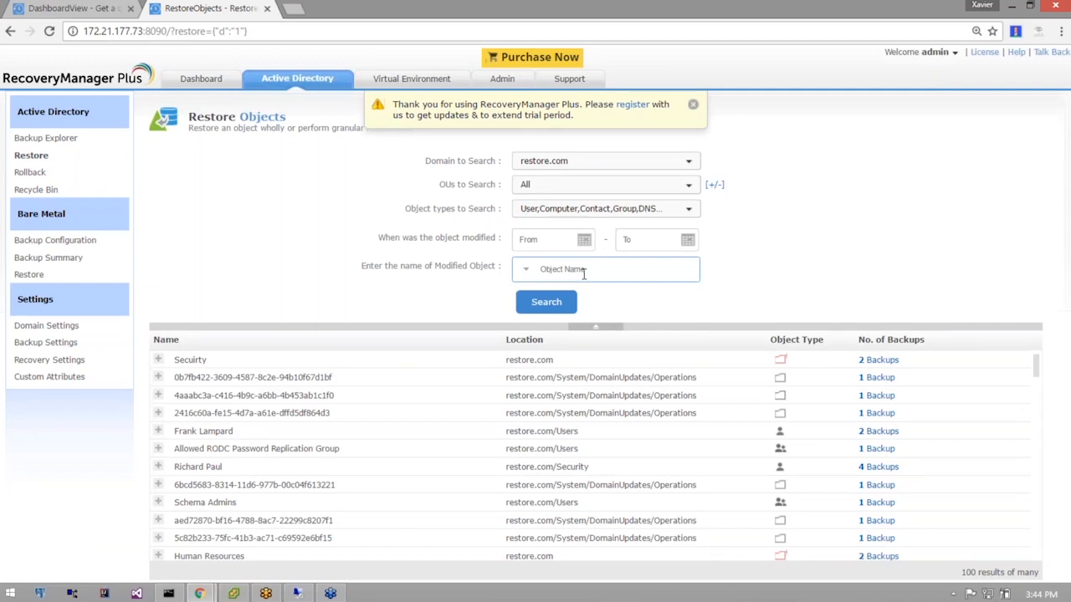
click(584, 271)
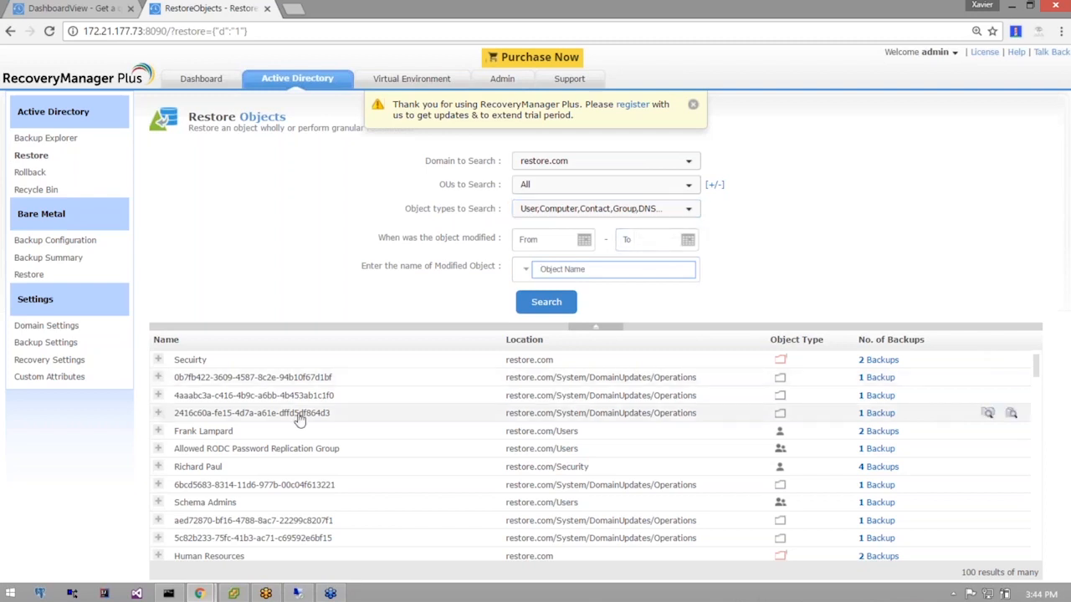
scroll(569, 443, down, 2)
scroll(631, 462, up, 2)
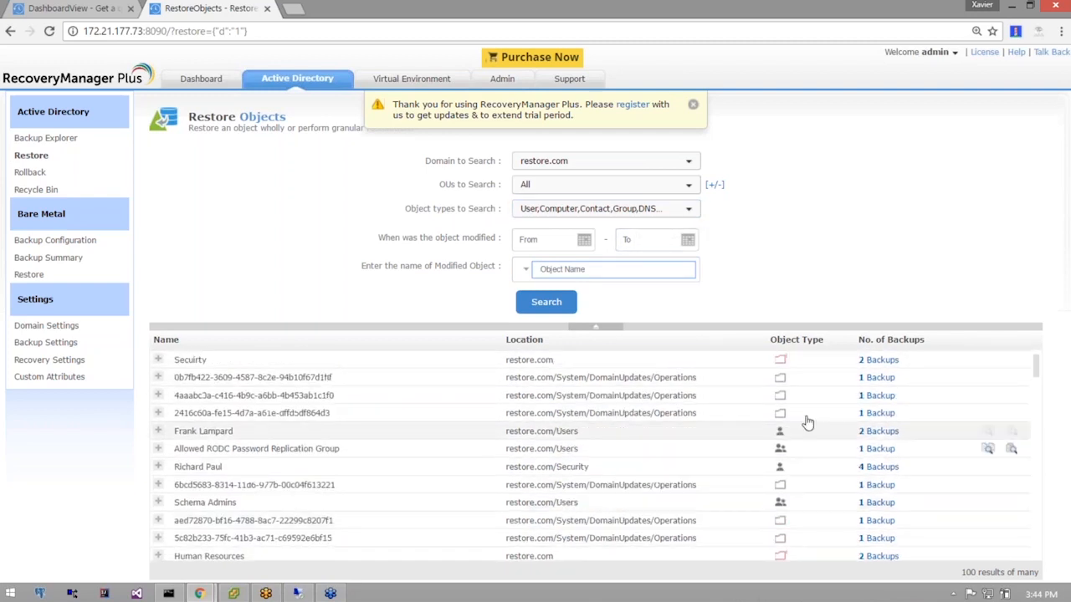
click(694, 364)
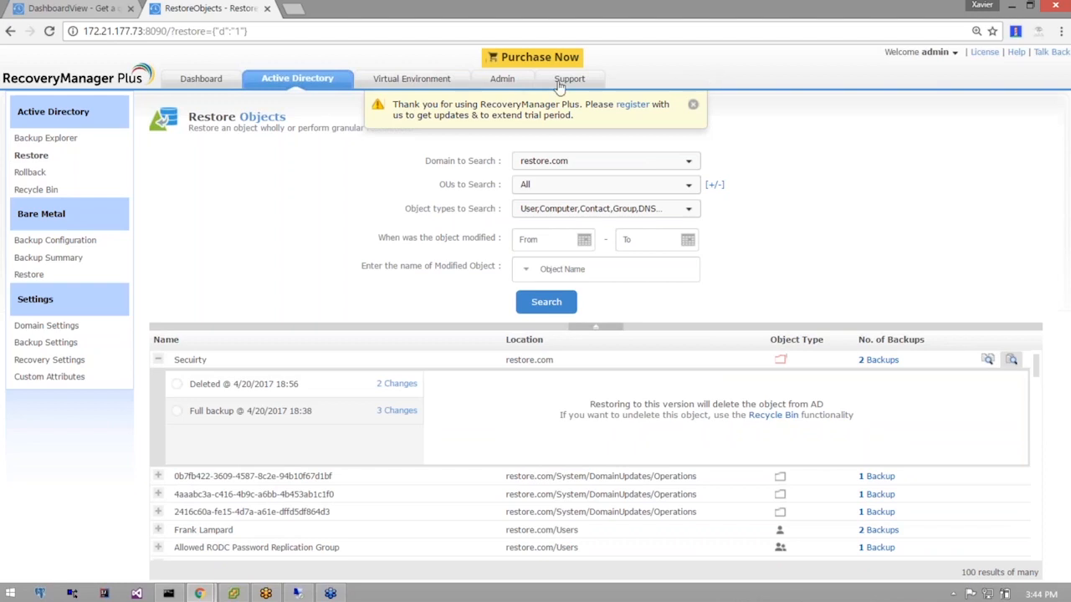
Search Object Name for the user, returning one restore.com/Security result with 4 backups.
click(586, 269)
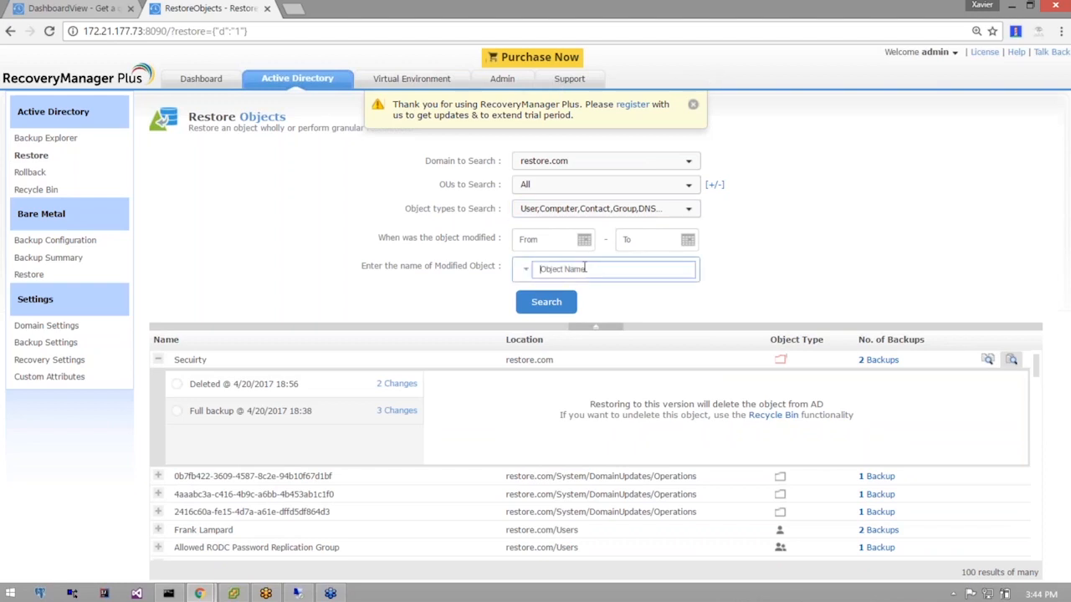
text(f)
text(ich)
text(ard)
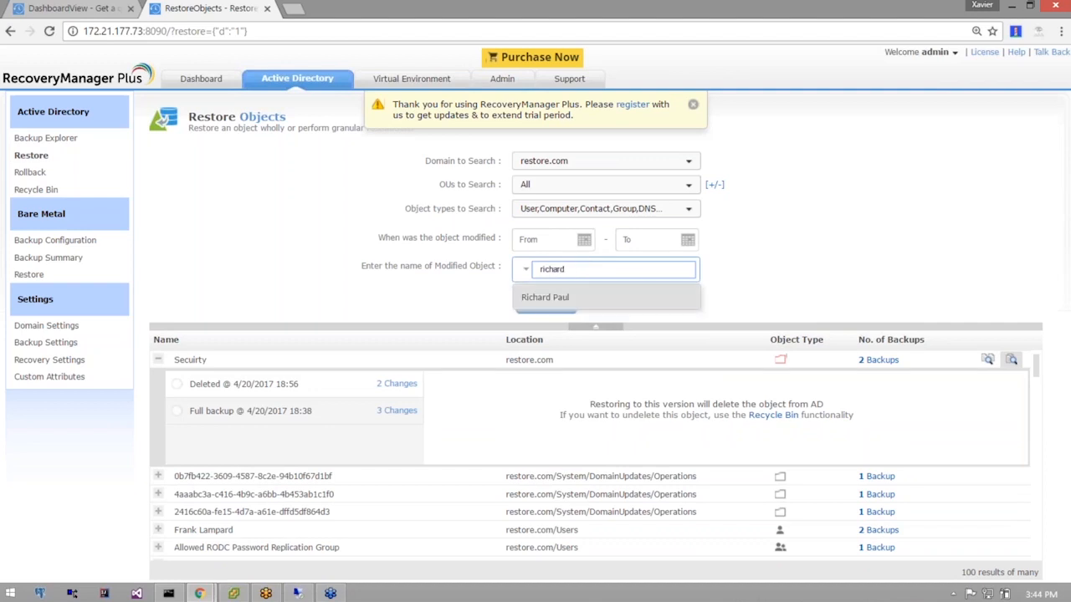
click(587, 299)
click(544, 303)
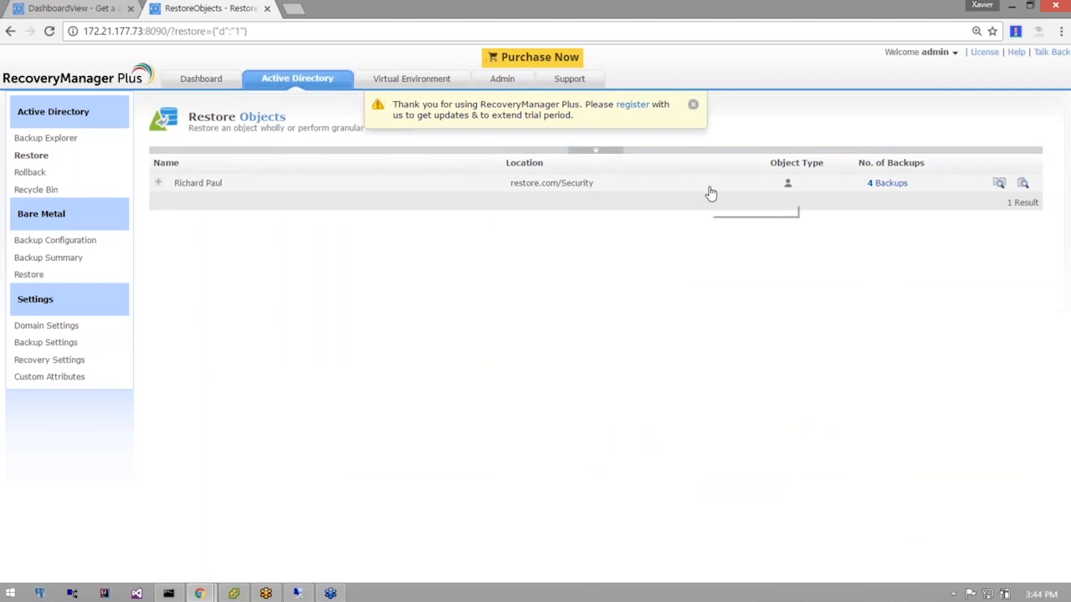
Review the user's creation, 18:58, 19:13 and 19:21 backups, then show per-attribute history.
click(666, 184)
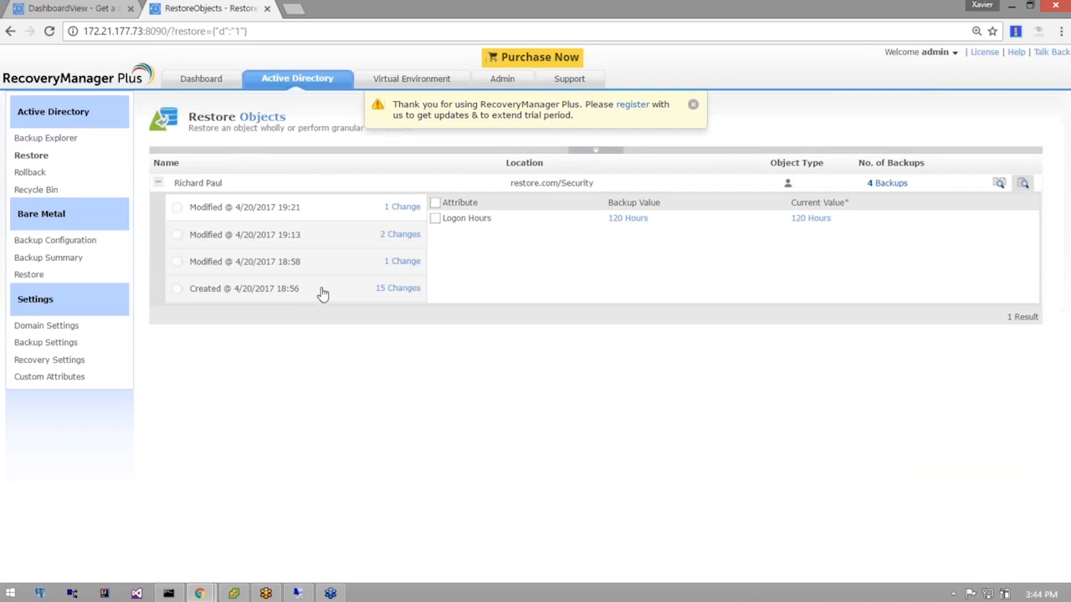
click(241, 293)
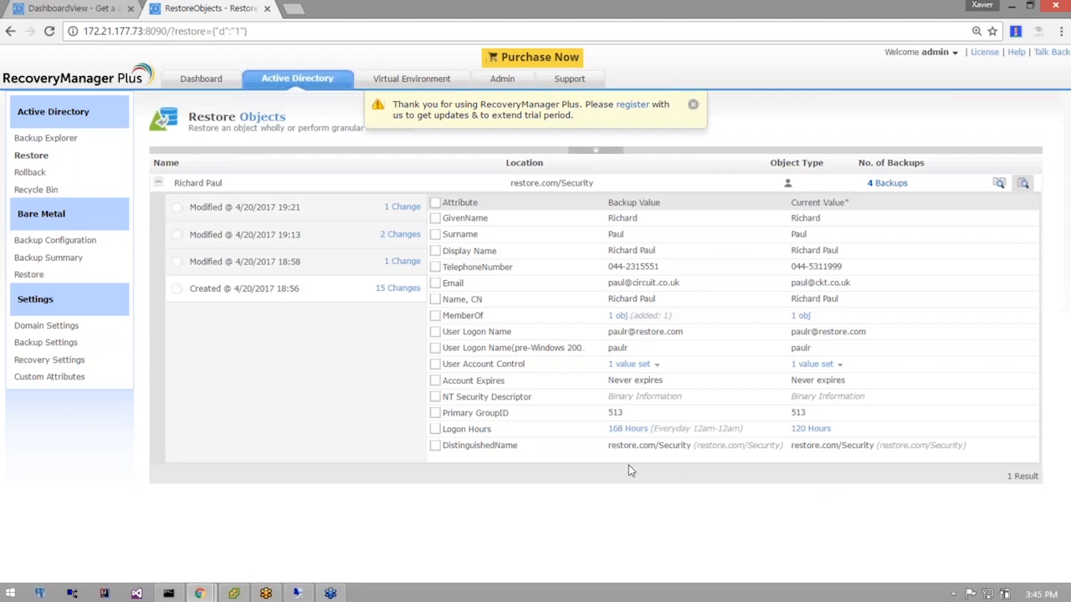
click(251, 268)
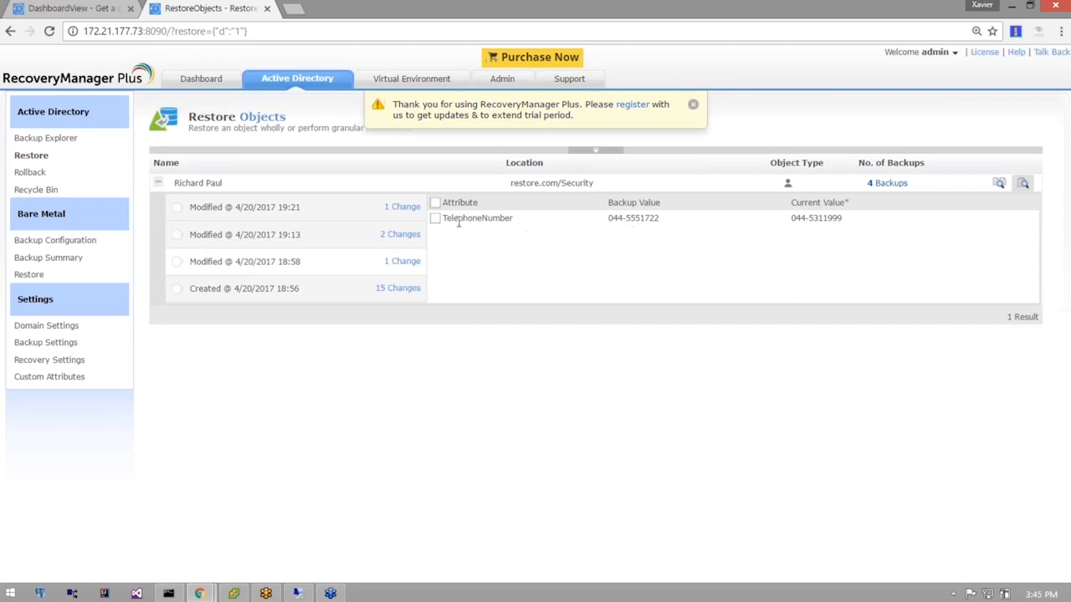
click(240, 239)
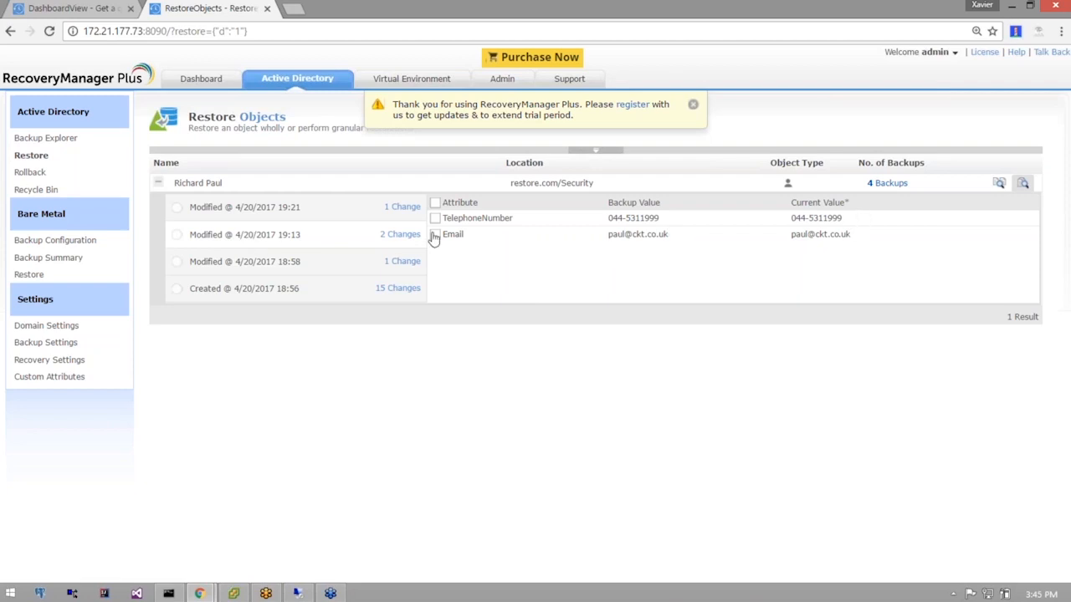
click(301, 219)
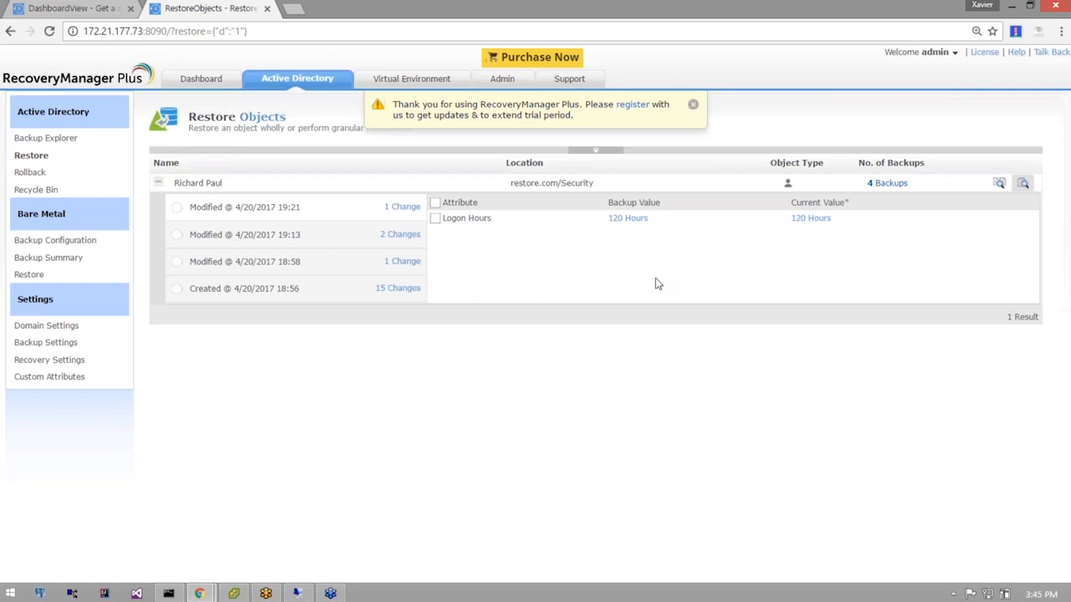
click(999, 184)
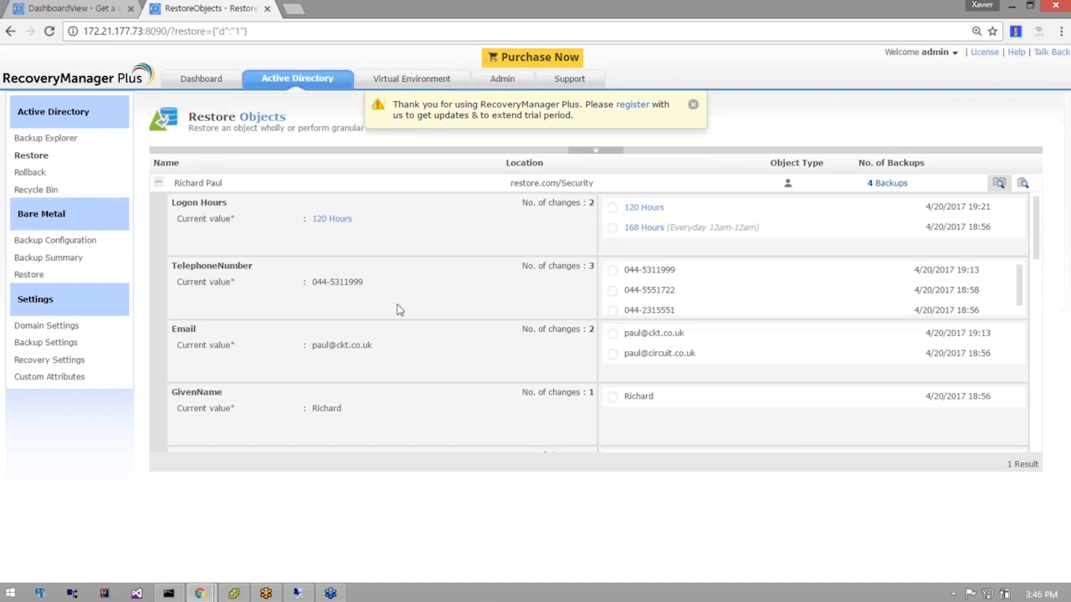
Choose the 168 Hours Logon Hours value backed up 4/20/2017 18:56.
scroll(742, 292, down, 3)
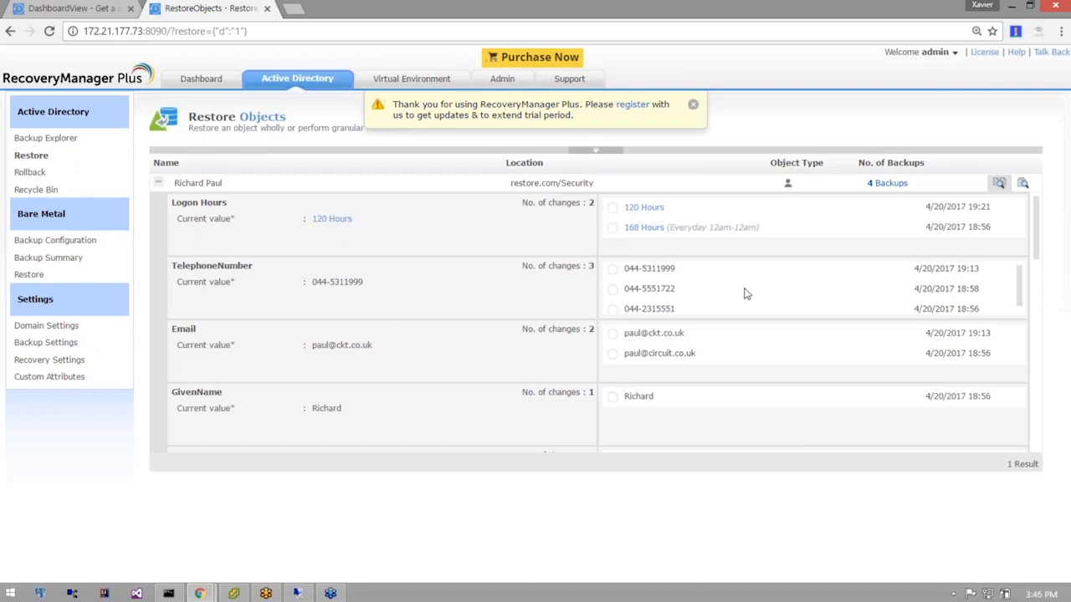
scroll(670, 205, up, 2)
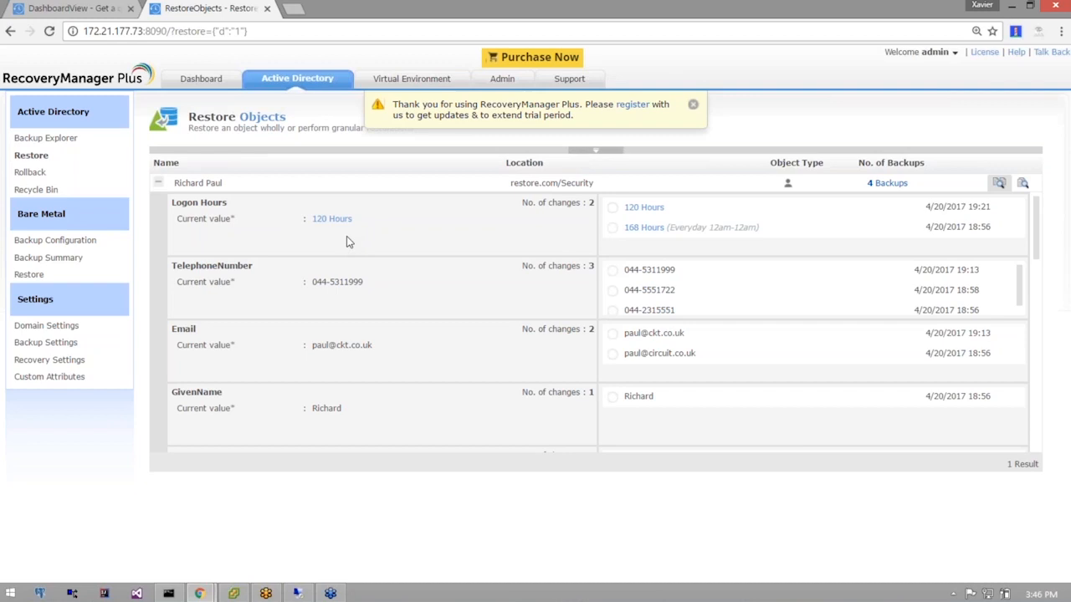
click(613, 228)
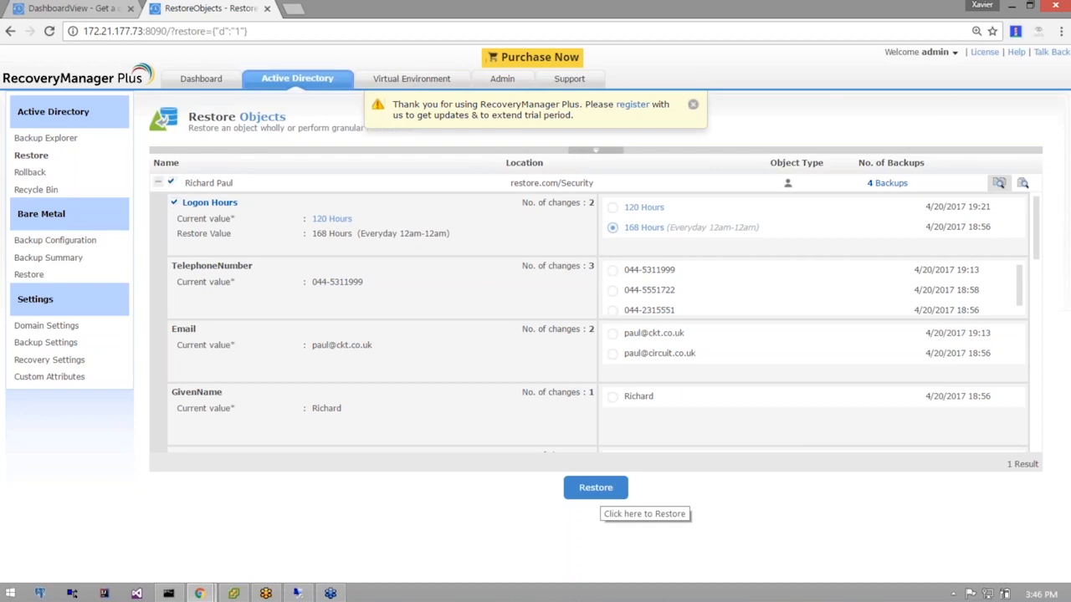
Restore the user's Logon Hours from 120 to 168 Hours and close the results.
click(598, 490)
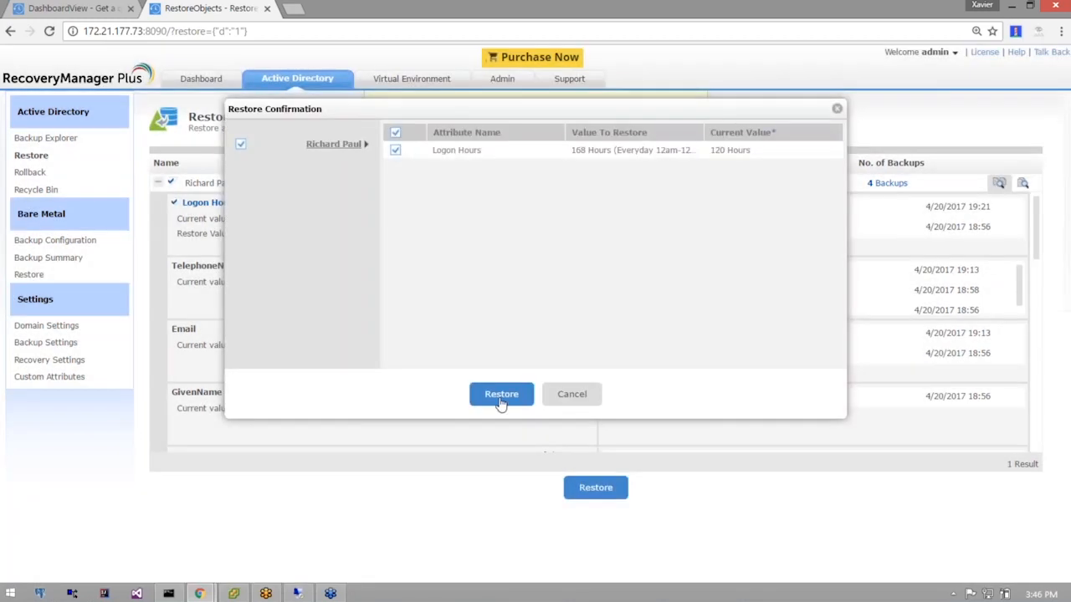
click(502, 394)
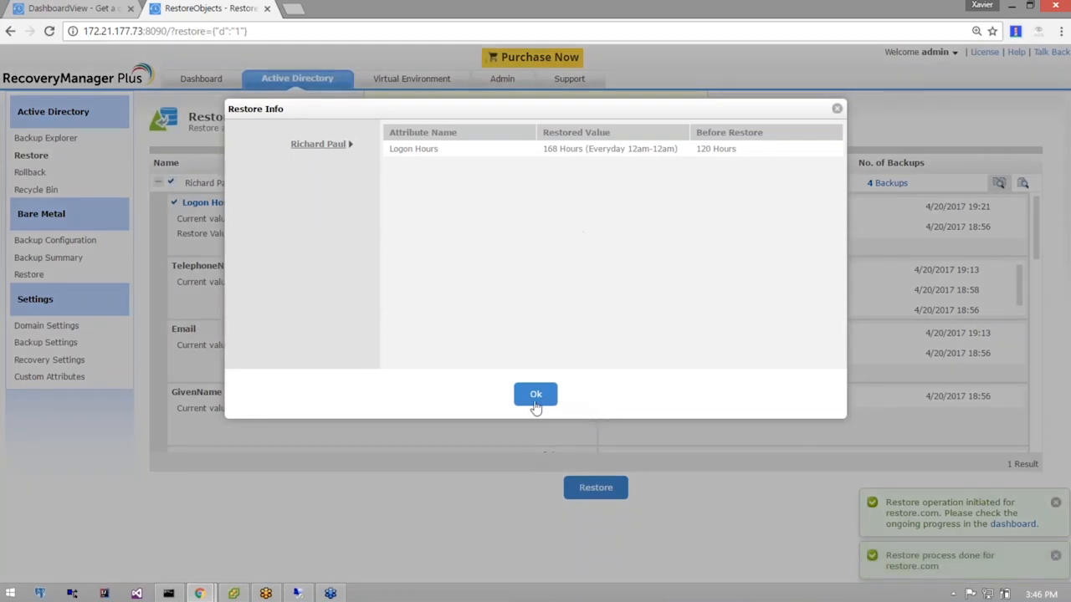
click(536, 396)
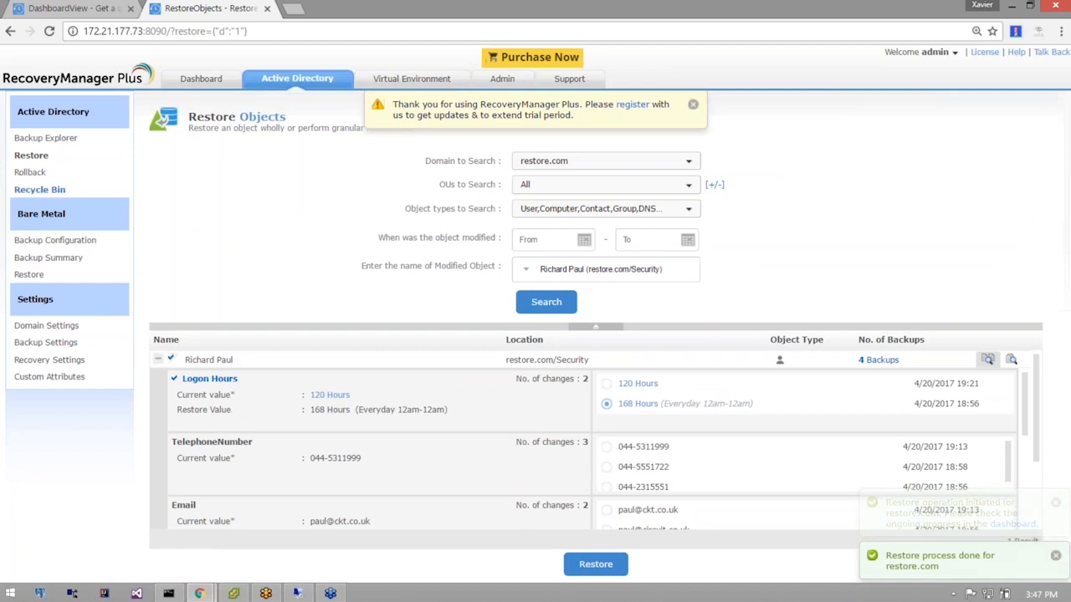
Open the Recycle Bin, then advance the presentation to the Finance, Payroll and Human Res. slide.
click(33, 193)
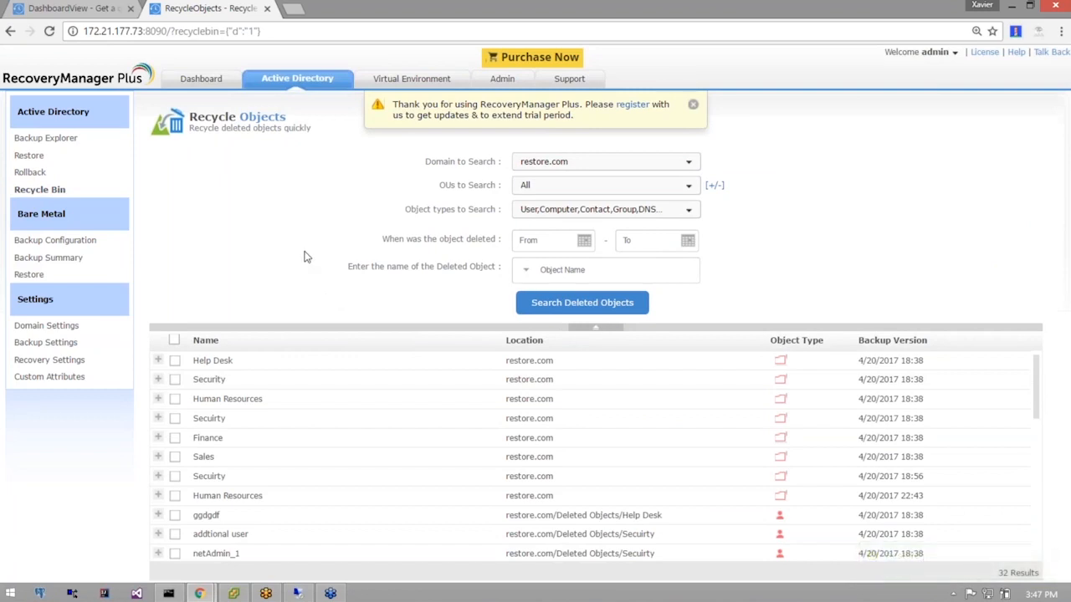
key(alt+Tab)
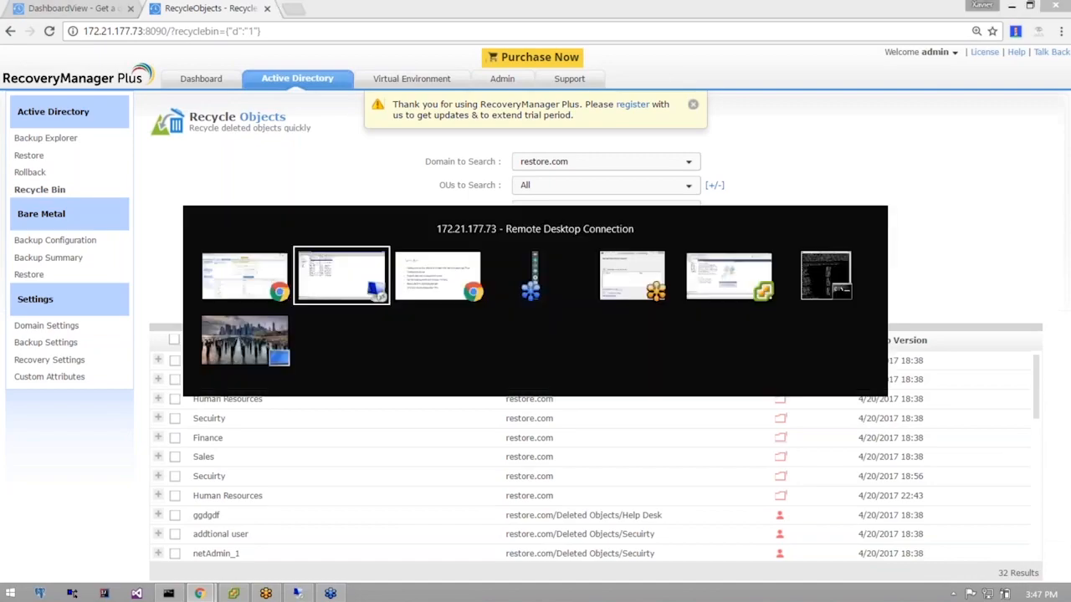
key(alt+Tab)
key(alt+Tab)
click(784, 402)
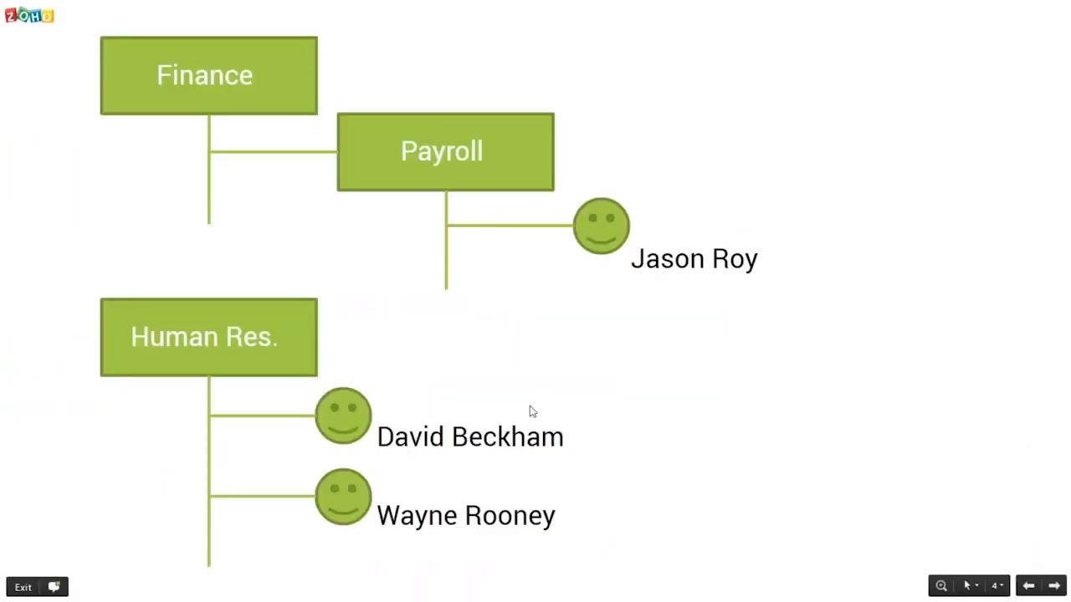
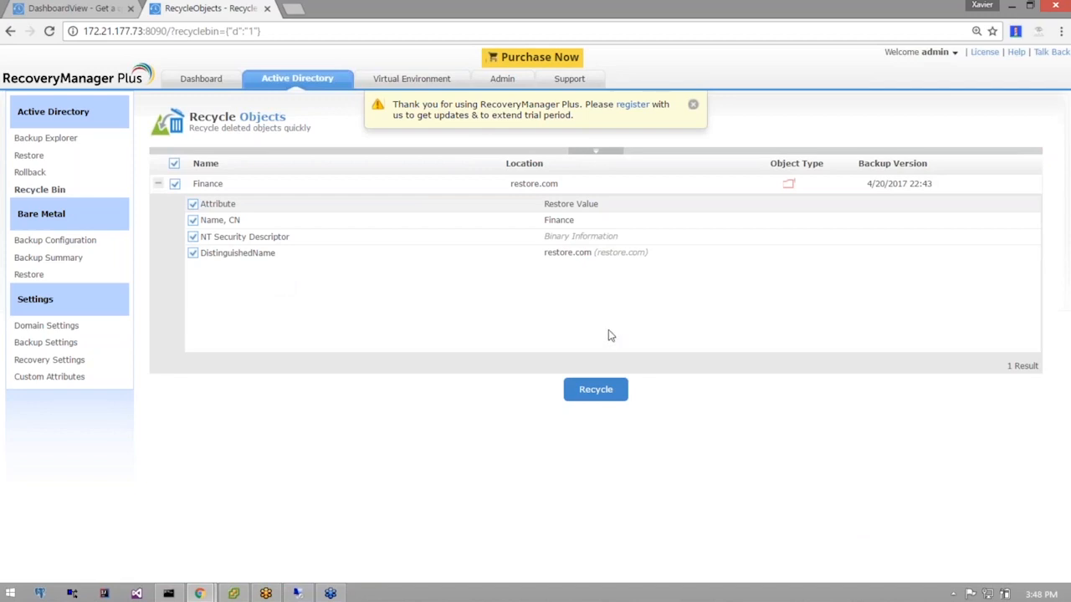
Recycle the Finance OU into restore.com and open the dashboard to track it.
click(596, 390)
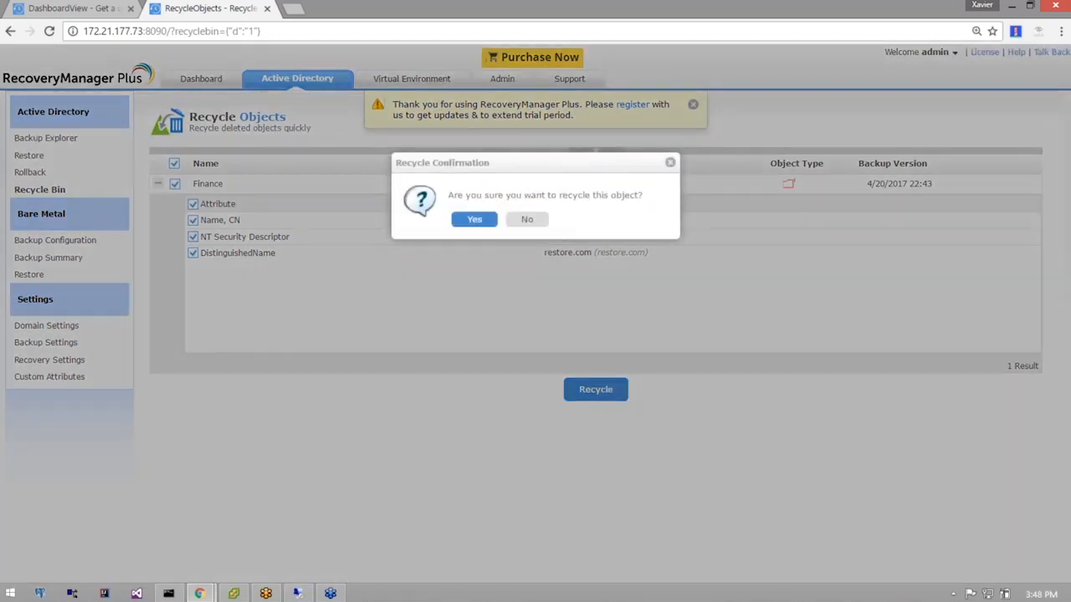
click(477, 219)
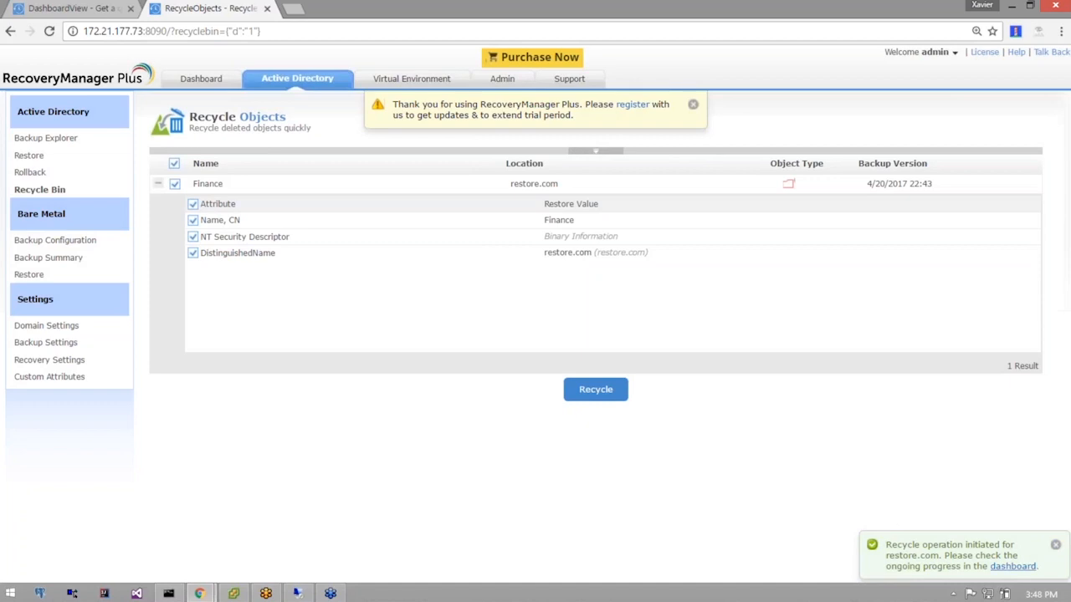
click(1012, 566)
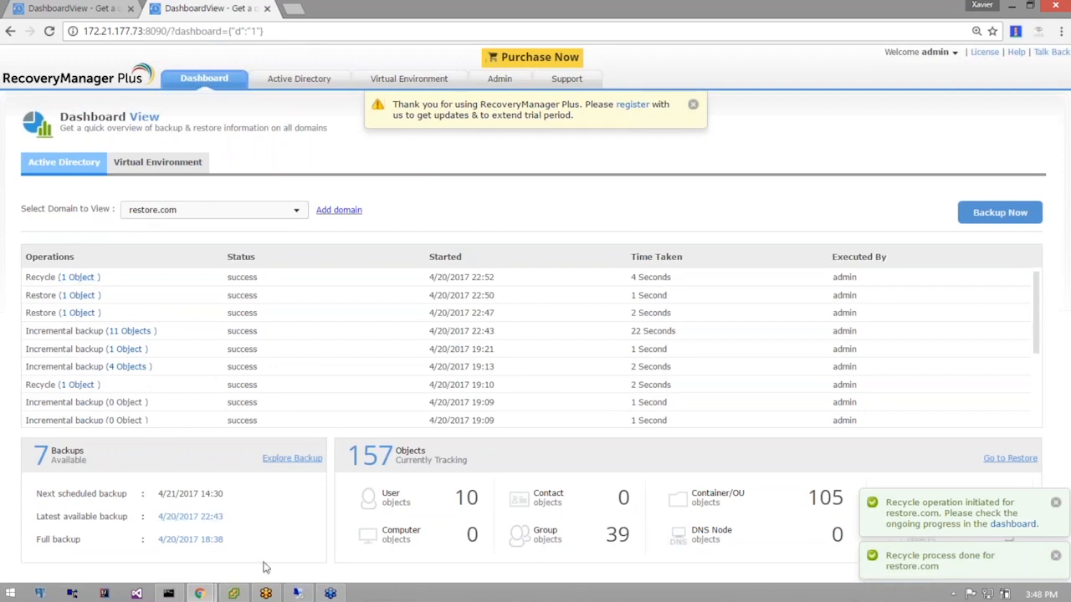
Switch to Active Directory Users and Computers on the server and refresh the directory tree.
click(297, 593)
click(45, 310)
key(F5)
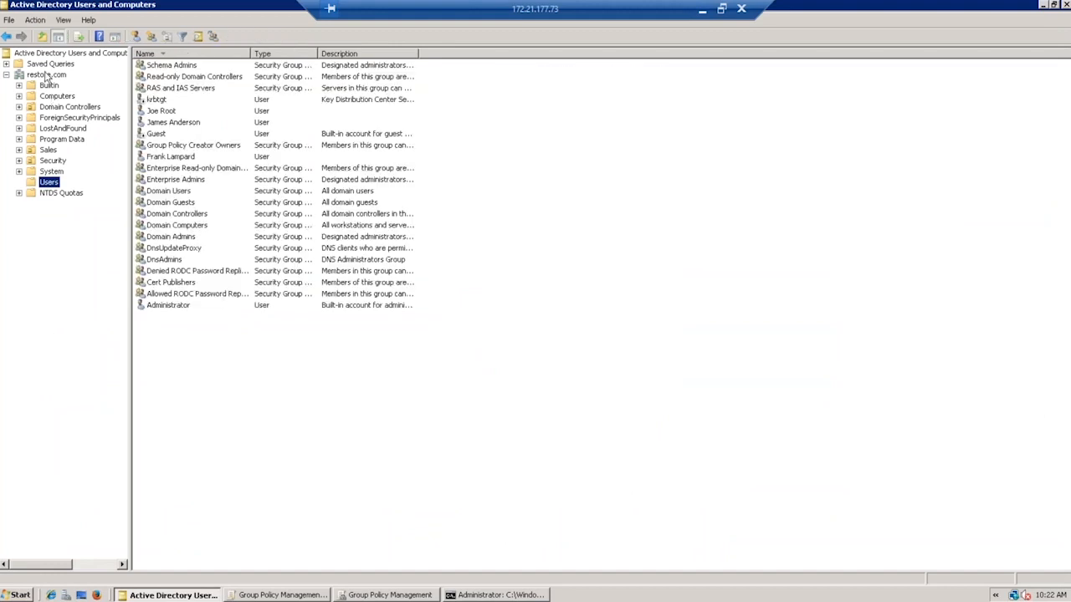
Refresh restore.com, expand Finance > Payroll to see its user, then minimize the remote session.
right_click(47, 75)
click(70, 182)
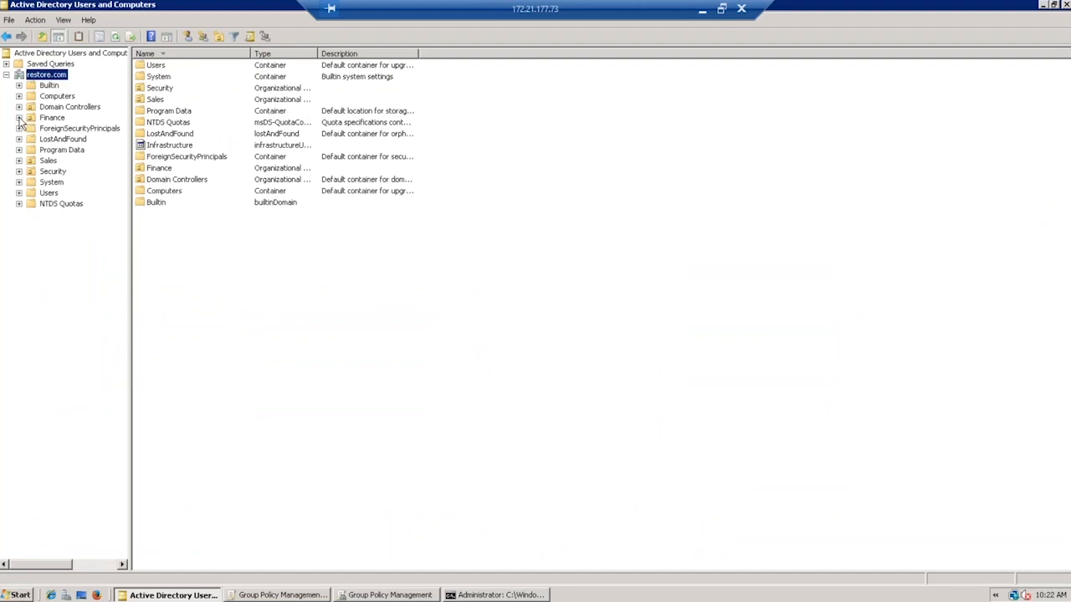
click(19, 118)
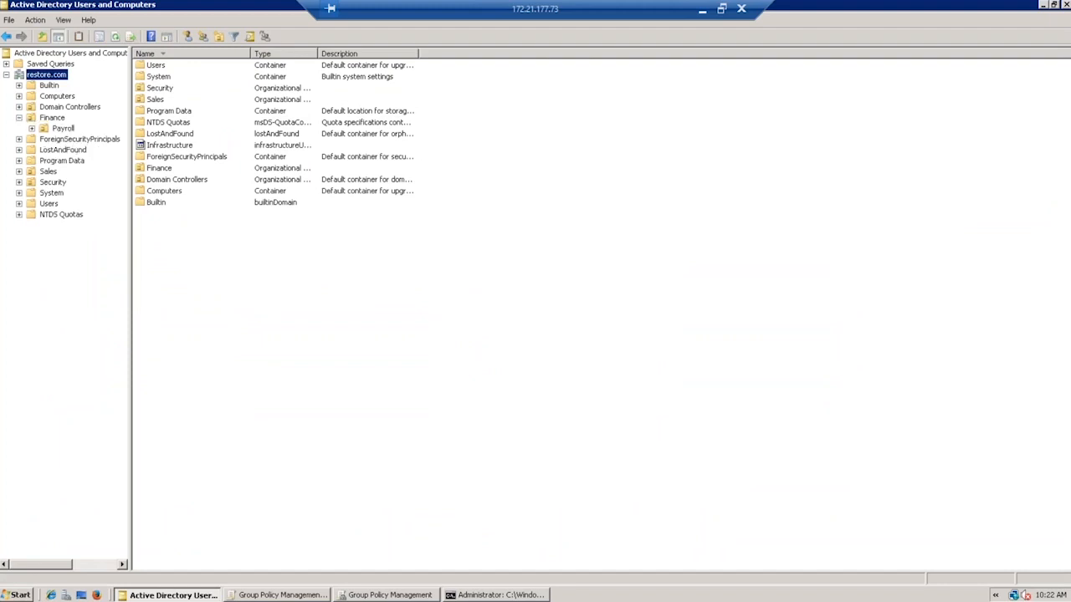
click(32, 129)
click(54, 129)
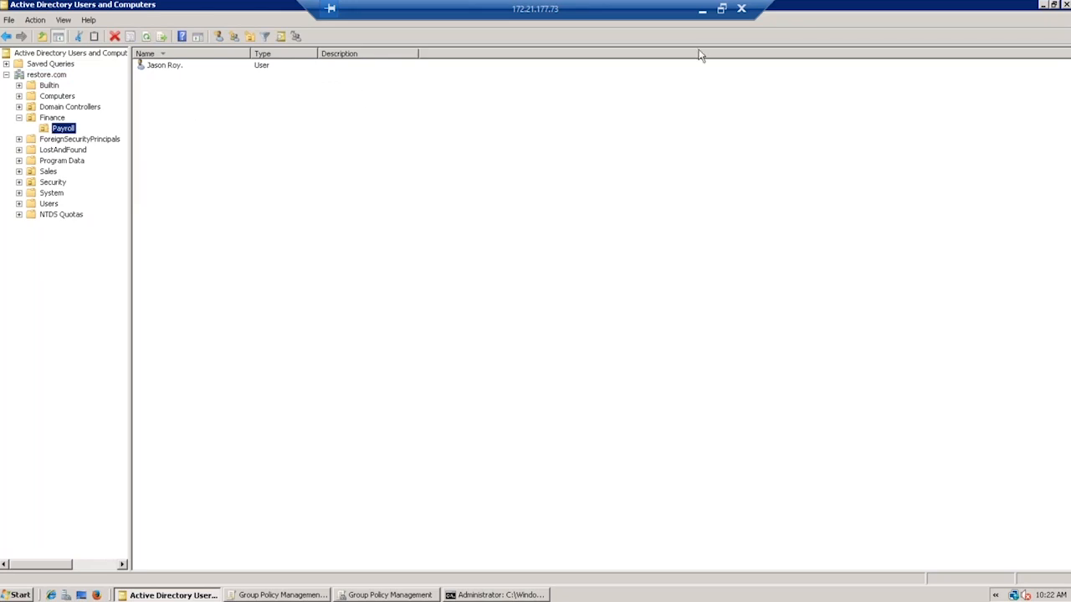
click(699, 12)
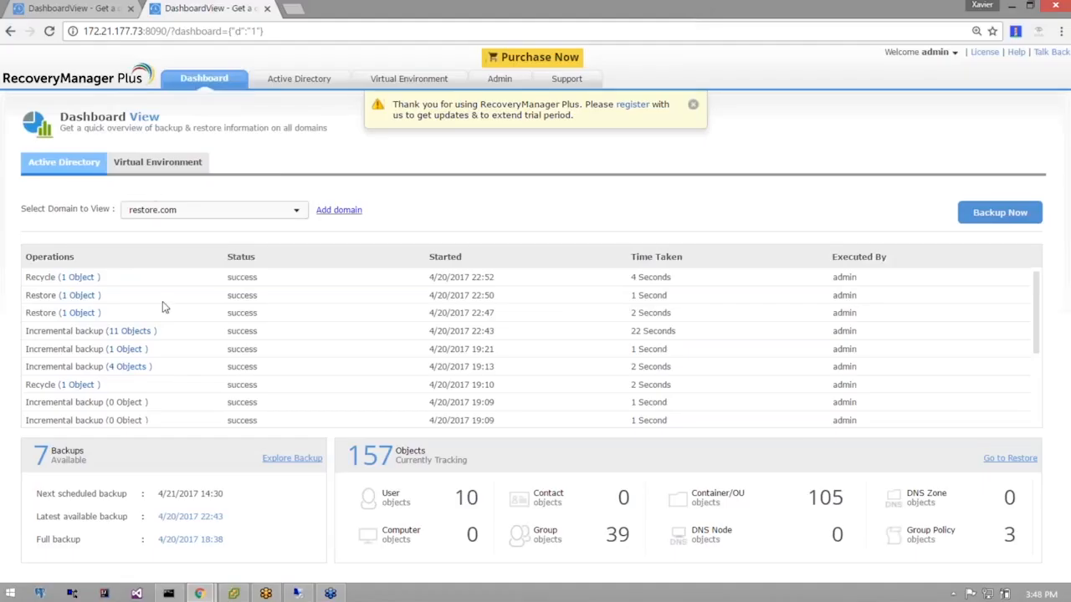
Open the Active Directory Recycle Bin of deleted objects.
click(293, 87)
click(37, 190)
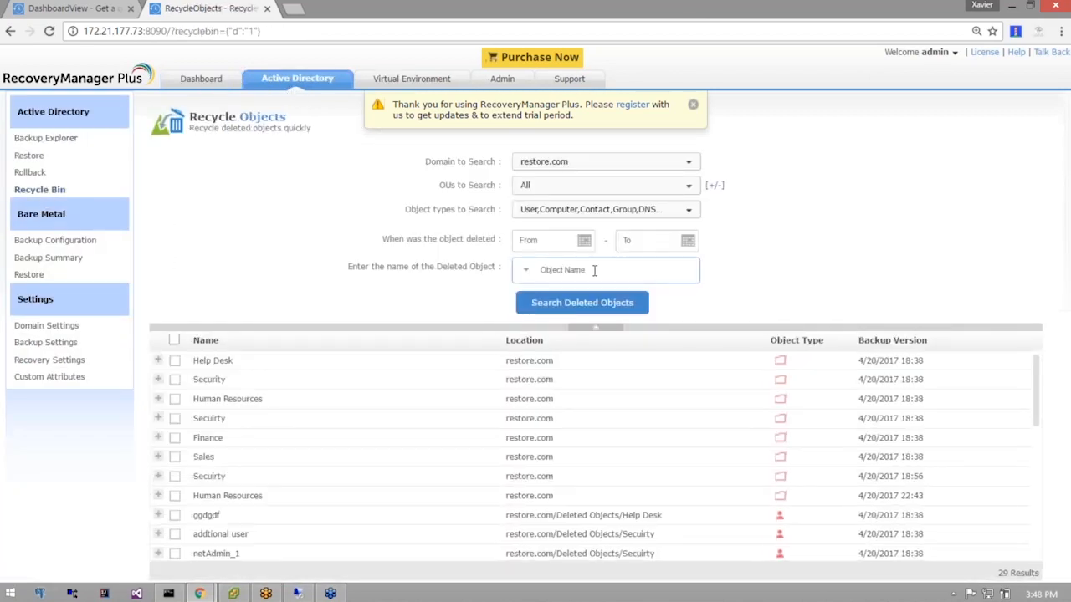
key(alt+Tab)
key(alt+Tab)
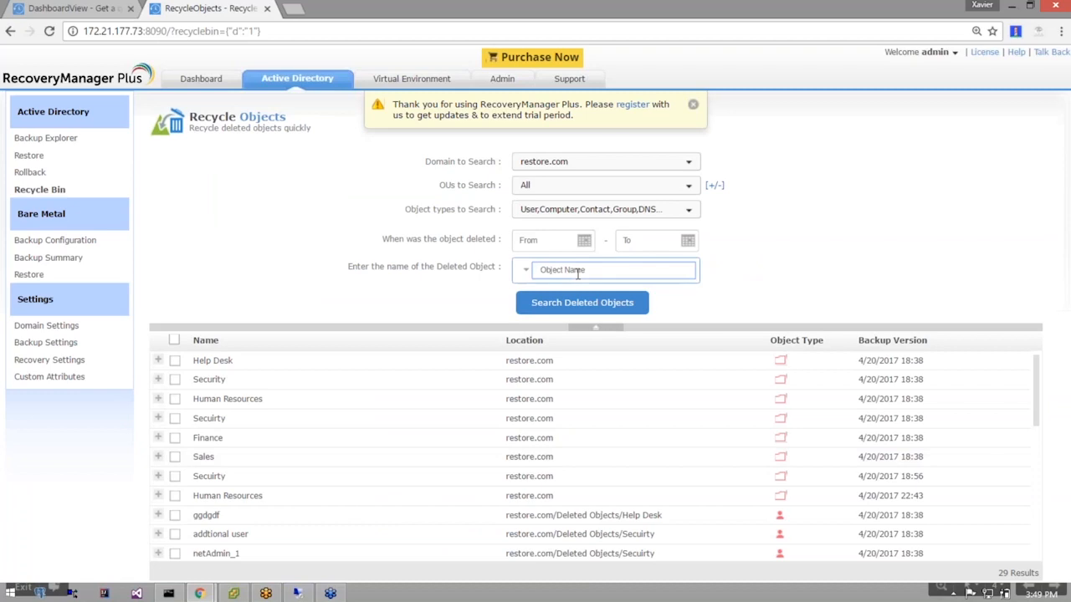
Search the deleted user by name and mark it with all attributes for recovery.
text(wayne)
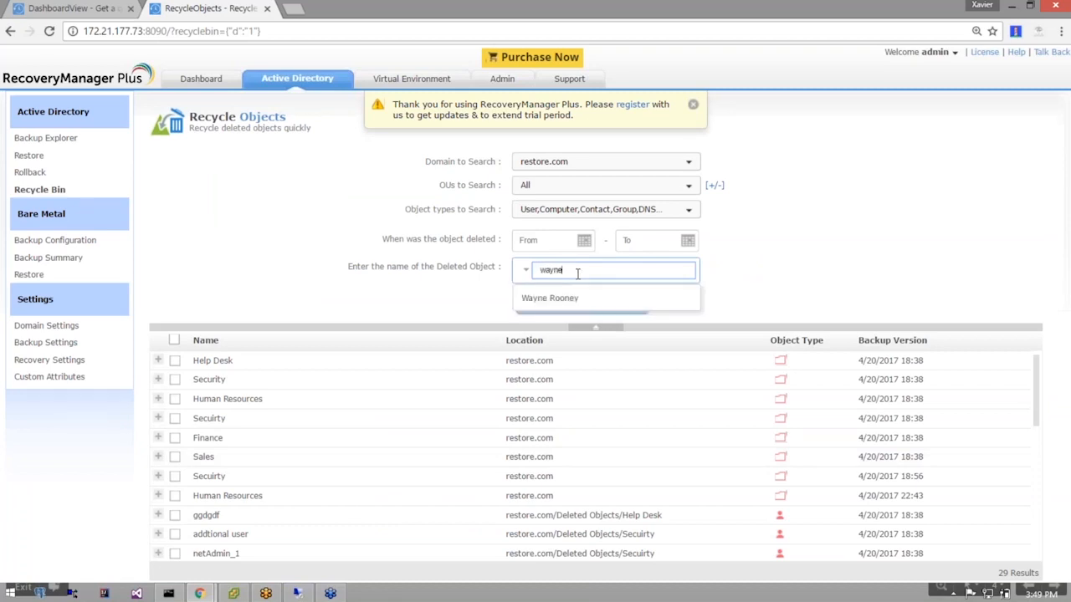
click(598, 299)
click(598, 304)
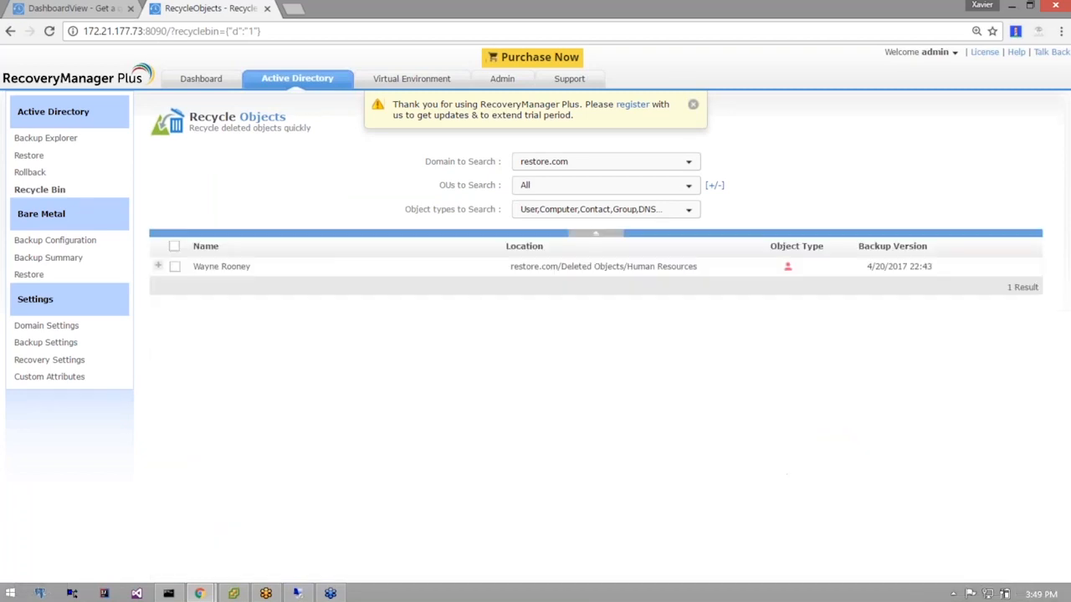
click(158, 183)
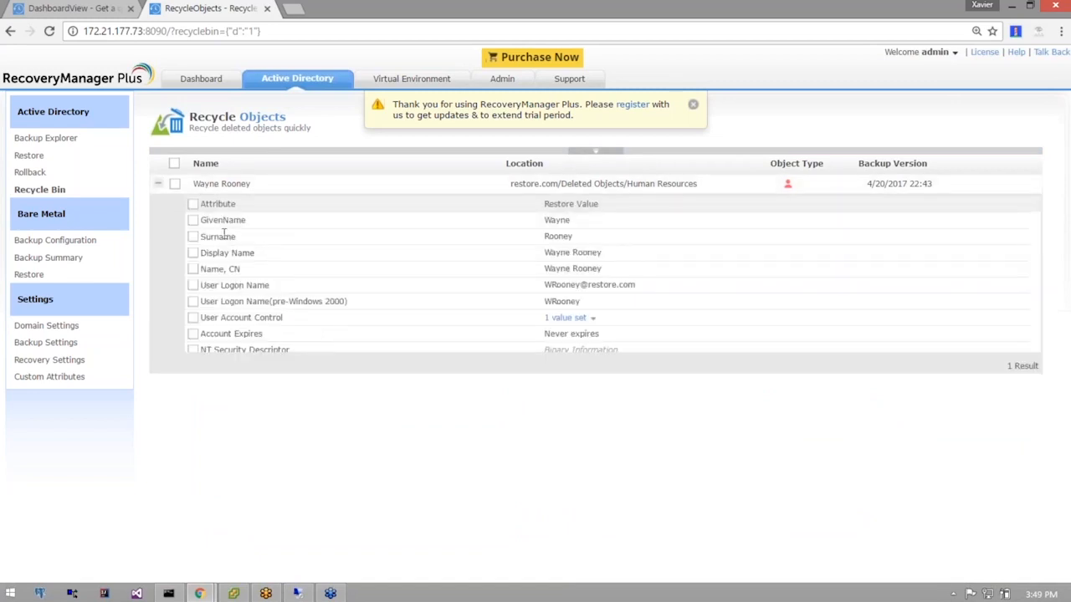
click(174, 185)
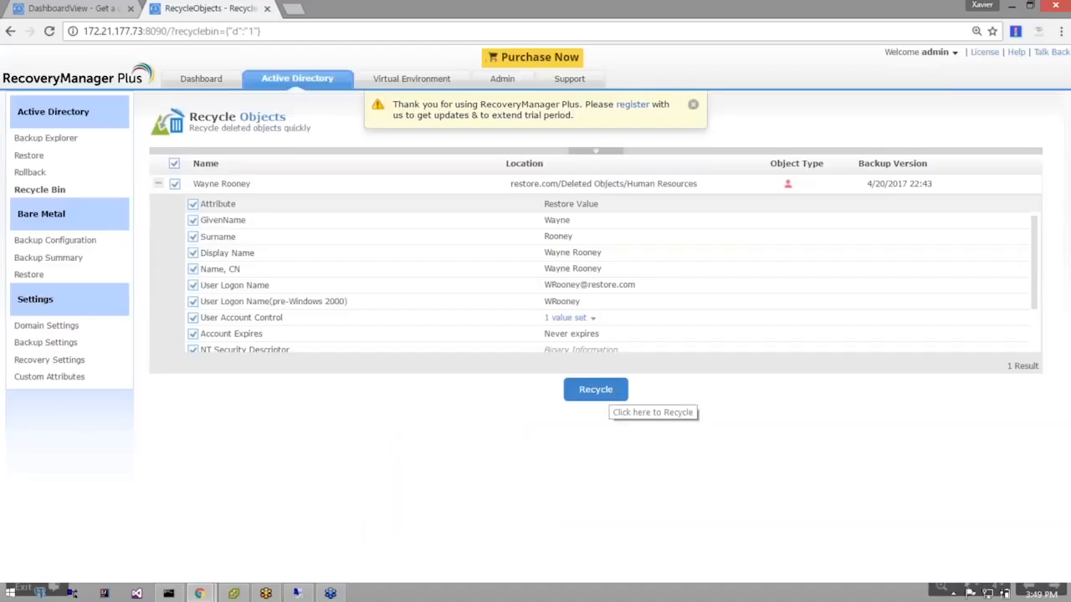
Recycle the deleted user back and open the dashboard to track it.
click(601, 392)
click(474, 220)
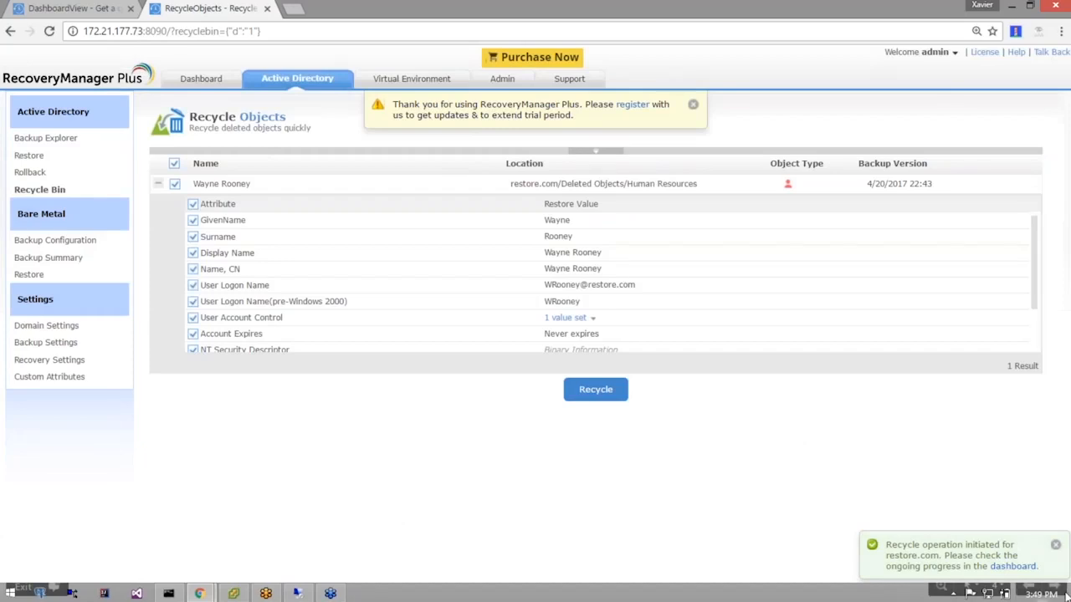
click(1008, 567)
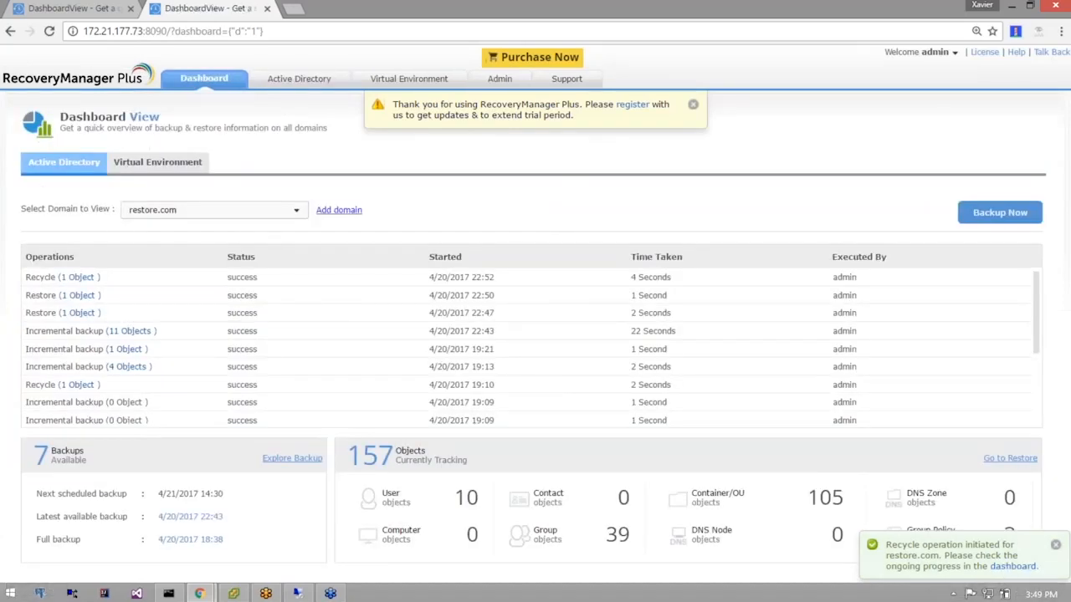
Check the latest recycle's 1 Object details, then switch to the Active Directory console.
click(77, 279)
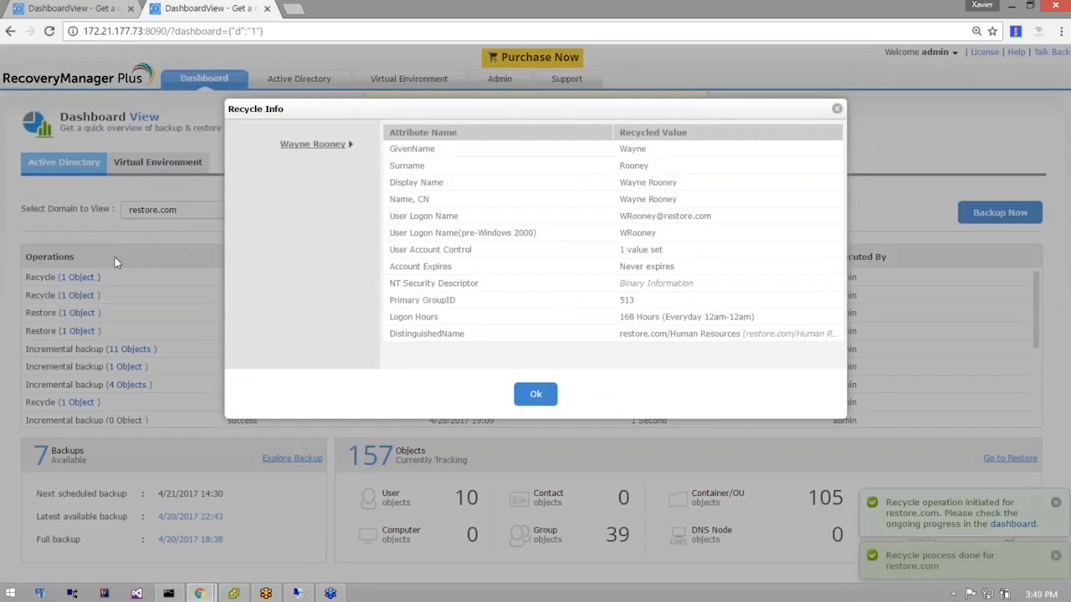
click(535, 395)
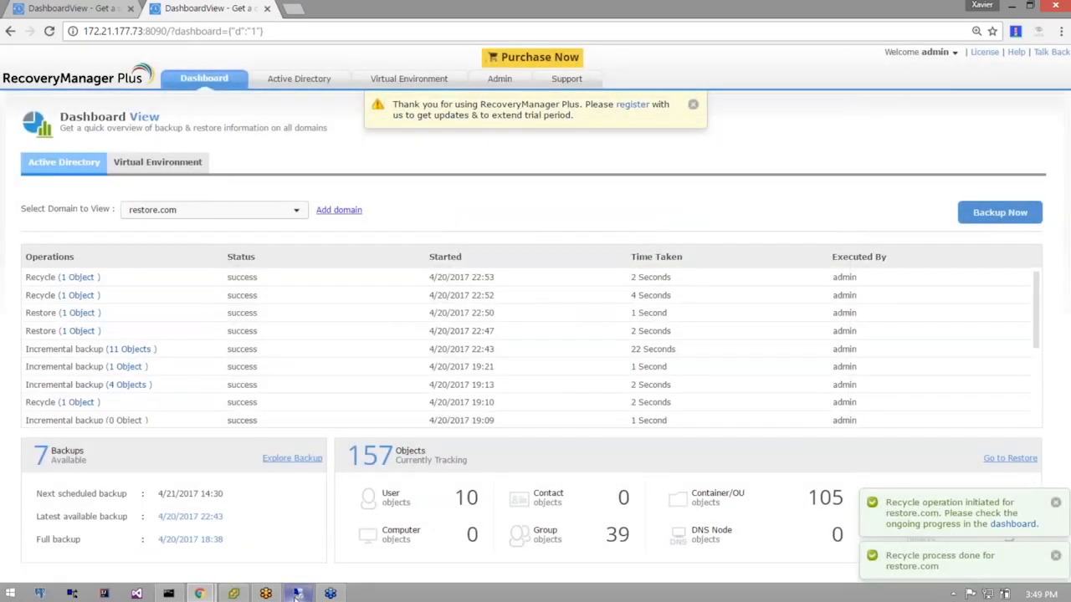
mouse_move(297, 594)
click(292, 515)
Refresh restore.com, view Human Resources' user, glance at Group Policy Management, then minimize the session.
click(46, 75)
right_click(47, 74)
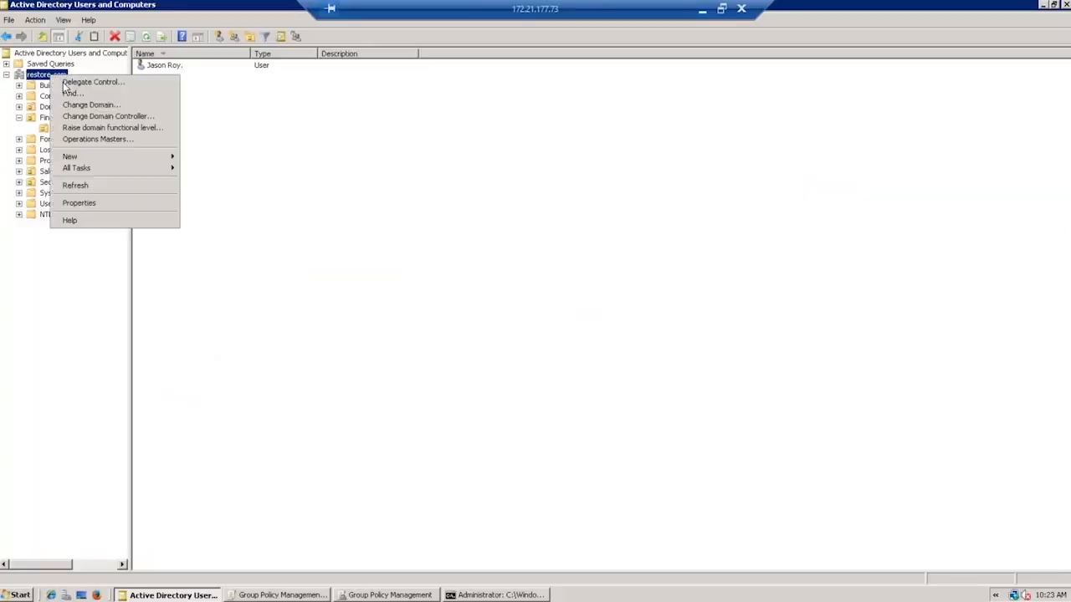
click(91, 185)
click(65, 141)
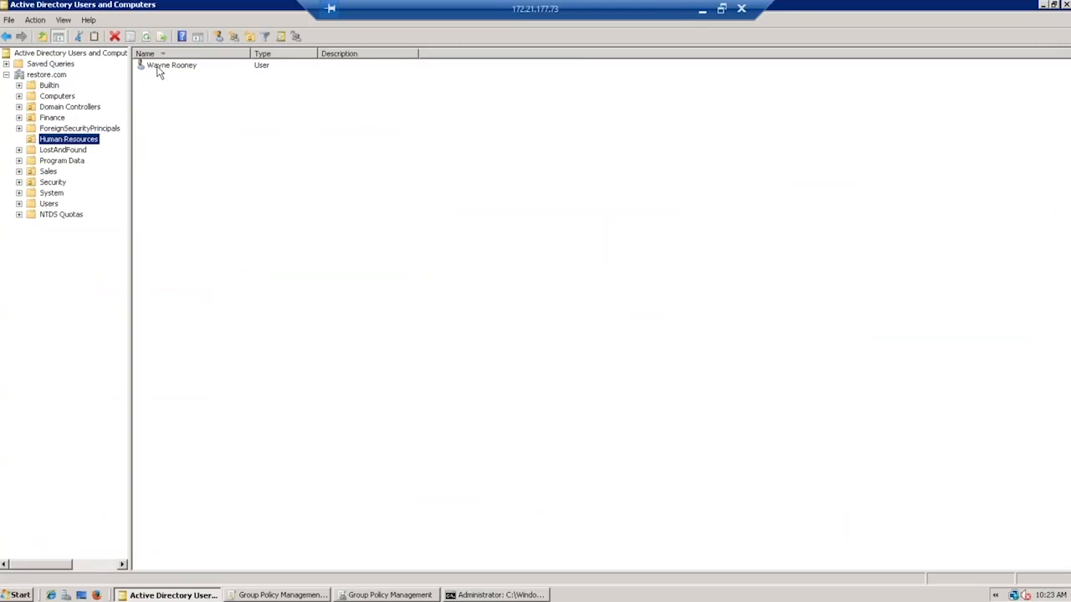
click(387, 595)
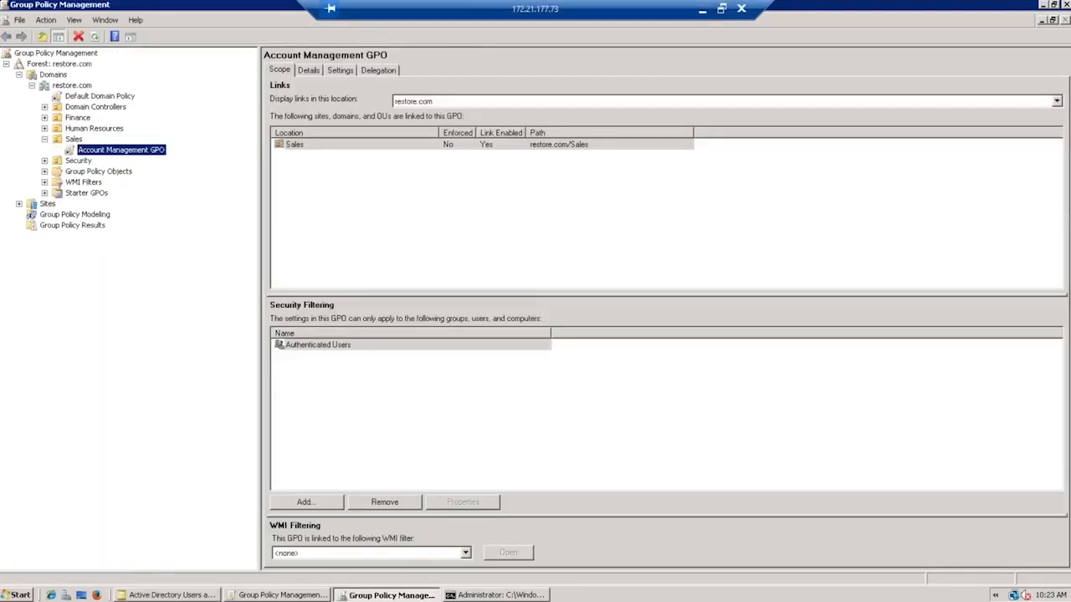
click(706, 10)
Go to the Active Directory tab's Rollback Objects page.
click(299, 80)
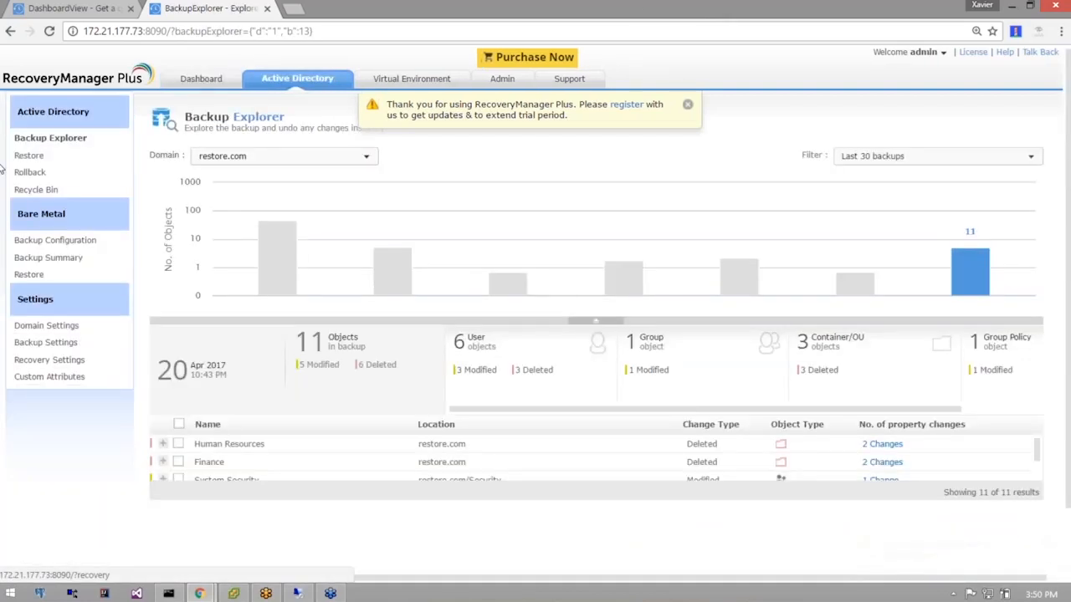
click(34, 172)
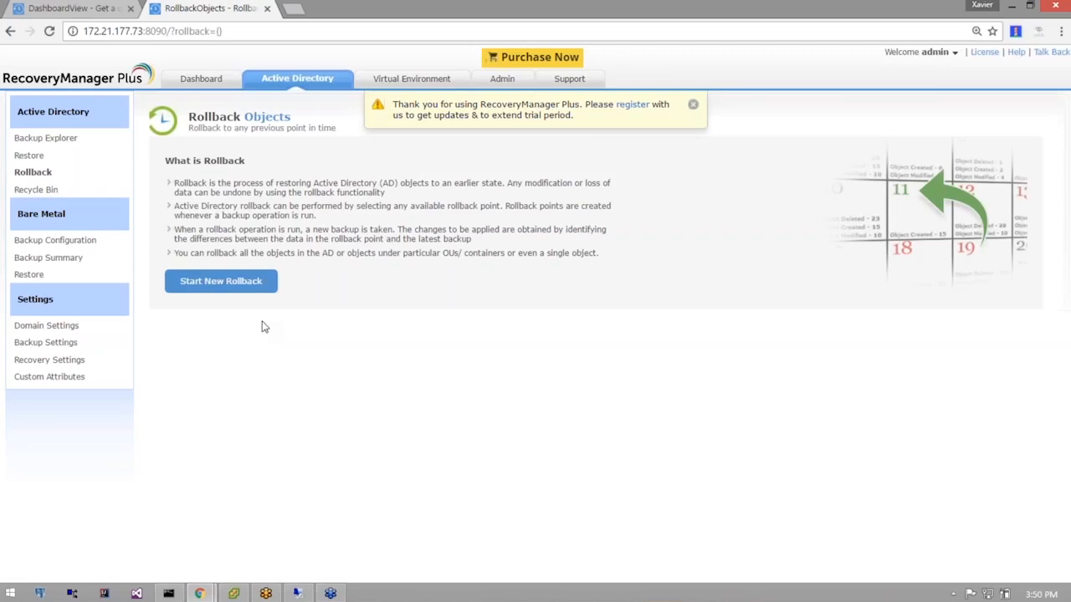
Start a restore.com rollback to point 4/20/2017 18:58 with no filter, yielding 12 objects.
click(243, 283)
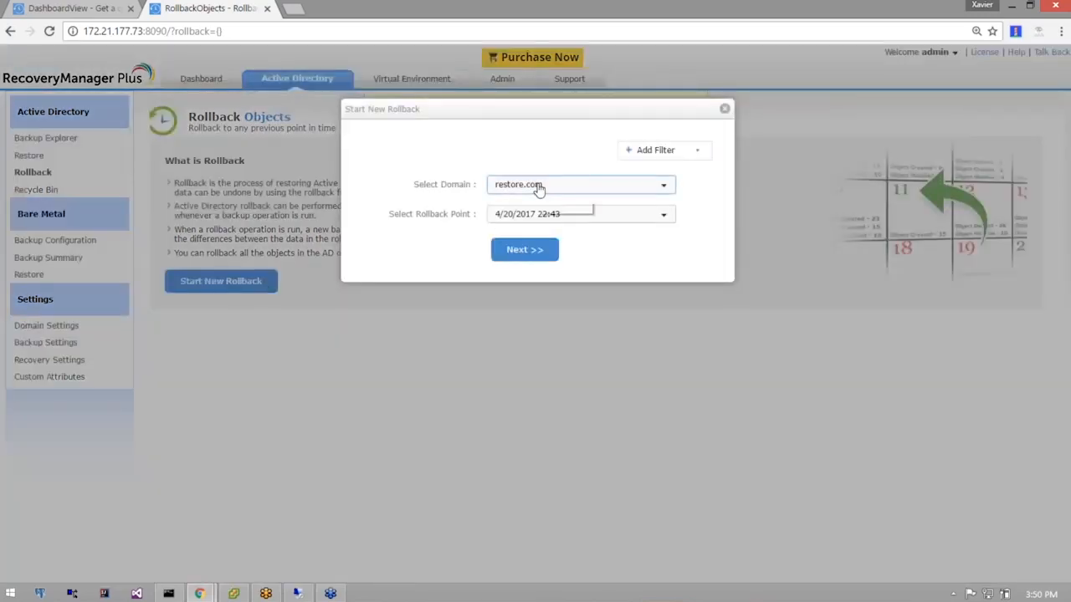
click(535, 216)
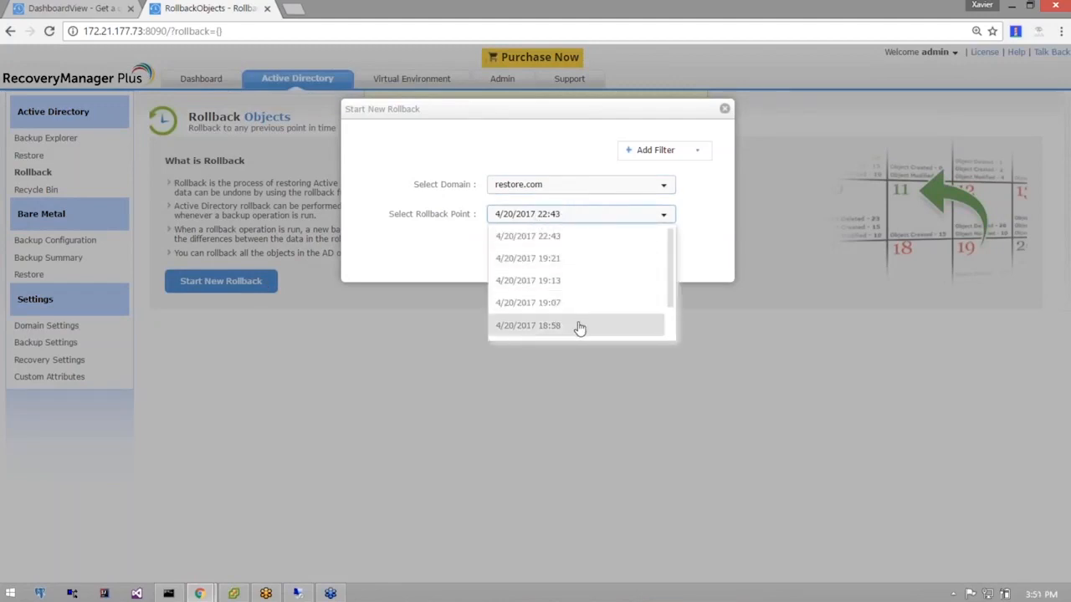
scroll(577, 318, down, 2)
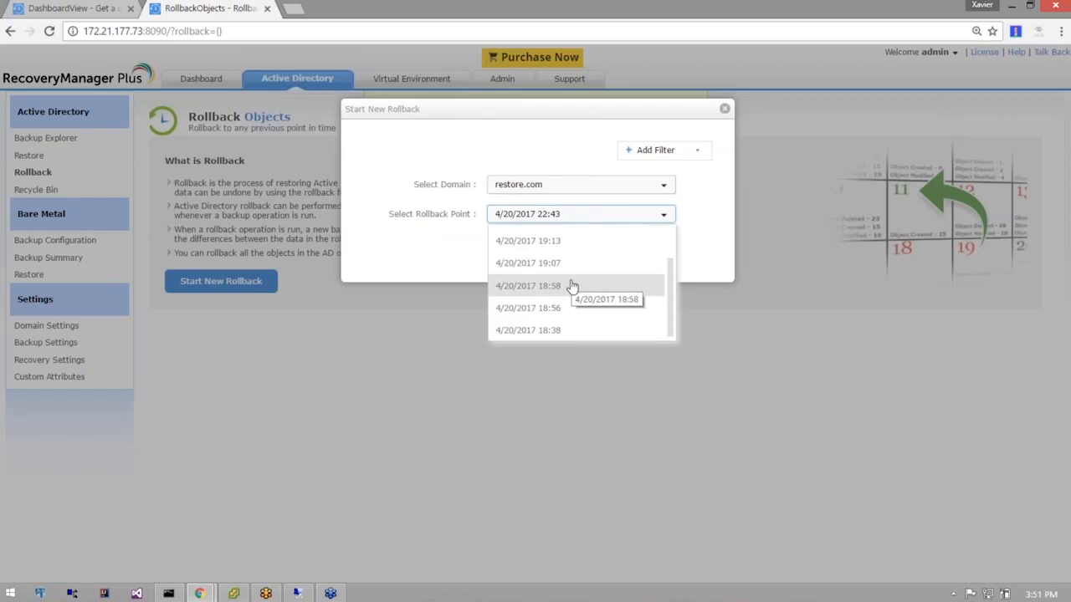
click(571, 285)
click(649, 157)
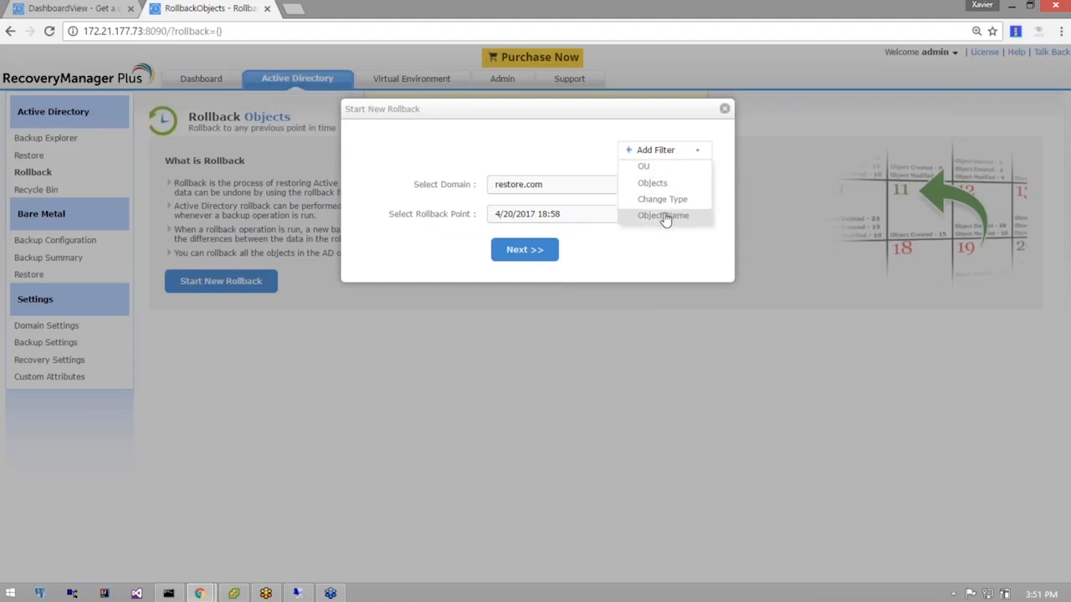
click(535, 251)
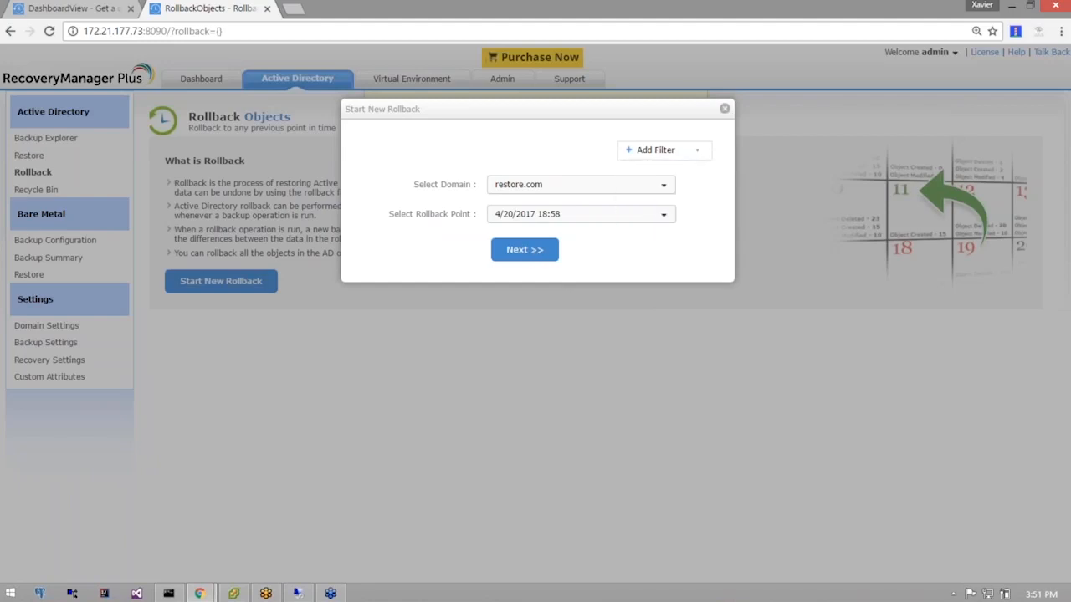
click(539, 256)
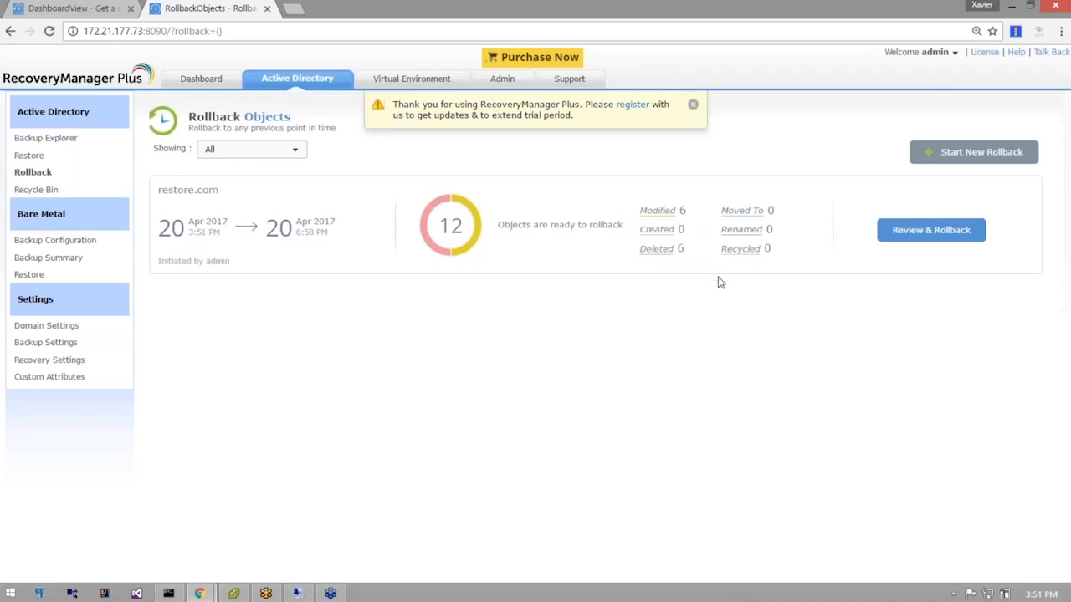
Review a user's and Human Resources' attribute changes, then roll back the 12 objects.
click(931, 235)
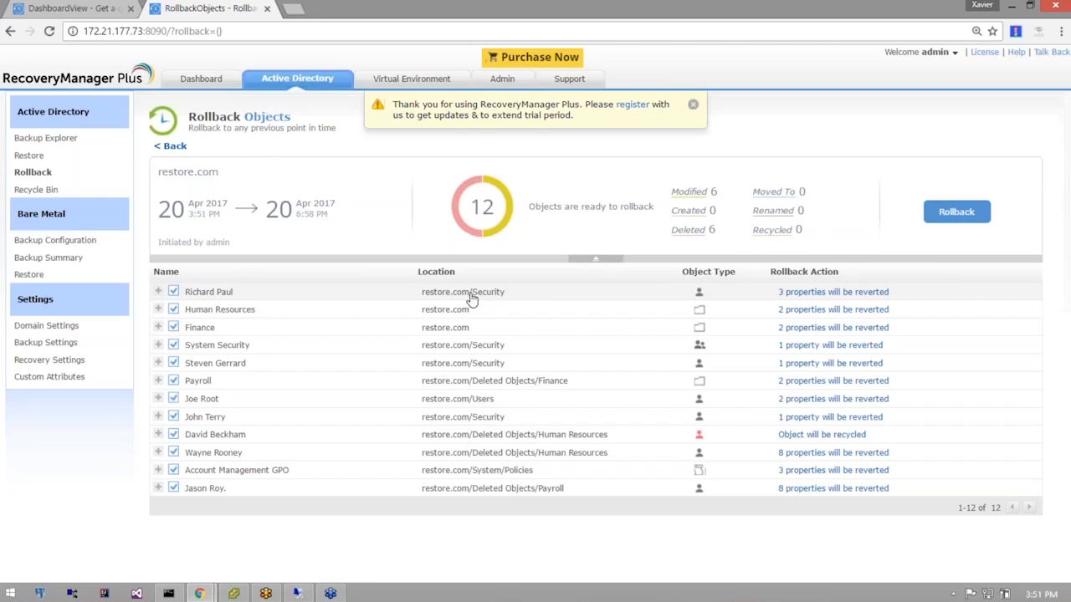
click(356, 299)
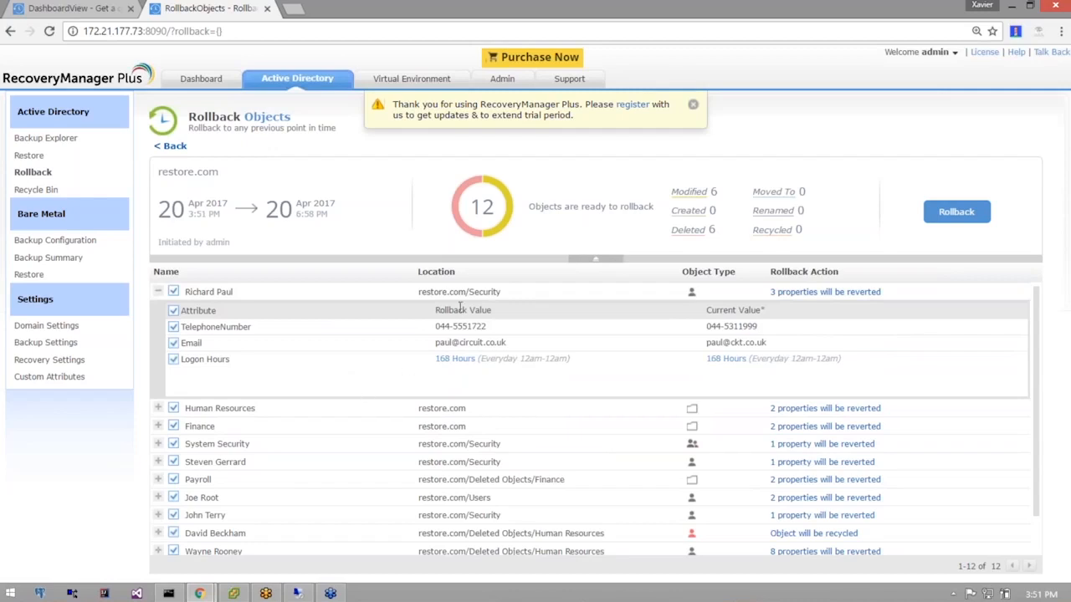
click(188, 292)
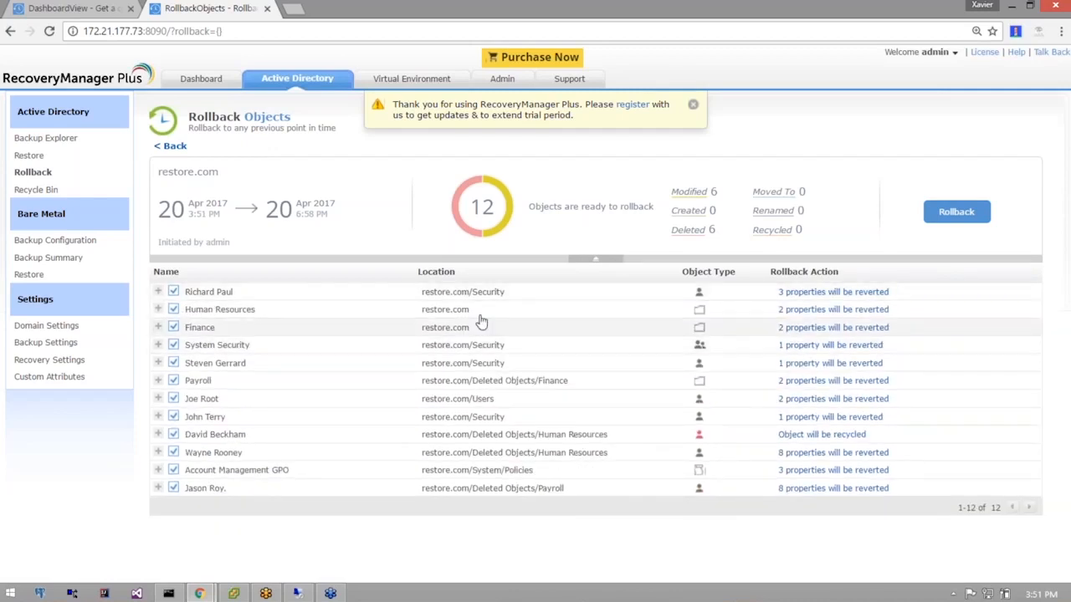
click(479, 318)
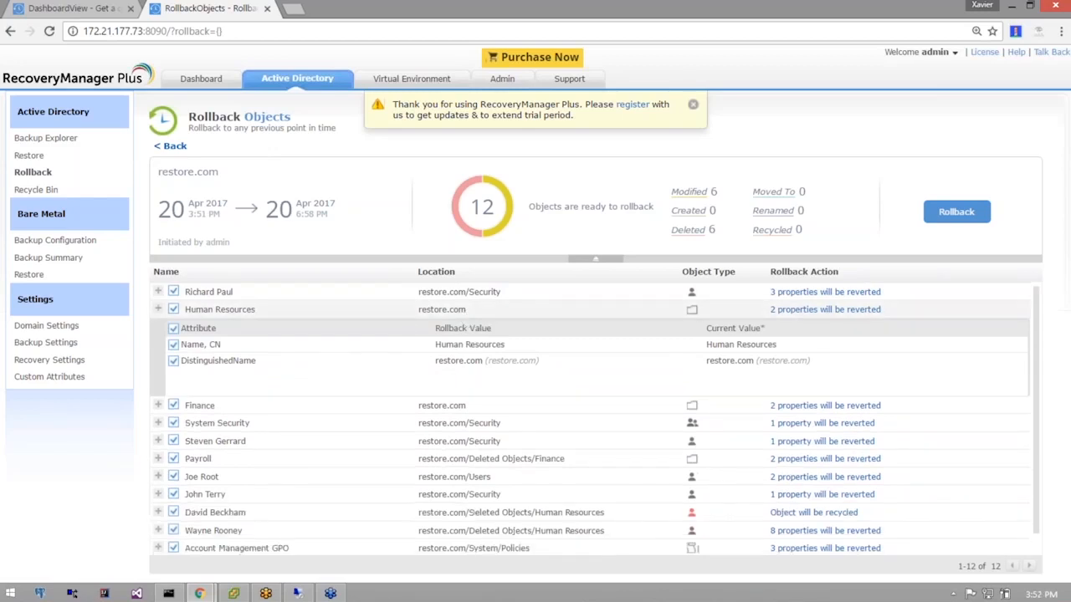
click(418, 310)
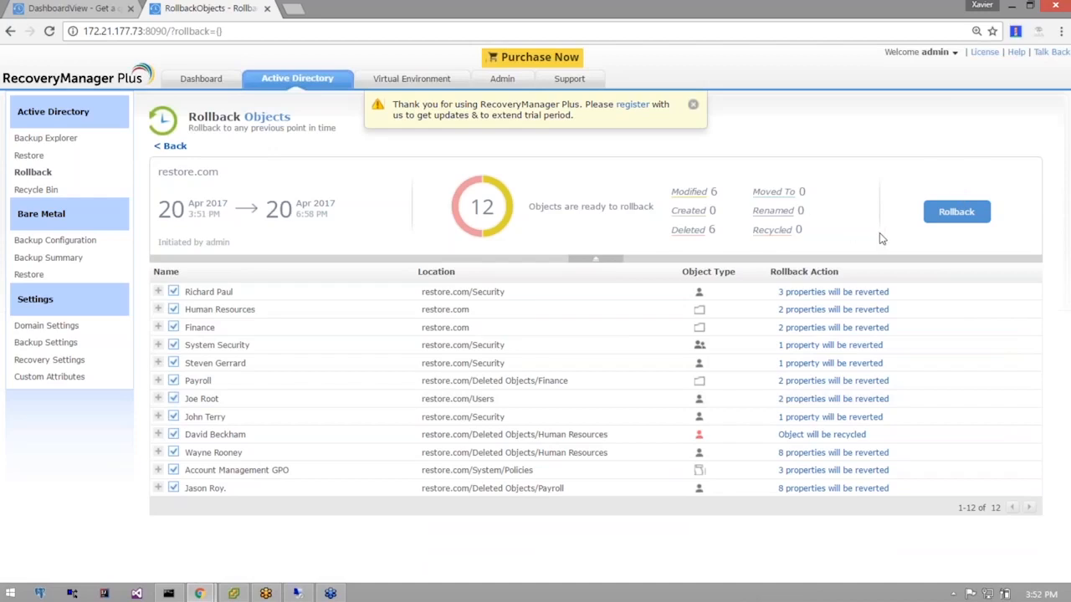
click(963, 214)
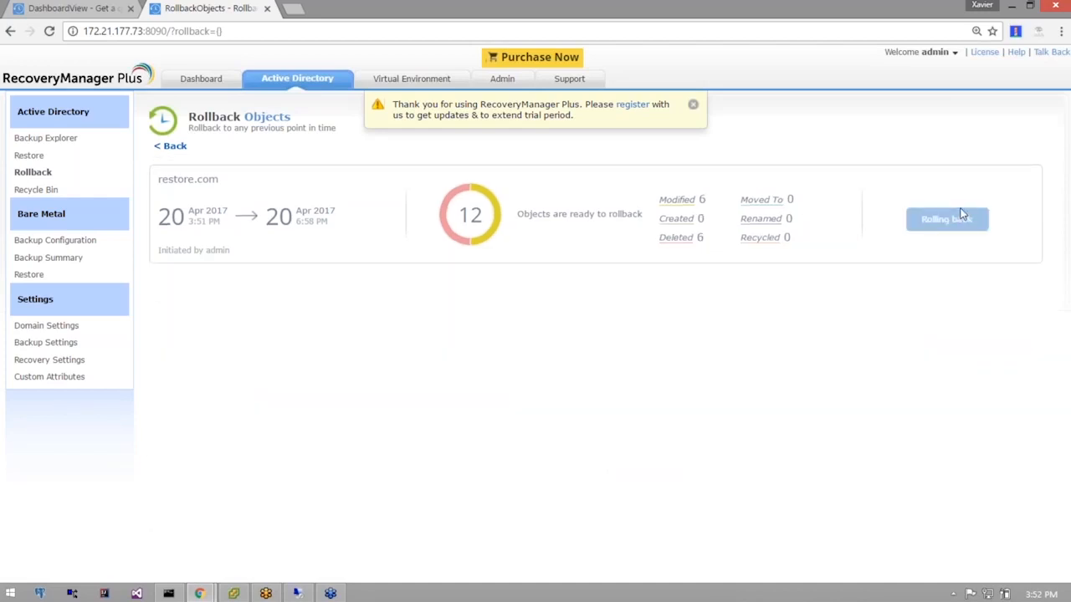
Go via Dashboard to Backup Explorer showing the 20 Apr 10:55 PM backup of 7 objects.
click(214, 80)
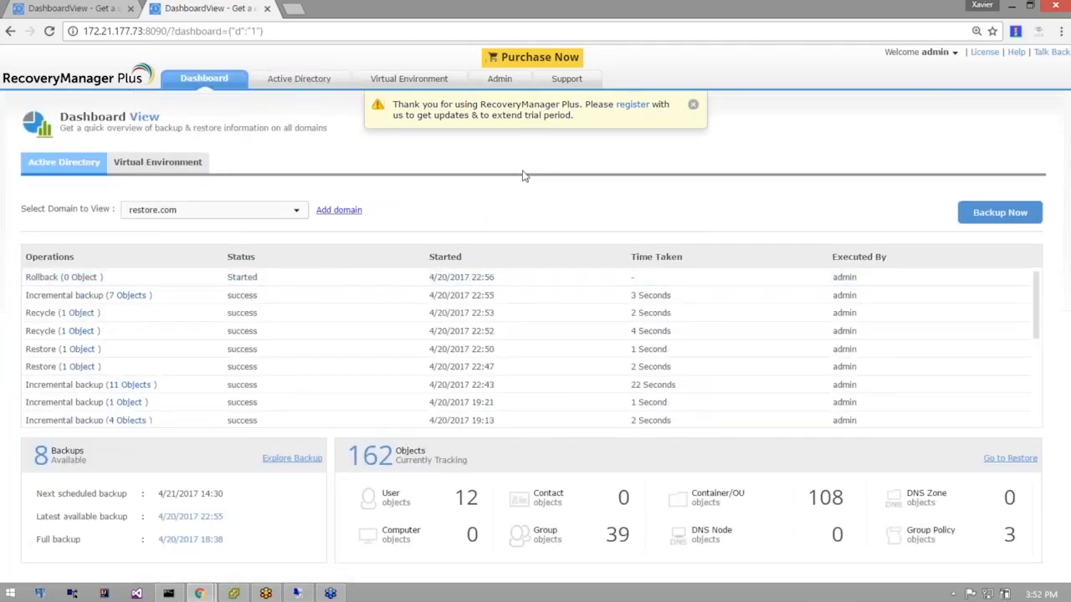
click(297, 80)
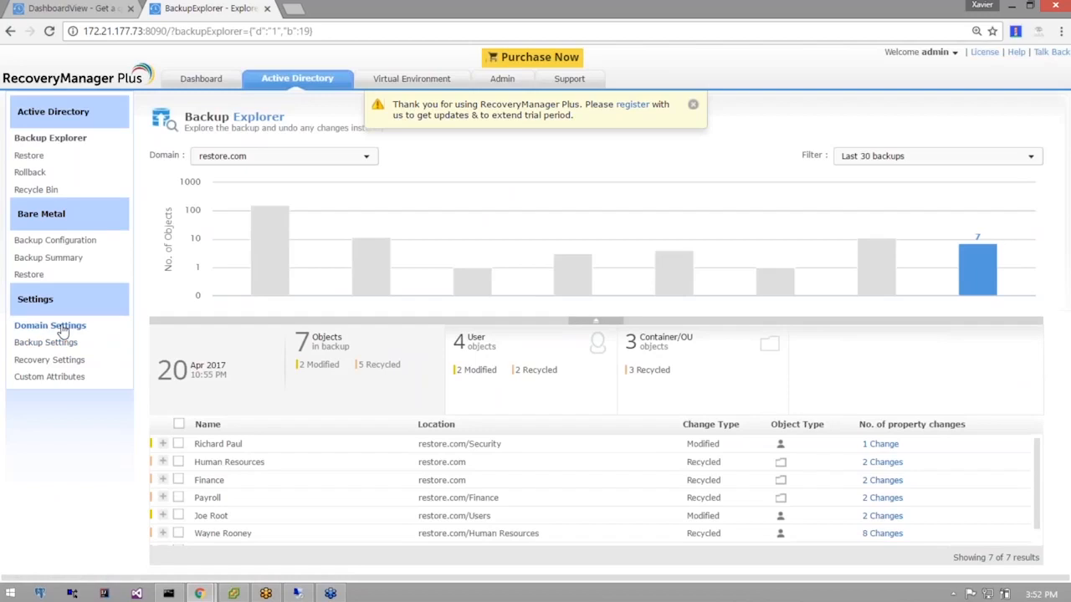
Inspect the adex.com entry in Domain Settings, then view Backup Settings for both domains.
click(63, 328)
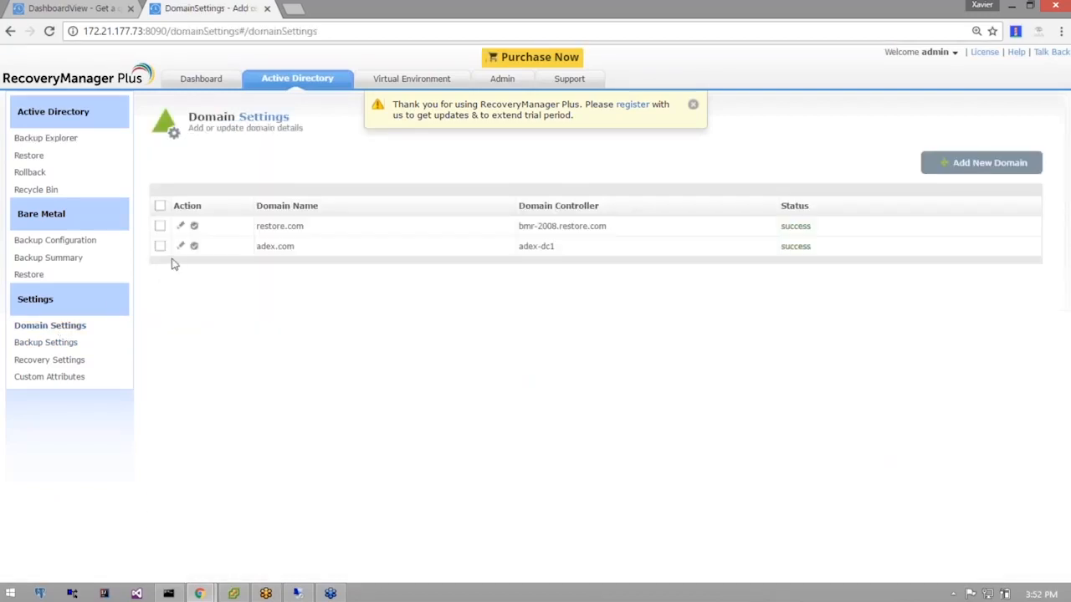
click(181, 247)
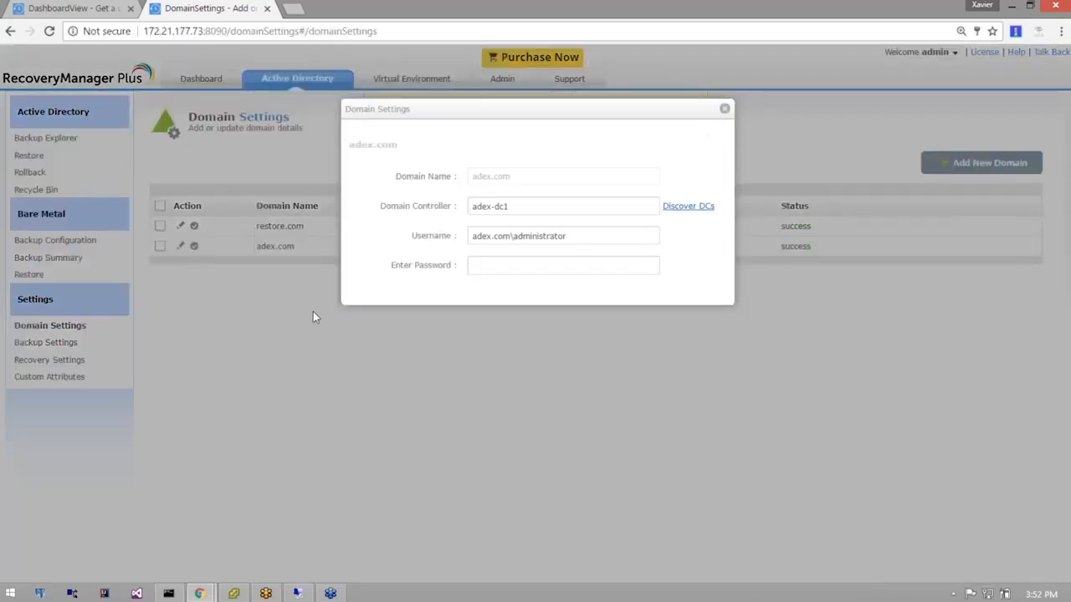
click(724, 108)
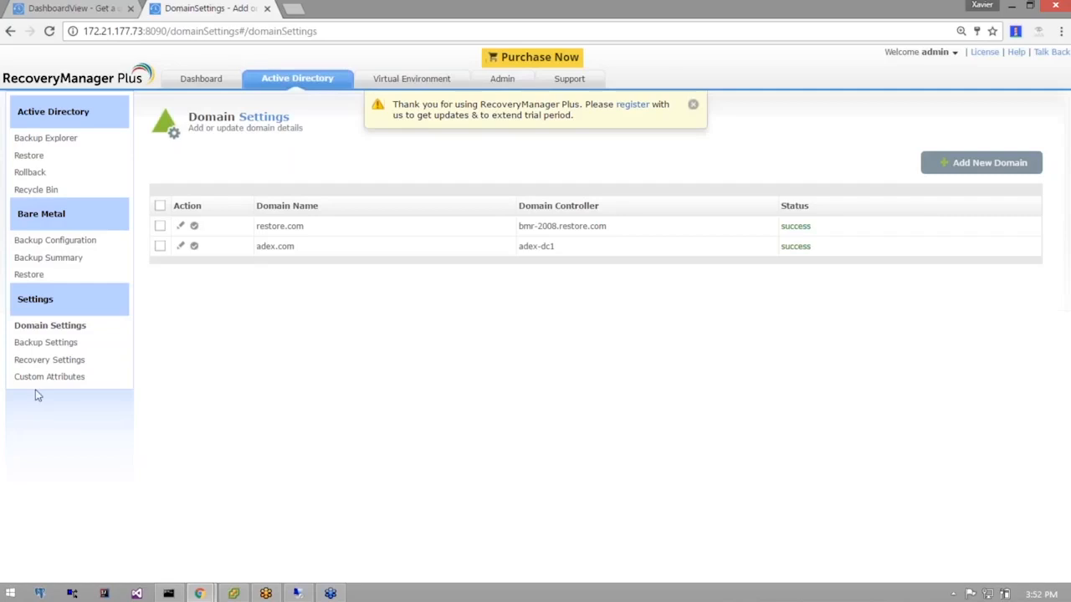
click(46, 344)
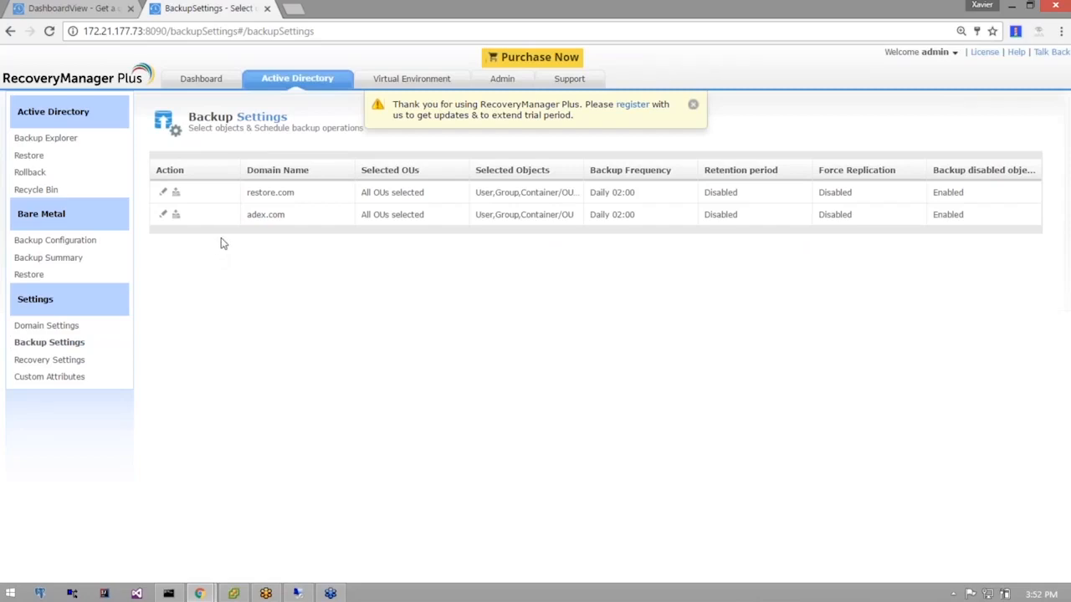
click(165, 216)
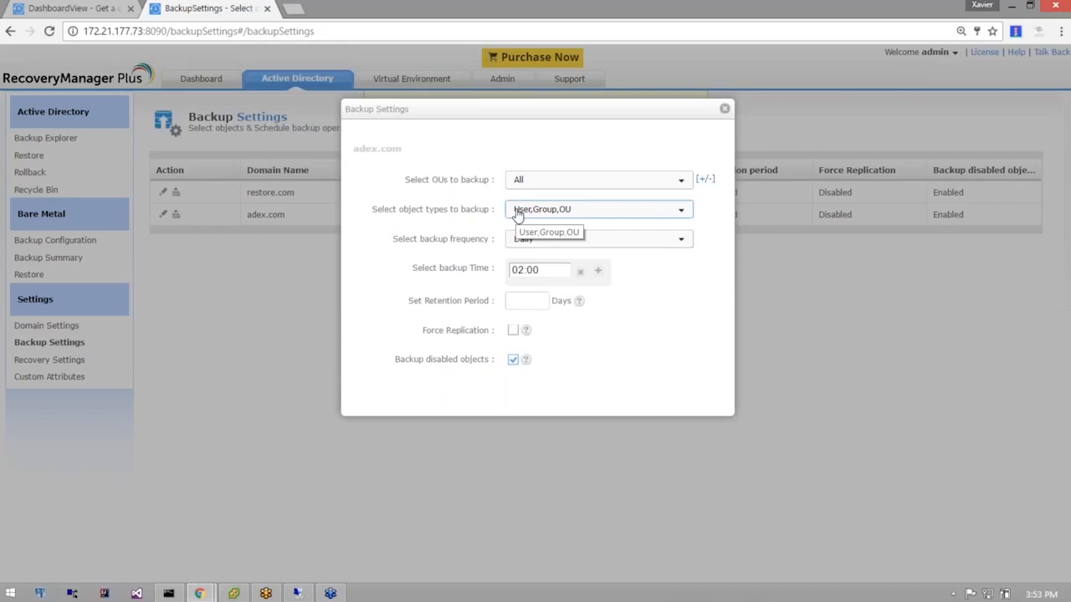
click(518, 212)
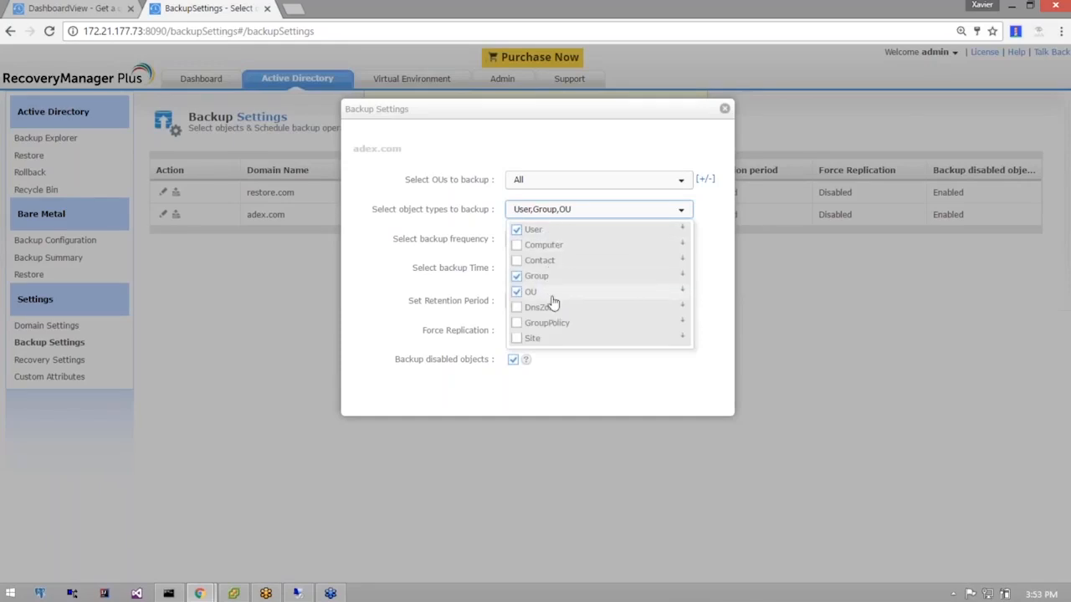
click(517, 325)
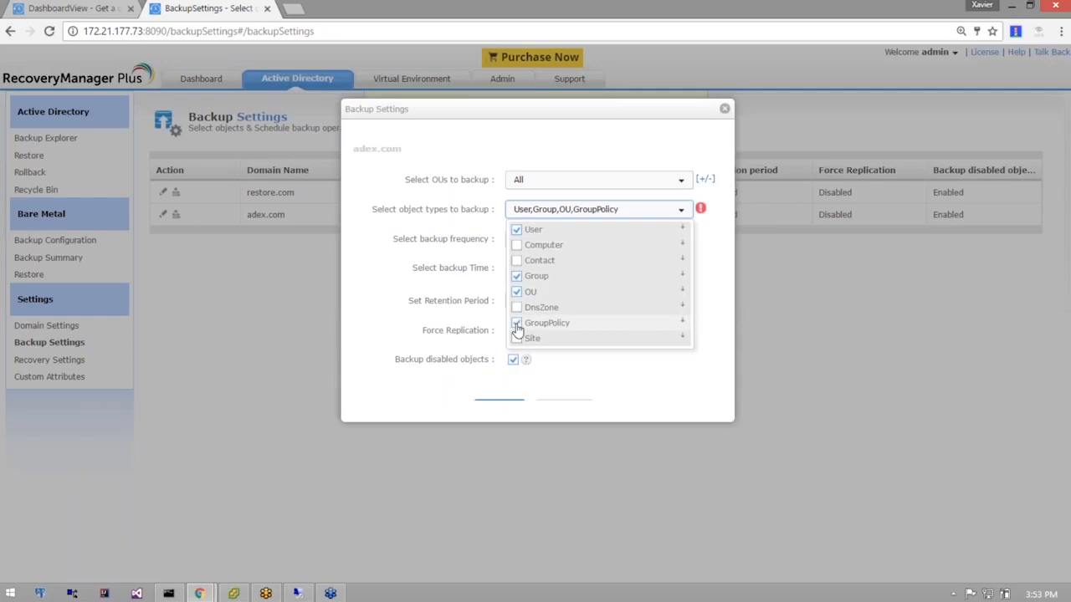
click(517, 325)
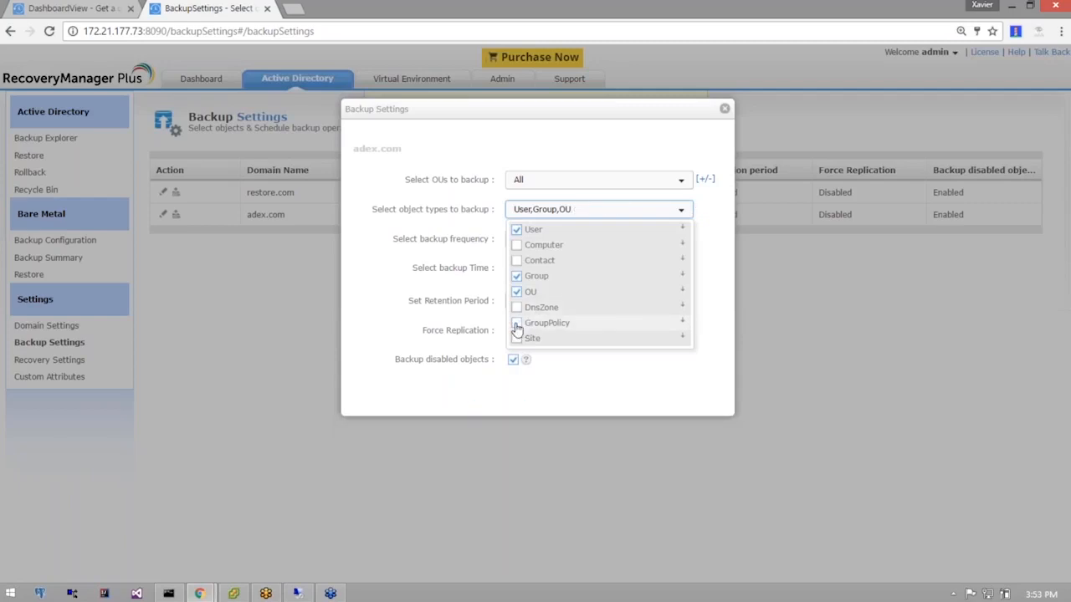
click(399, 295)
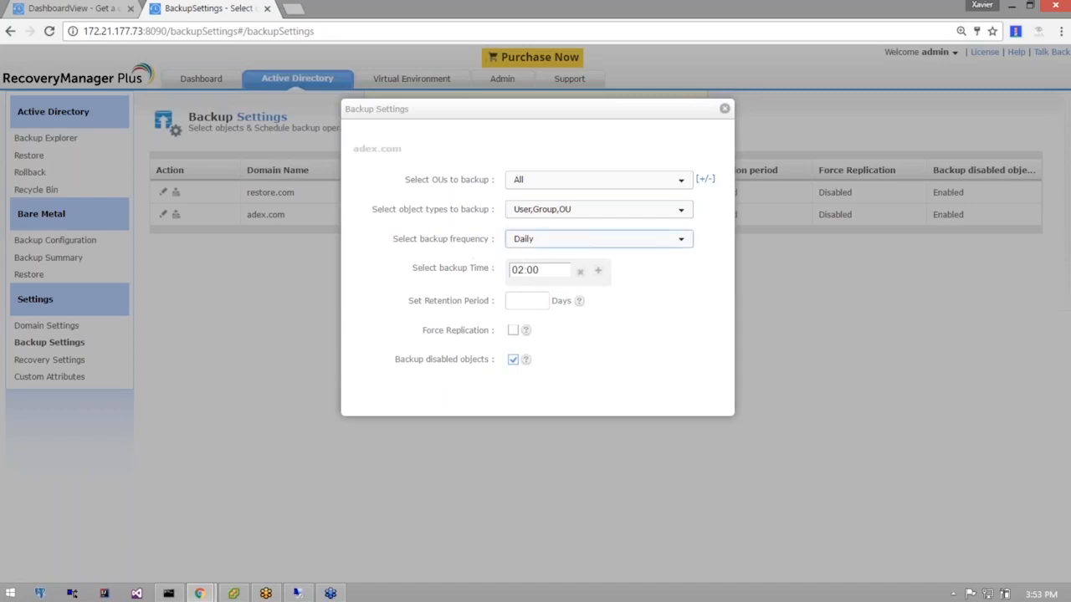
click(539, 244)
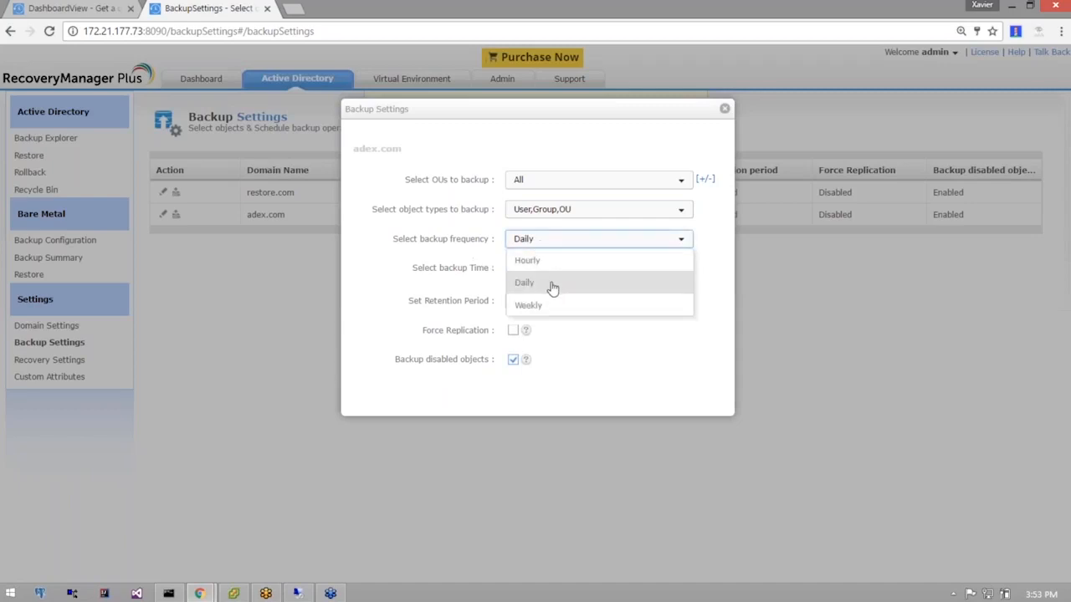
click(410, 335)
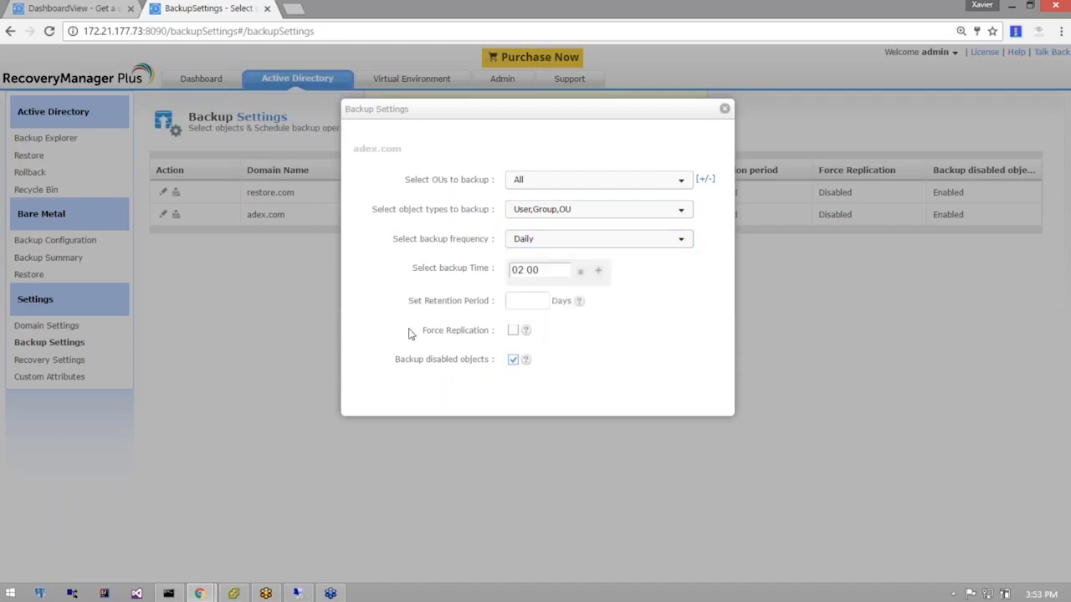
click(598, 270)
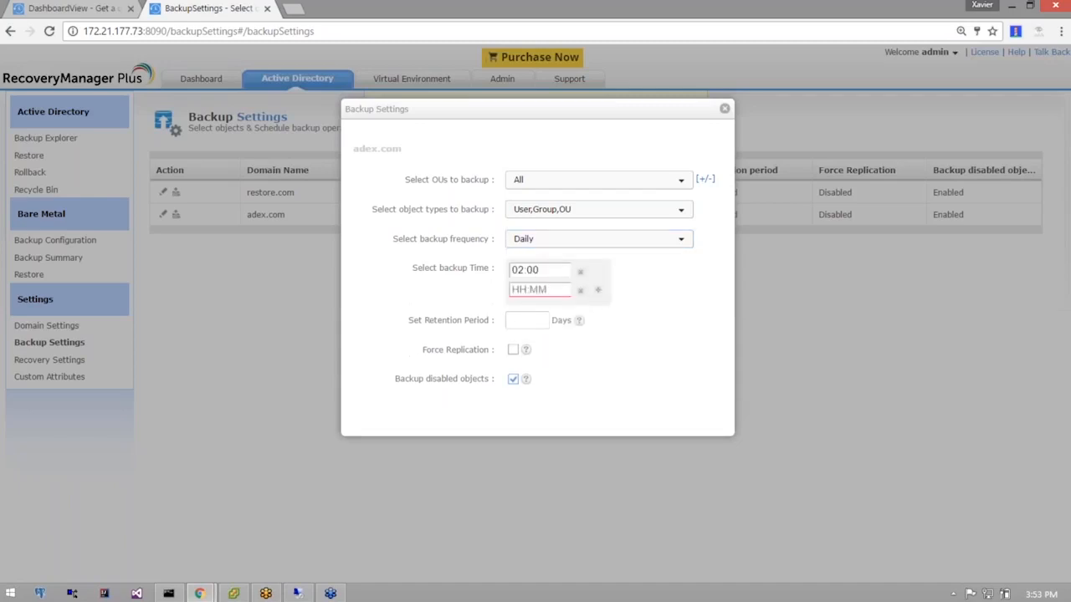
click(580, 290)
click(545, 301)
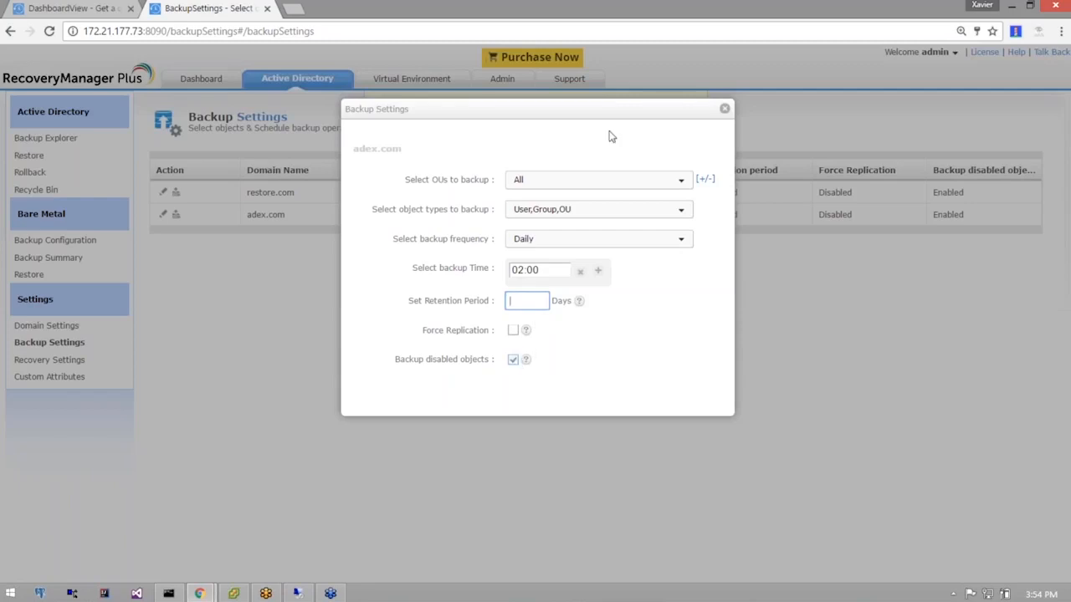
click(725, 109)
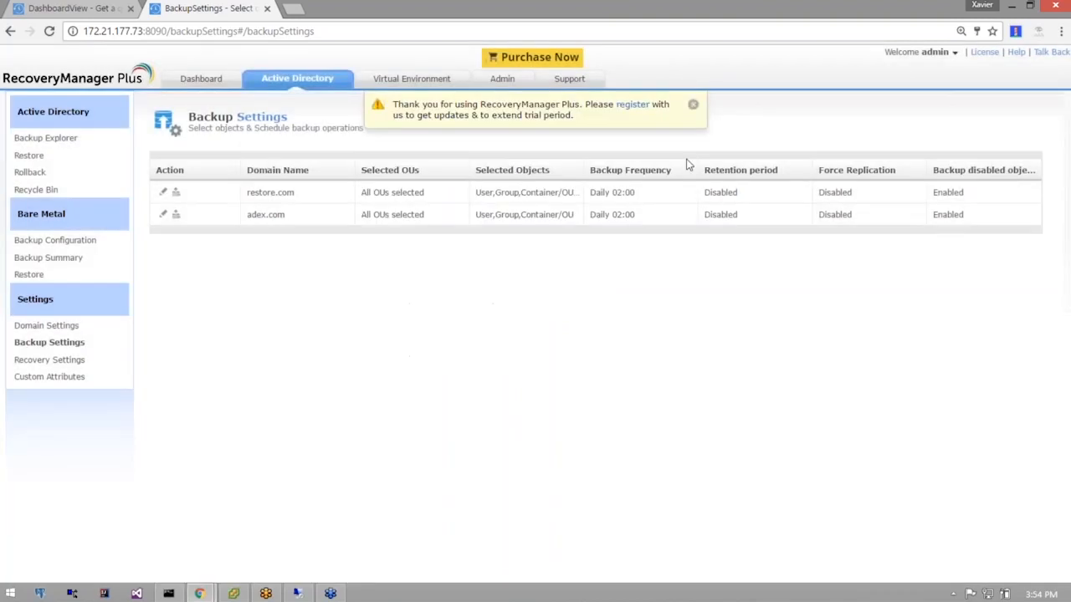
Review restore.com's recovery options: auto recycle, force replication and tombstone recovery all enabled.
click(81, 364)
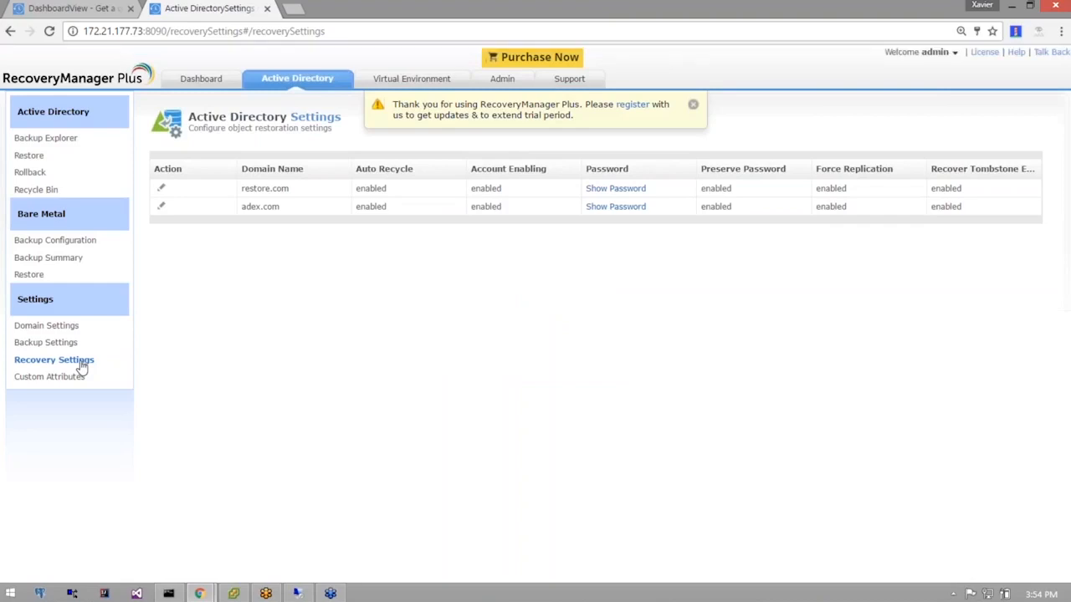
click(161, 189)
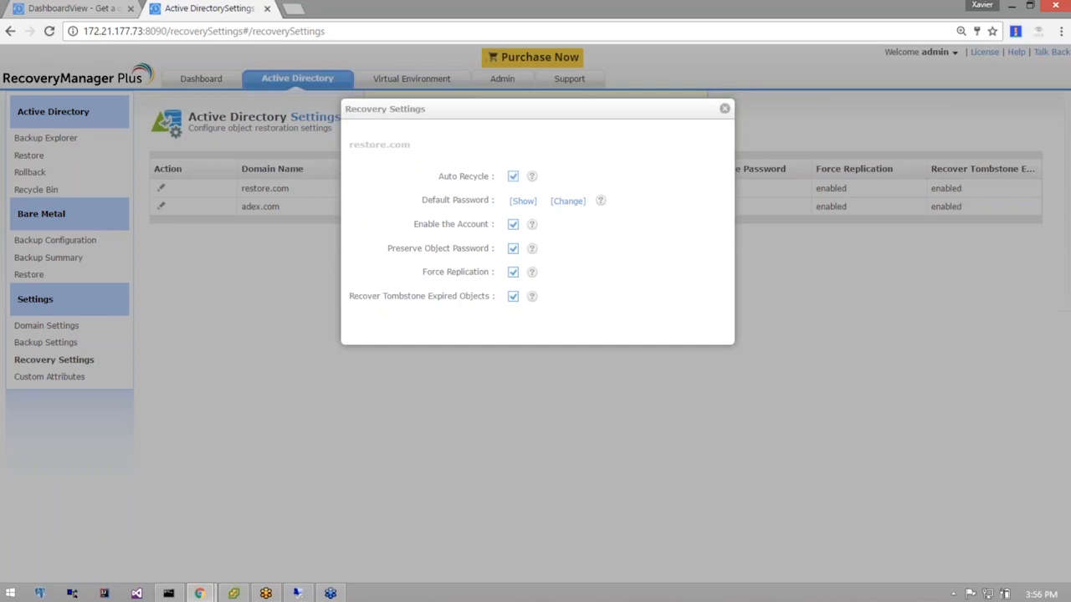
click(725, 108)
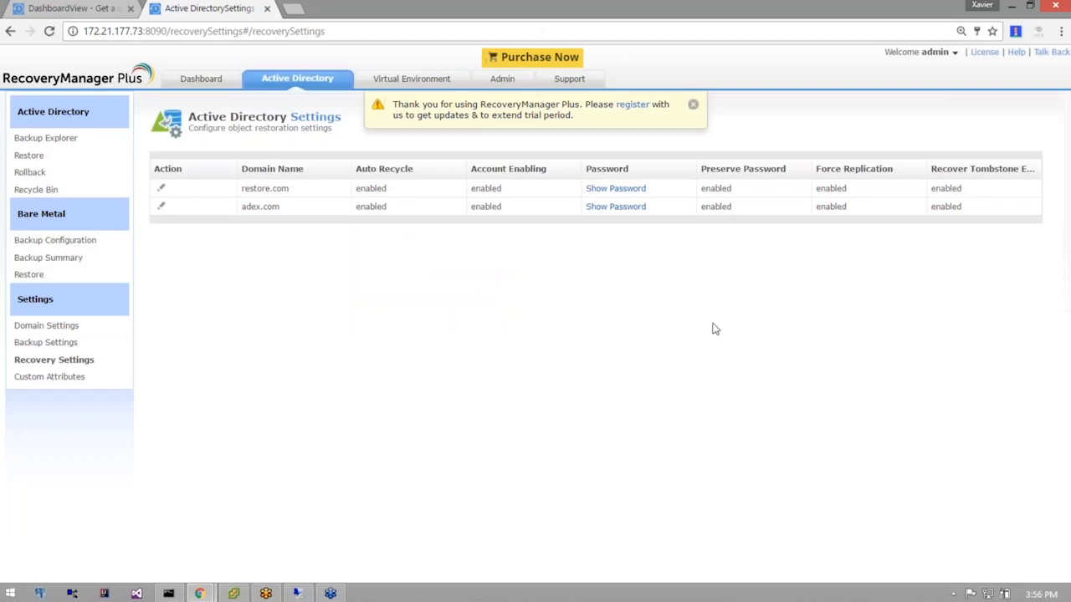